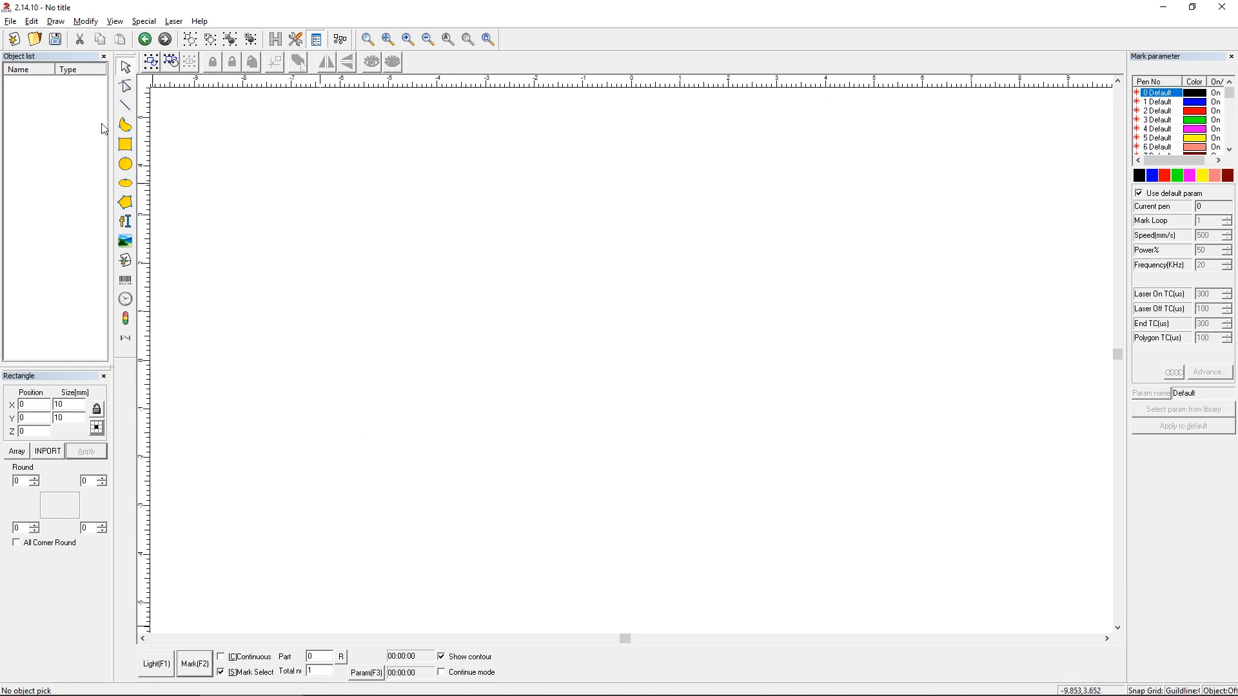
- Draw a 10 x 10 mm rectangle and centre it on the workspace origin
{"action": "left_click", "coordinate": [124, 145]}
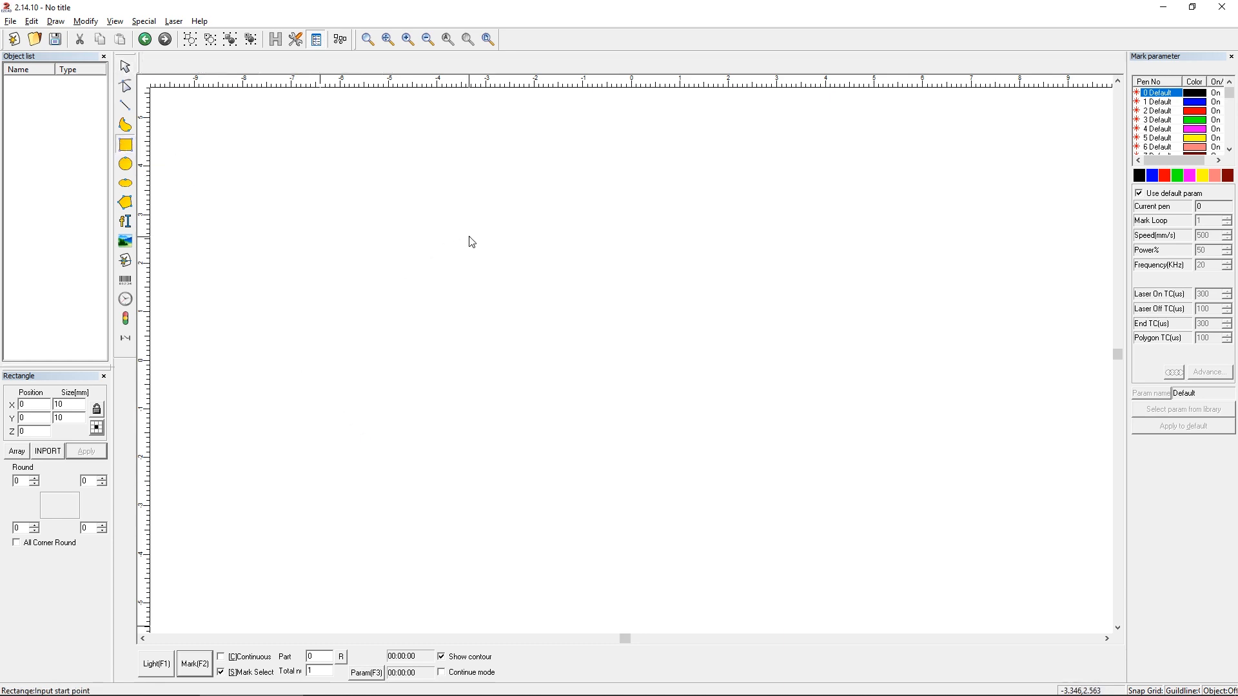
{"action": "left_click_drag", "start_coordinate": [470, 237], "coordinate": [588, 336]}
{"action": "left_click_drag", "start_coordinate": [78, 404], "coordinate": [9, 400]}
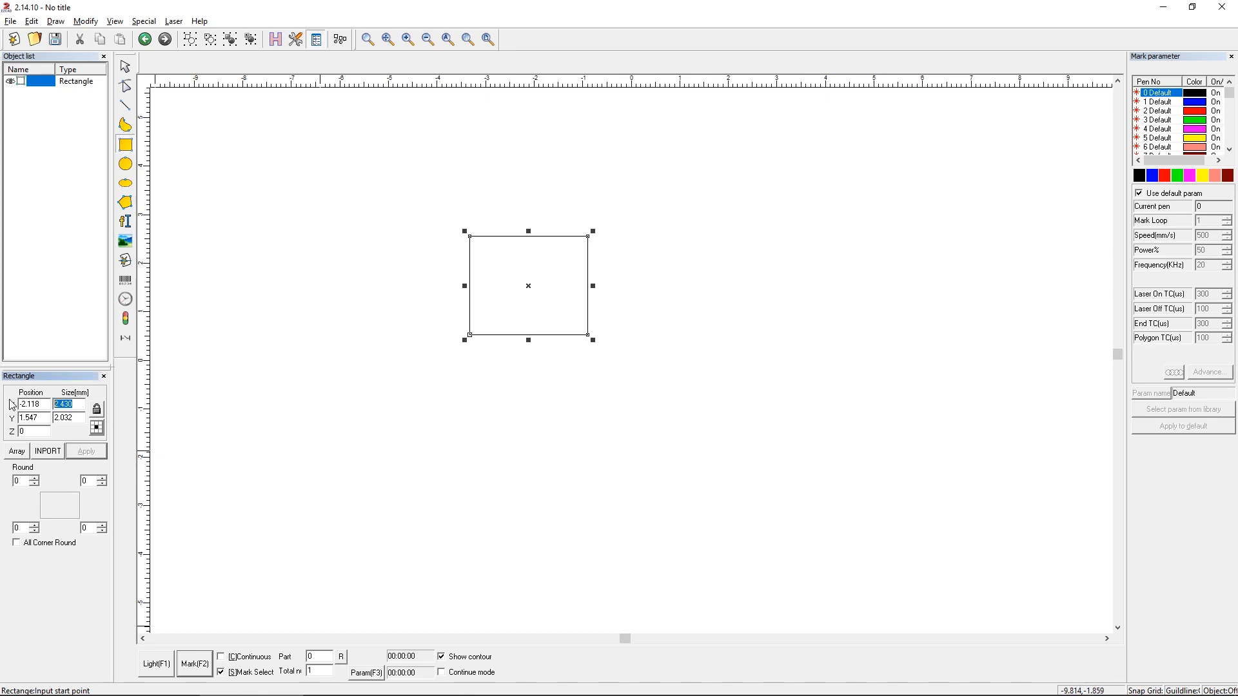
{"action": "type", "text": "10"}
{"action": "key", "text": "Tab"}
{"action": "type", "text": "10"}
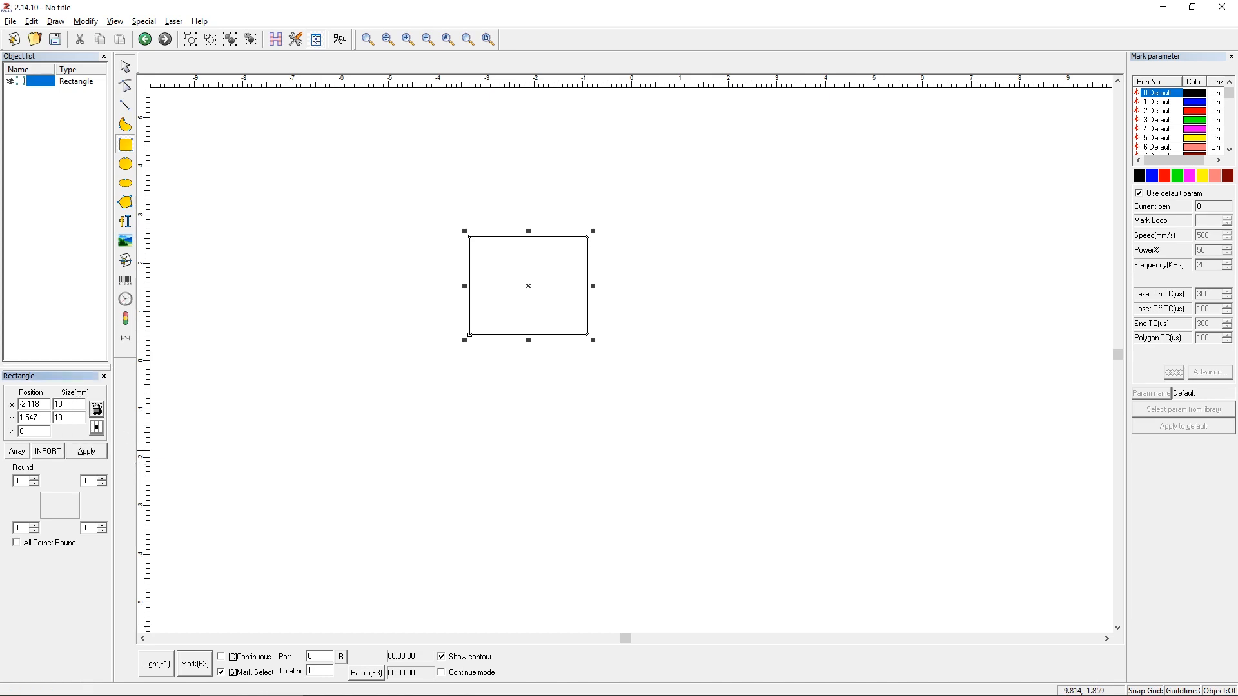
{"action": "left_click", "coordinate": [77, 452]}
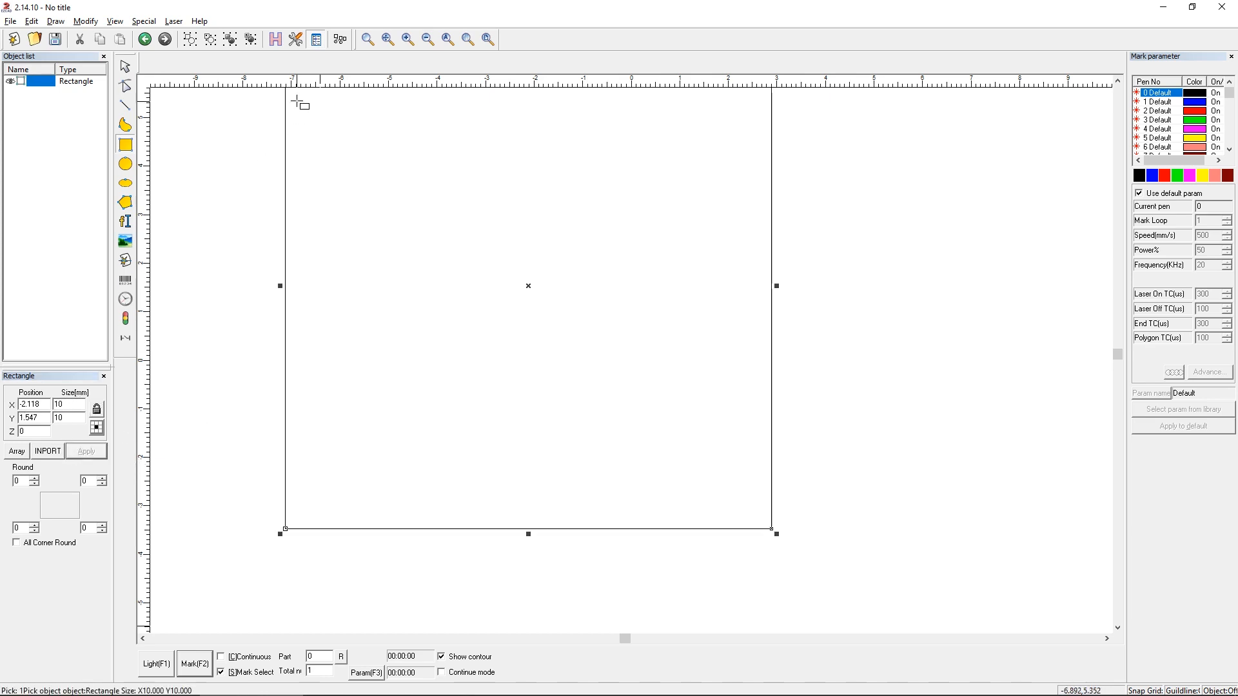
{"action": "left_click", "coordinate": [125, 63]}
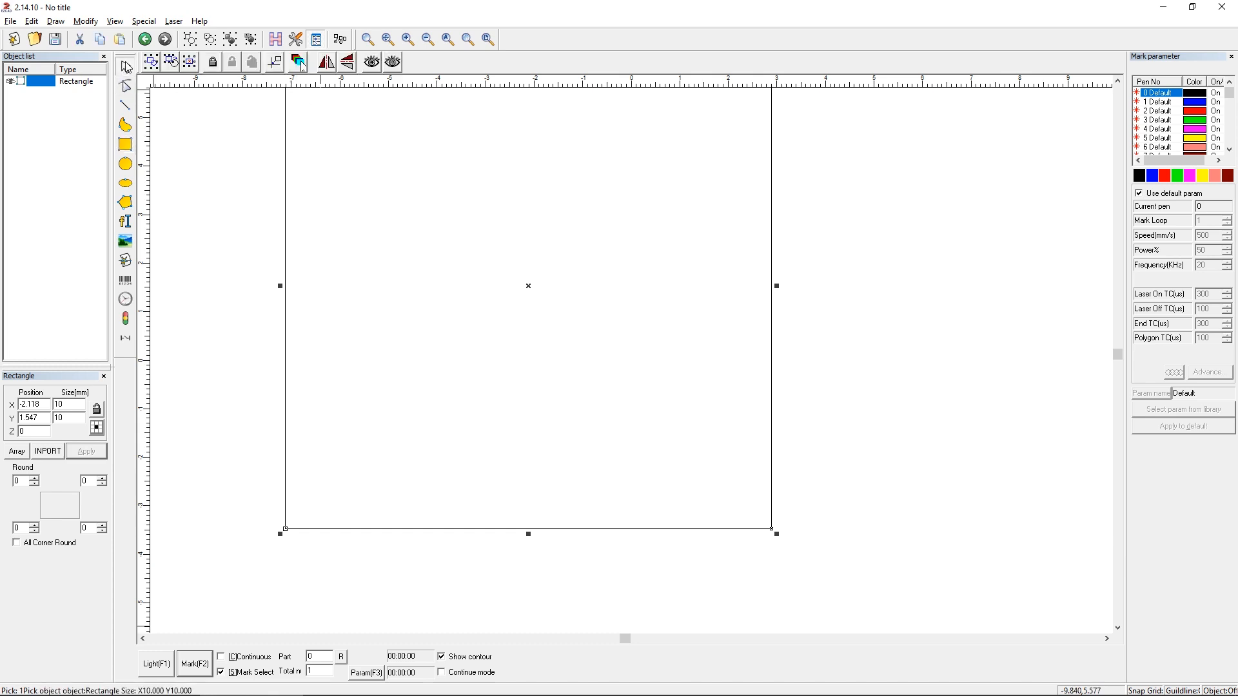
{"action": "left_click", "coordinate": [272, 59]}
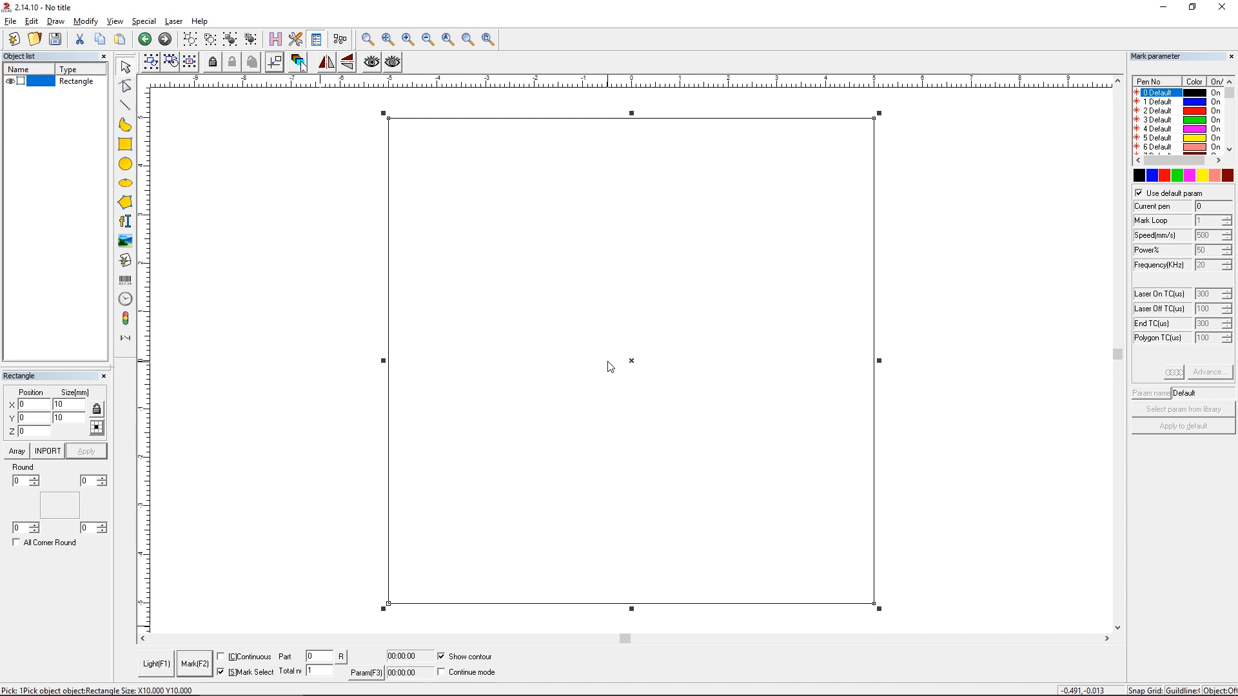
- Examine the Hatch options for the rectangle, including contour marking and the separate settings of hatches 1, 2 and 3, without applying them
{"action": "left_click", "coordinate": [275, 43]}
{"action": "mouse_move", "coordinate": [547, 197]}
{"action": "left_mouse_down"}
{"action": "mouse_move", "coordinate": [344, 169]}
{"action": "mouse_move", "coordinate": [253, 179]}
{"action": "mouse_move", "coordinate": [245, 204]}
{"action": "left_mouse_up"}
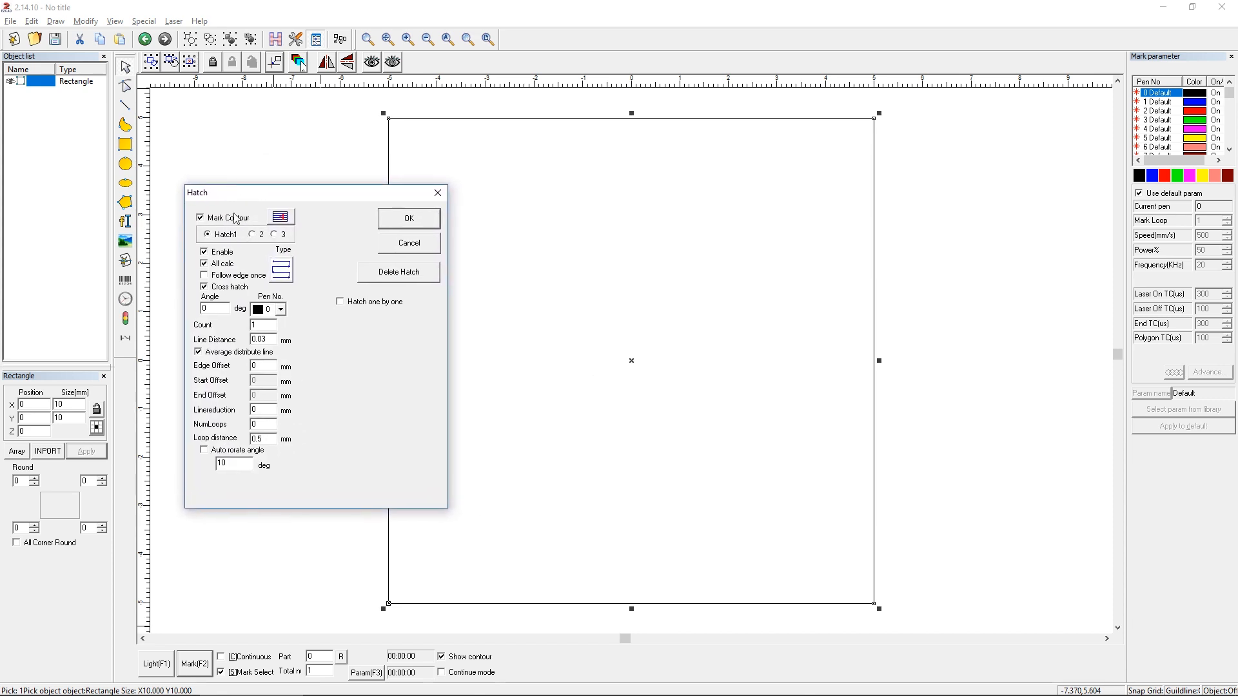
{"action": "left_click", "coordinate": [200, 218]}
{"action": "left_click", "coordinate": [245, 220]}
{"action": "left_click", "coordinate": [252, 235]}
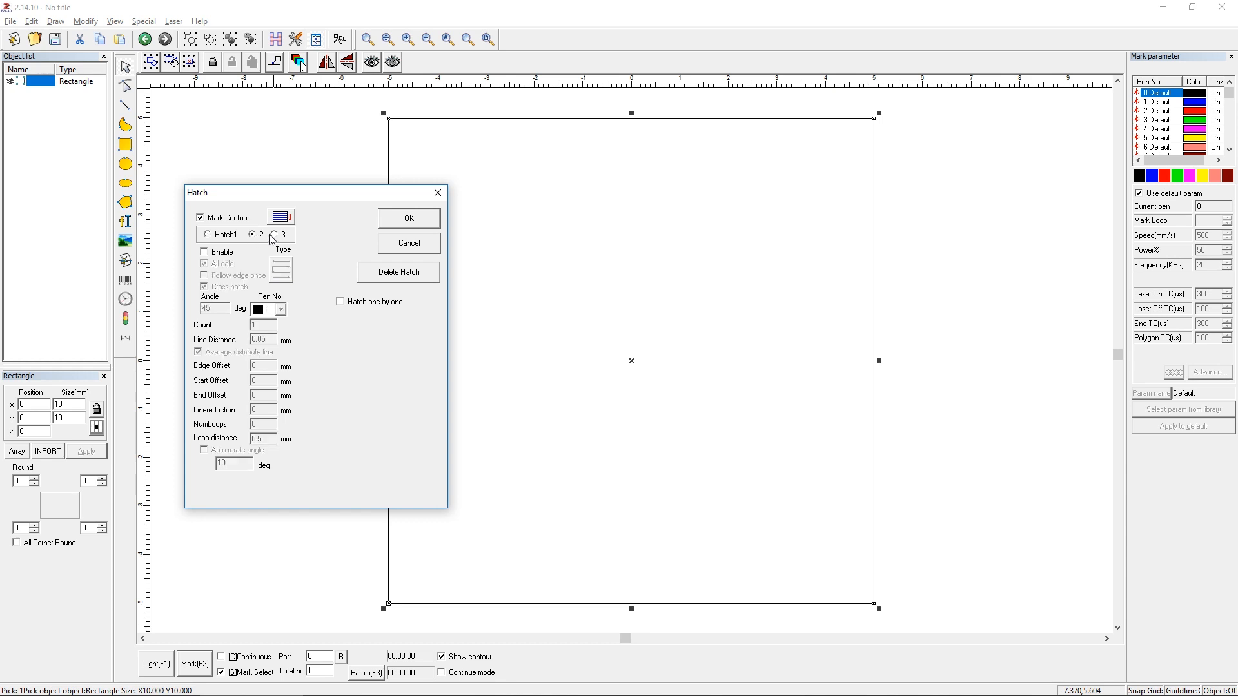
{"action": "left_click", "coordinate": [234, 237]}
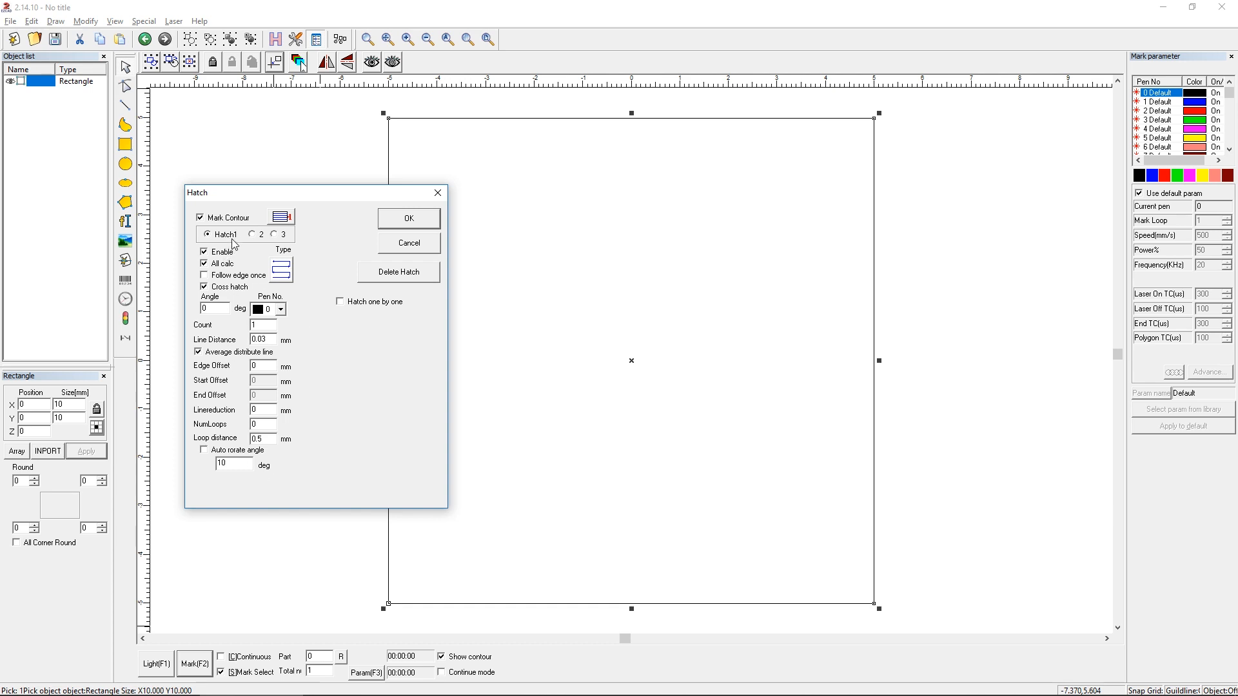
{"action": "left_click", "coordinate": [259, 236]}
{"action": "left_click", "coordinate": [274, 235]}
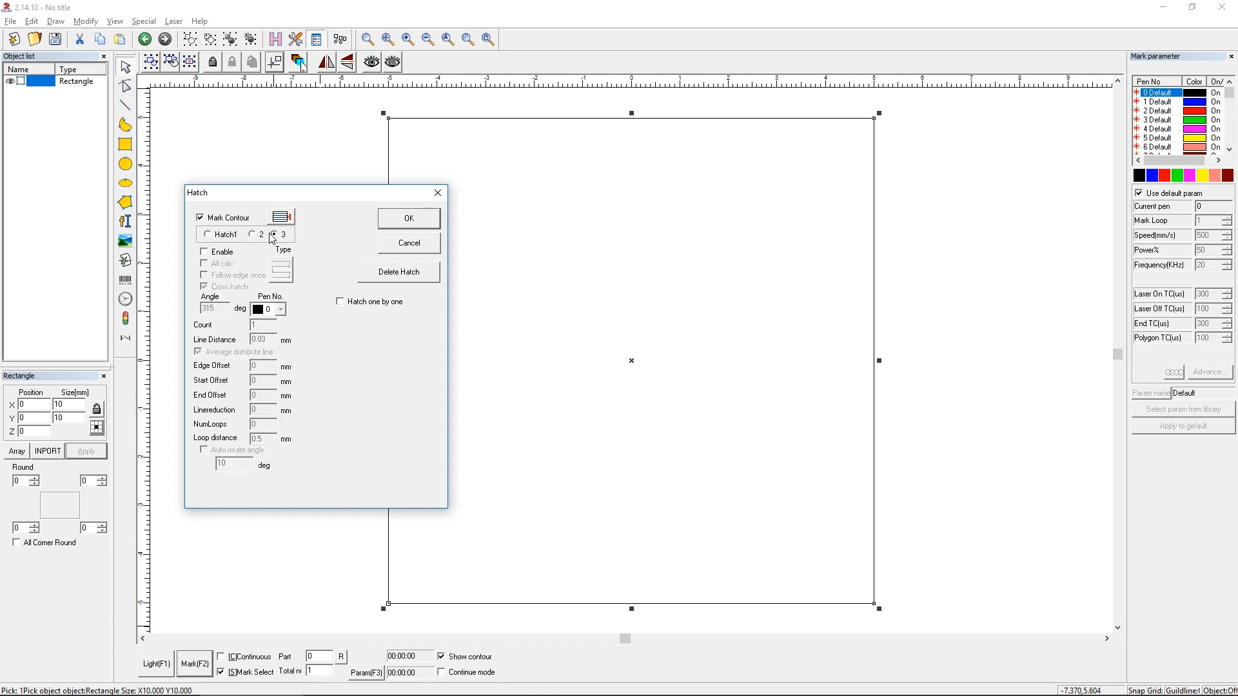
{"action": "left_click", "coordinate": [226, 238]}
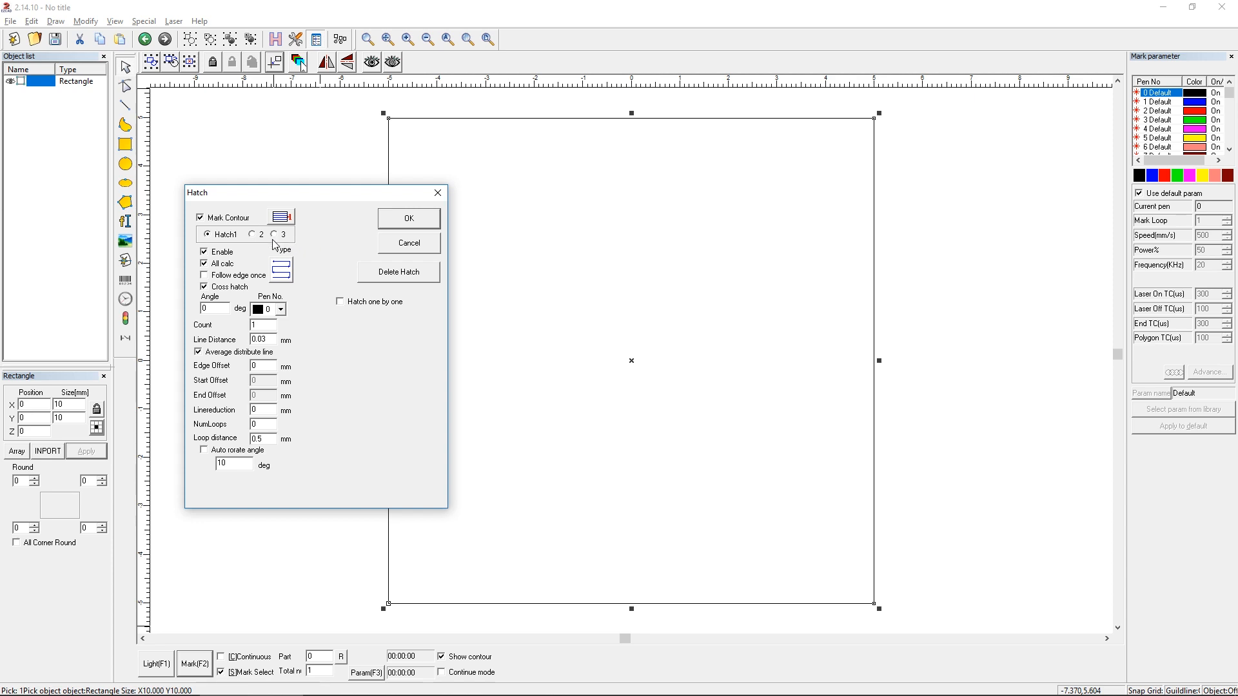
{"action": "left_click", "coordinate": [205, 254]}
{"action": "left_click", "coordinate": [207, 257]}
{"action": "left_click", "coordinate": [252, 235]}
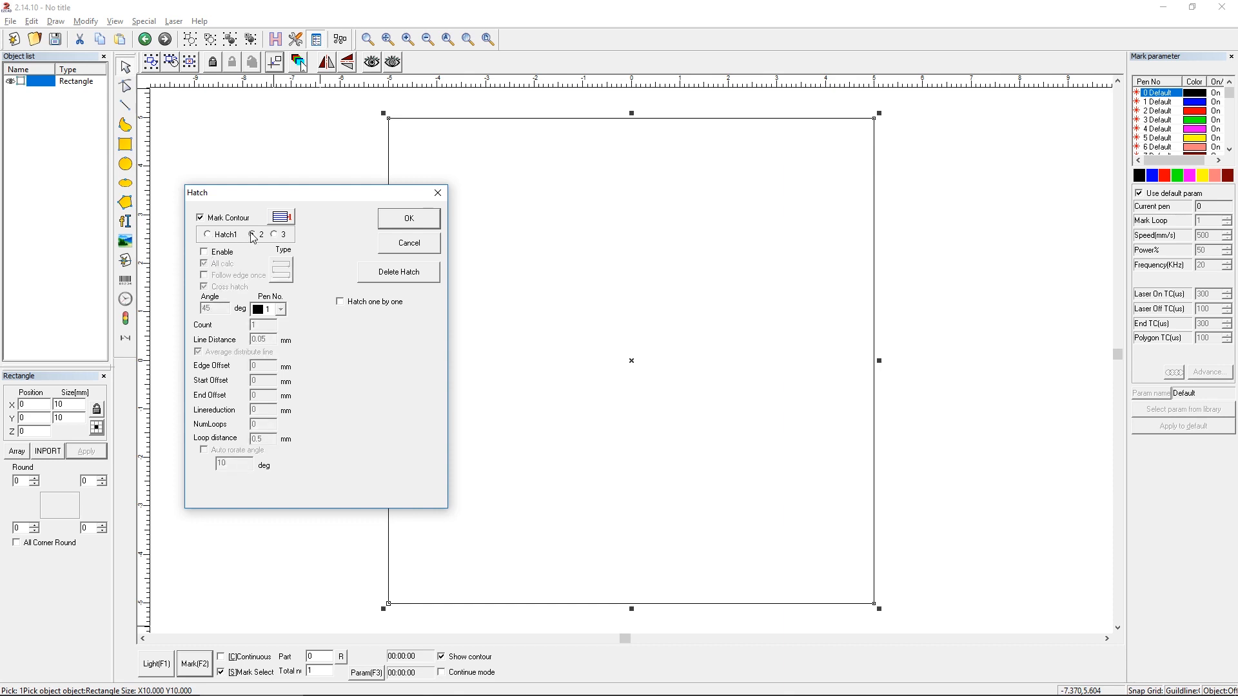
{"action": "left_click", "coordinate": [274, 234]}
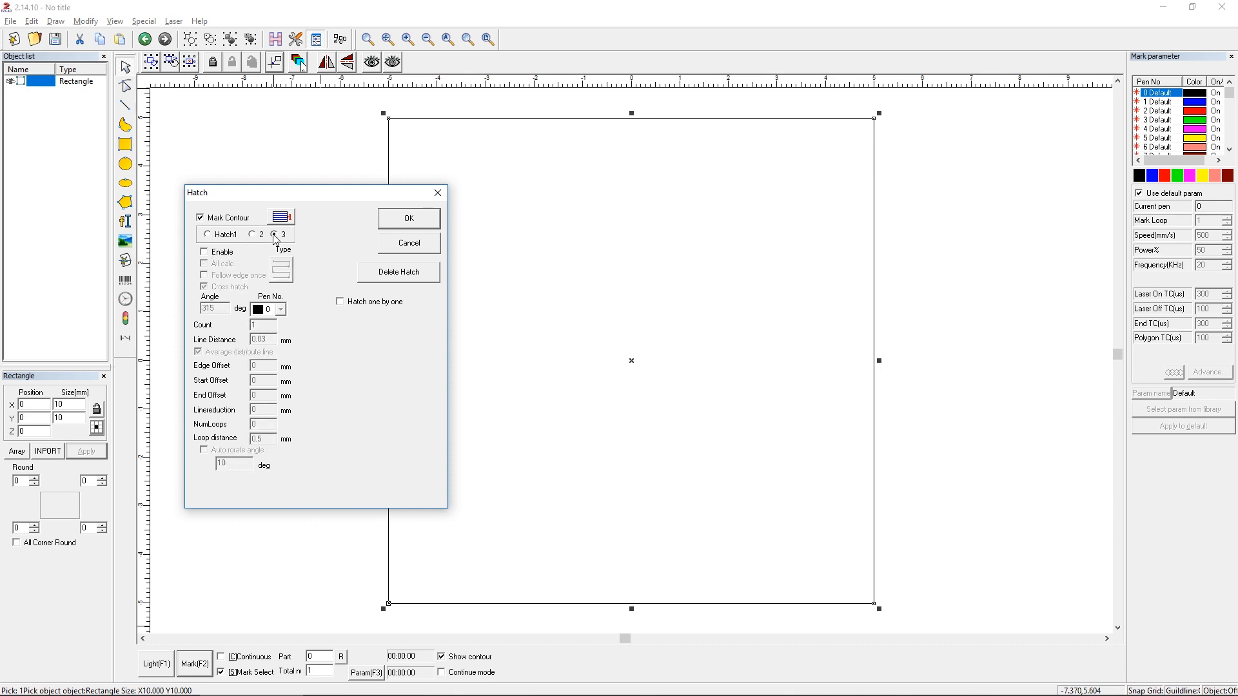
{"action": "left_click", "coordinate": [207, 235]}
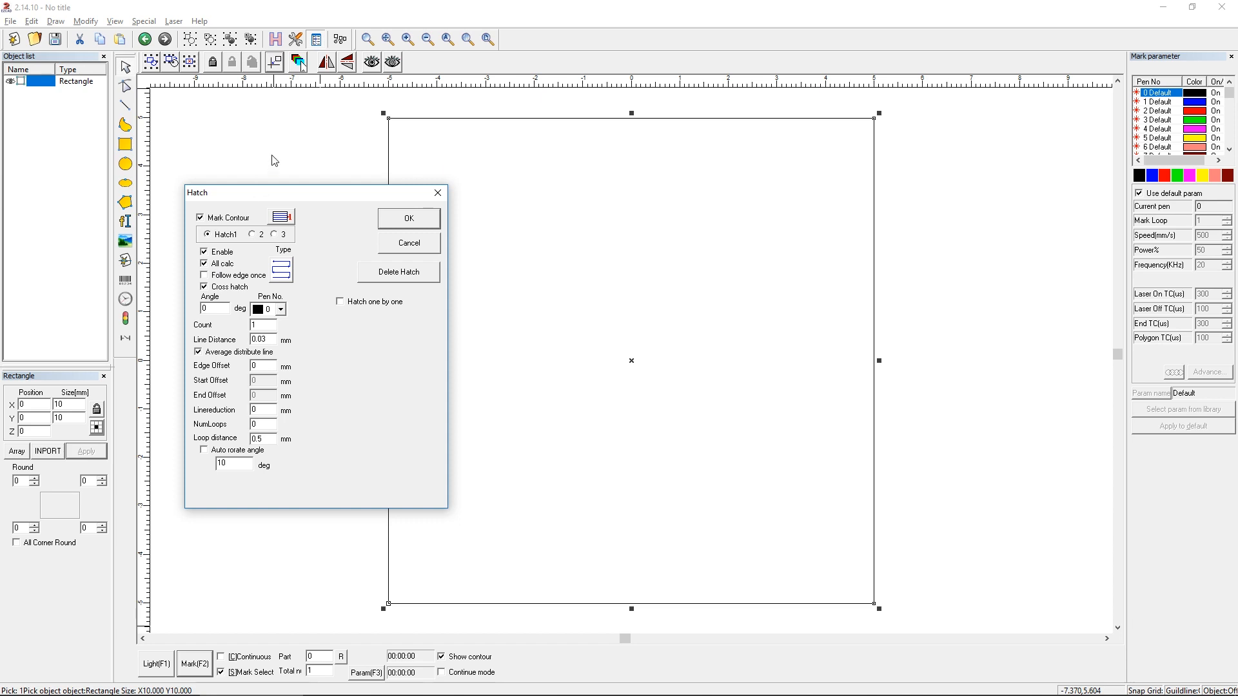
{"action": "left_click", "coordinate": [386, 244]}
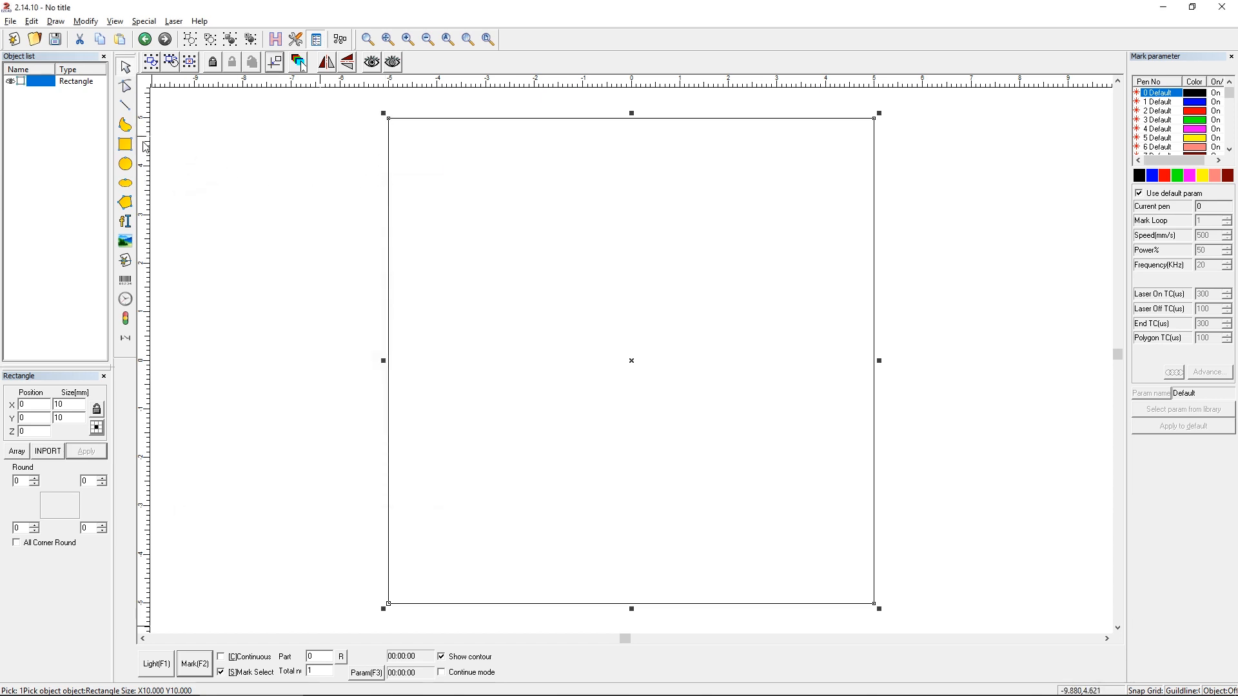
- Draw a circle about 5.4 mm in diameter beyond the rectangle's upper-left corner
{"action": "left_click", "coordinate": [136, 166]}
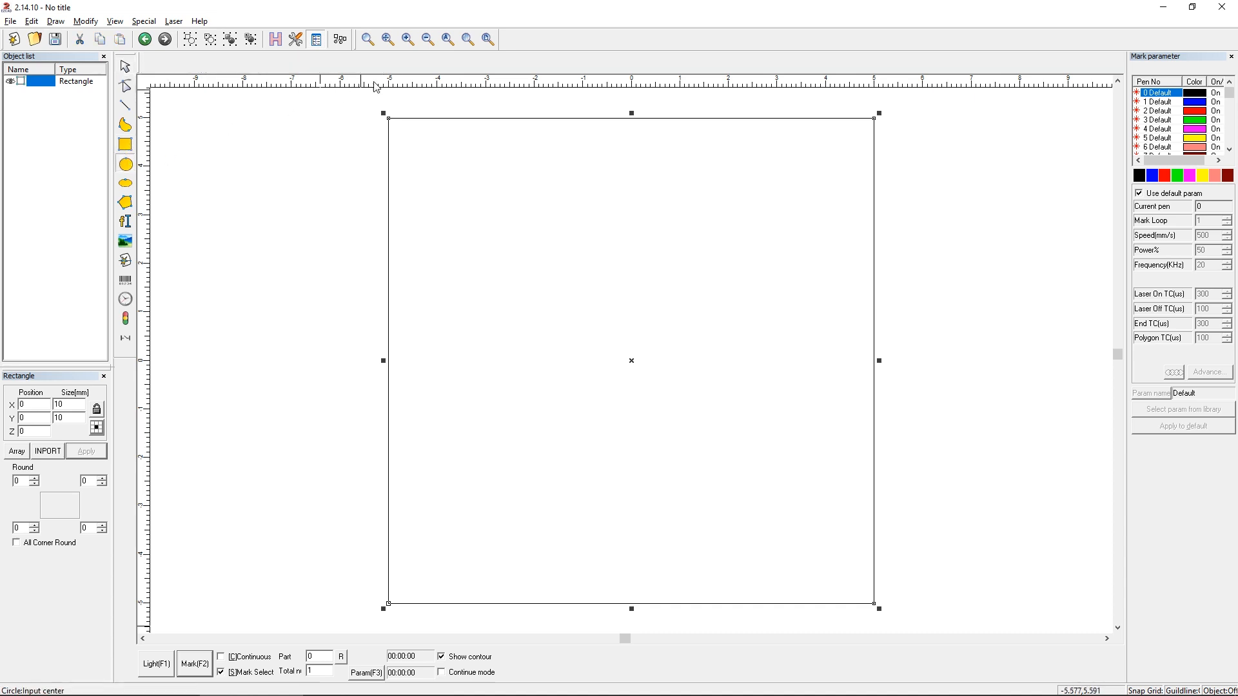
{"action": "left_click_drag", "start_coordinate": [229, 163], "coordinate": [314, 60]}
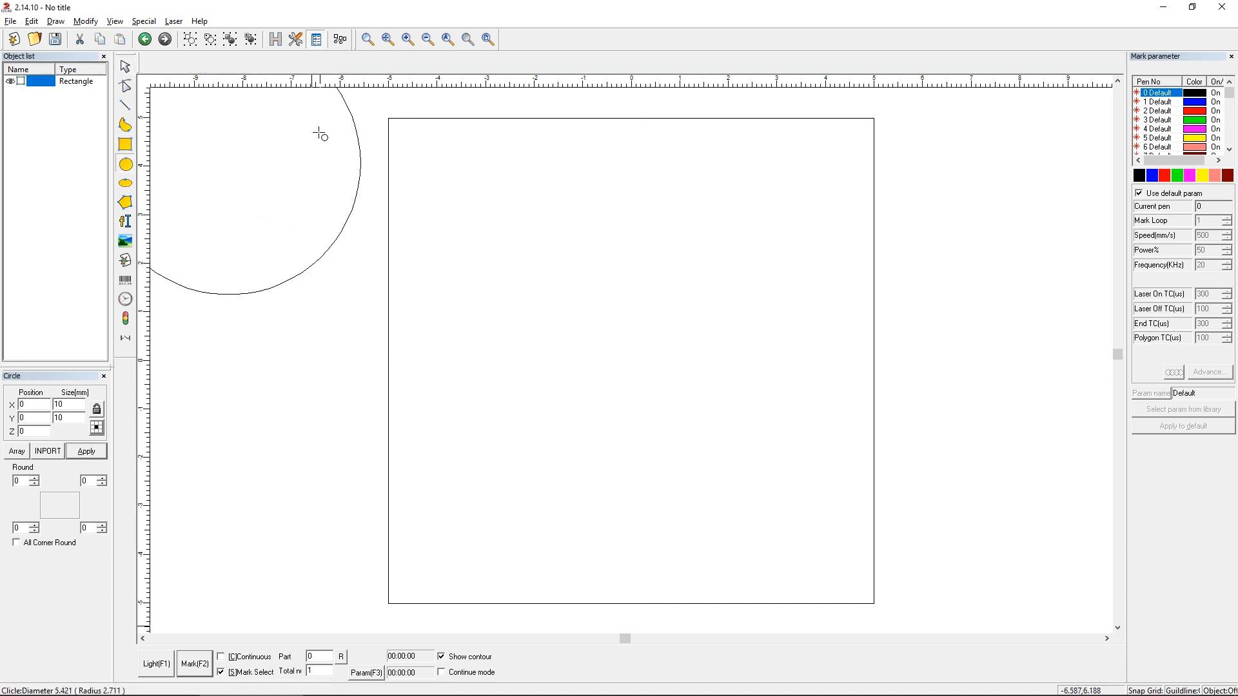
{"action": "left_click", "coordinate": [447, 40]}
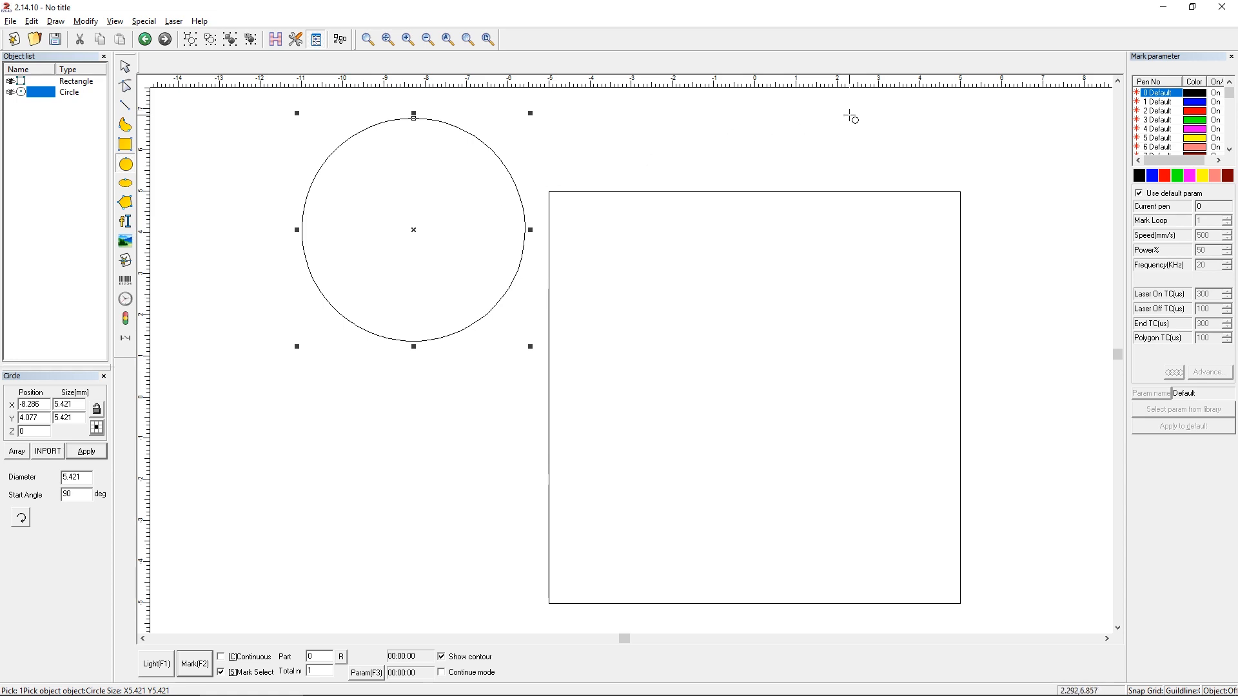
{"action": "left_click_drag", "start_coordinate": [849, 115], "coordinate": [755, 166]}
{"action": "right_click", "coordinate": [649, 122]}
- Hatch the circle and rectangle together with a line distance of 1 mm
{"action": "mouse_move", "coordinate": [649, 123]}
{"action": "left_mouse_down"}
{"action": "mouse_move", "coordinate": [388, 251]}
{"action": "mouse_move", "coordinate": [350, 252]}
{"action": "left_mouse_up"}
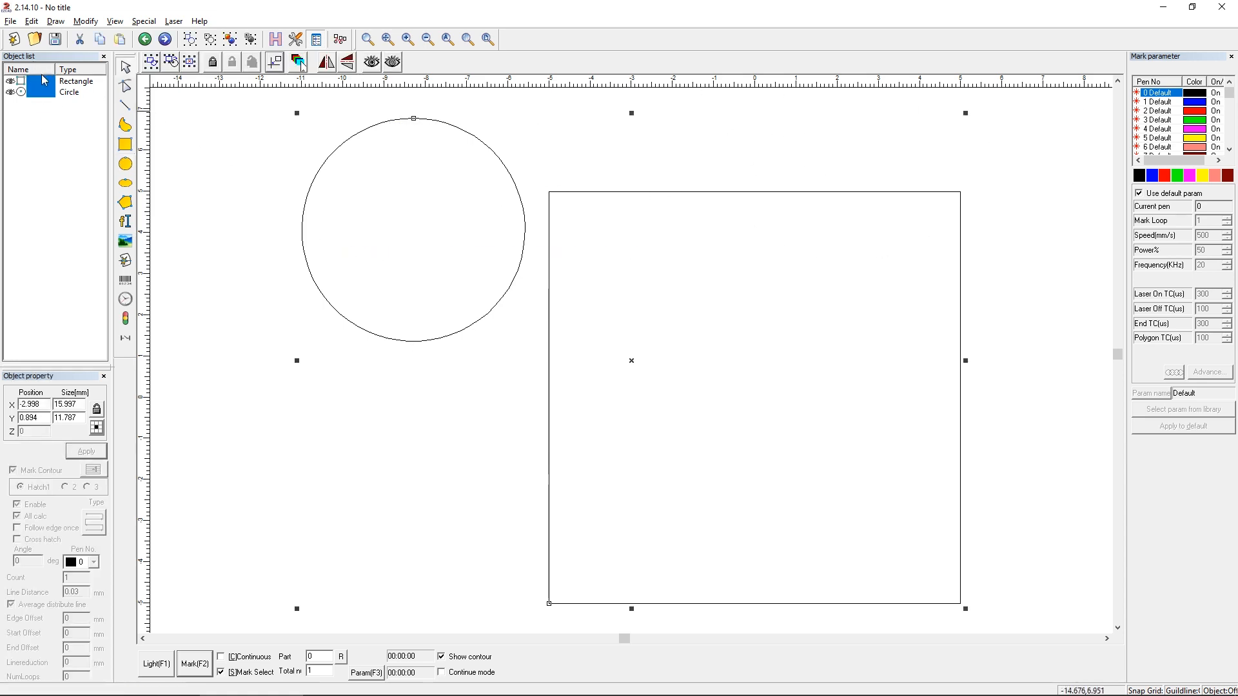
{"action": "left_click", "coordinate": [275, 40]}
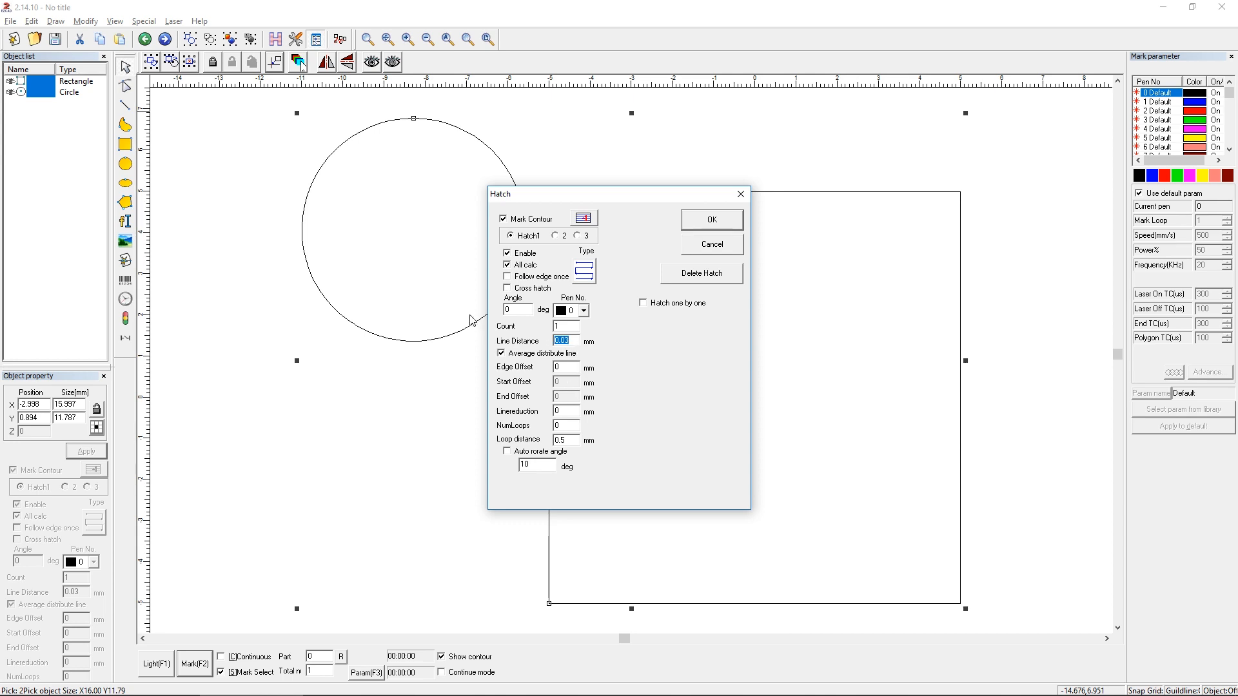
{"action": "type", "text": "1"}
{"action": "left_click", "coordinate": [712, 220]}
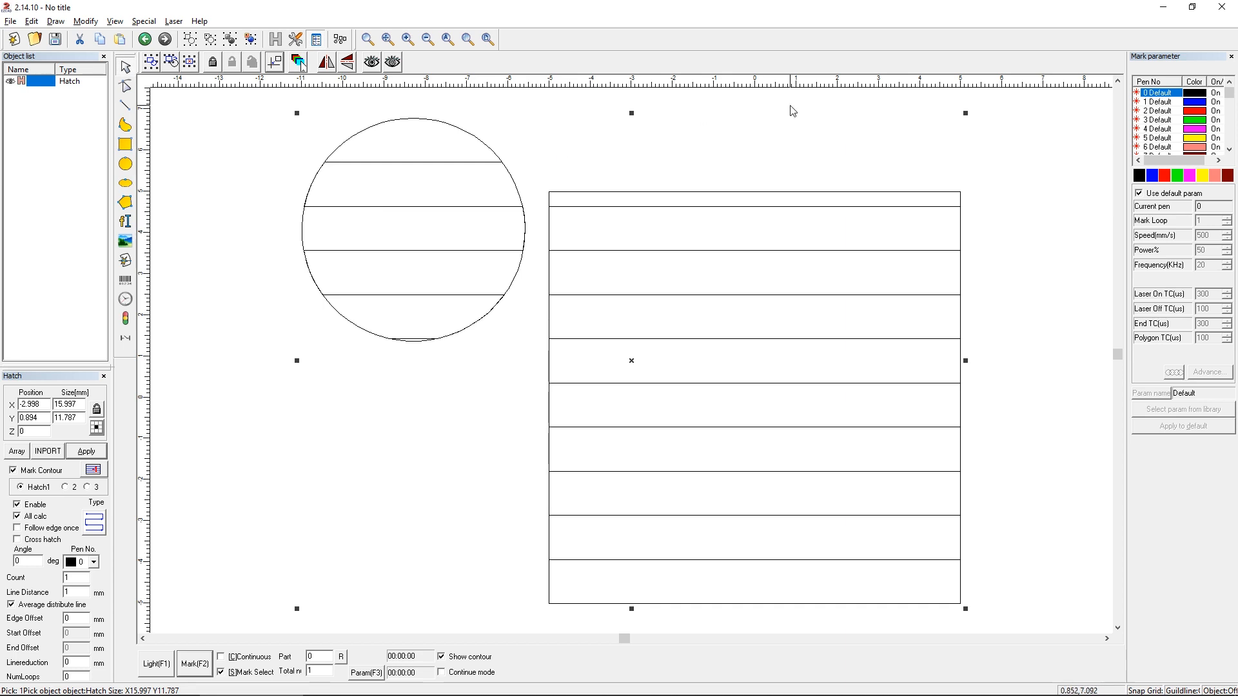
- Undo the hatch and hatch both shapes again, using the All calc option and a 1 mm line distance
{"action": "key", "text": "ctrl+z"}
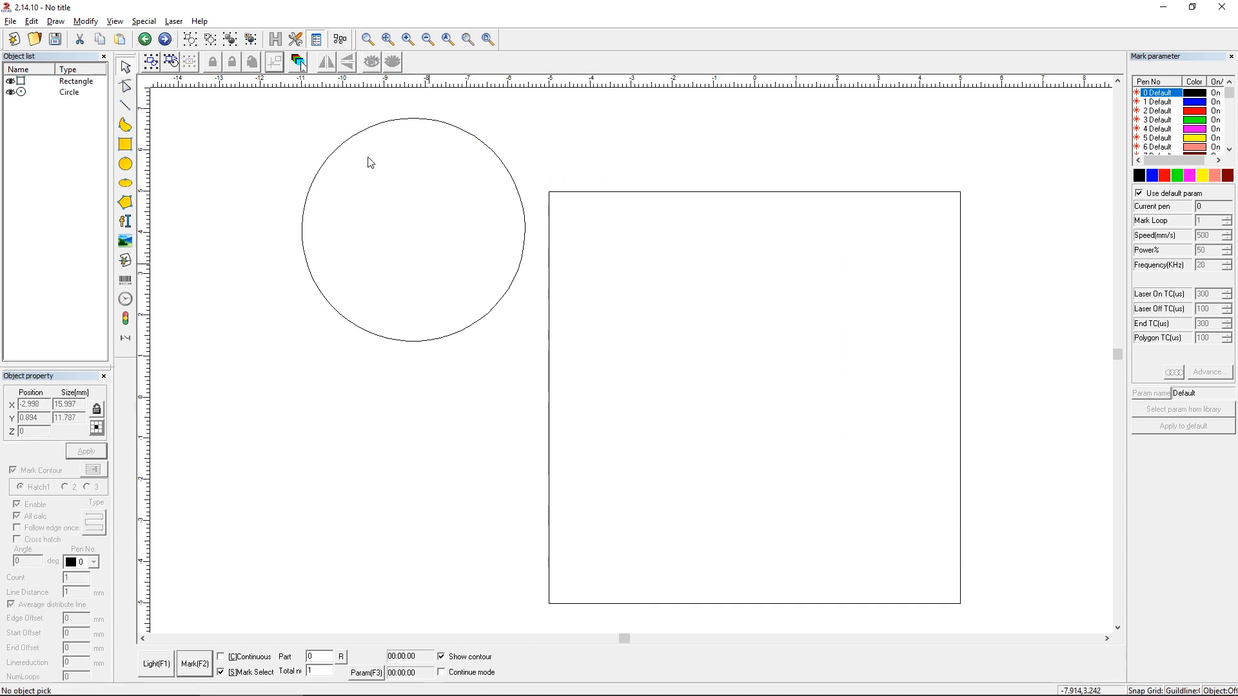
{"action": "key", "text": "ctrl+a"}
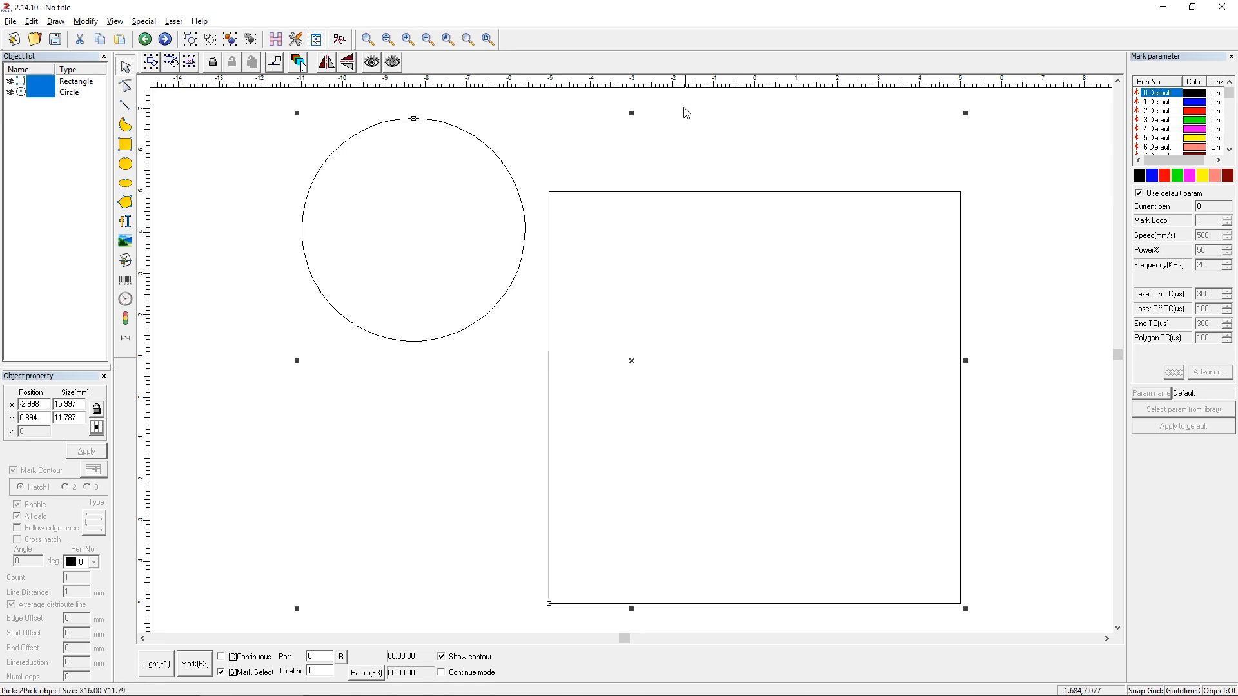
{"action": "left_click", "coordinate": [275, 39]}
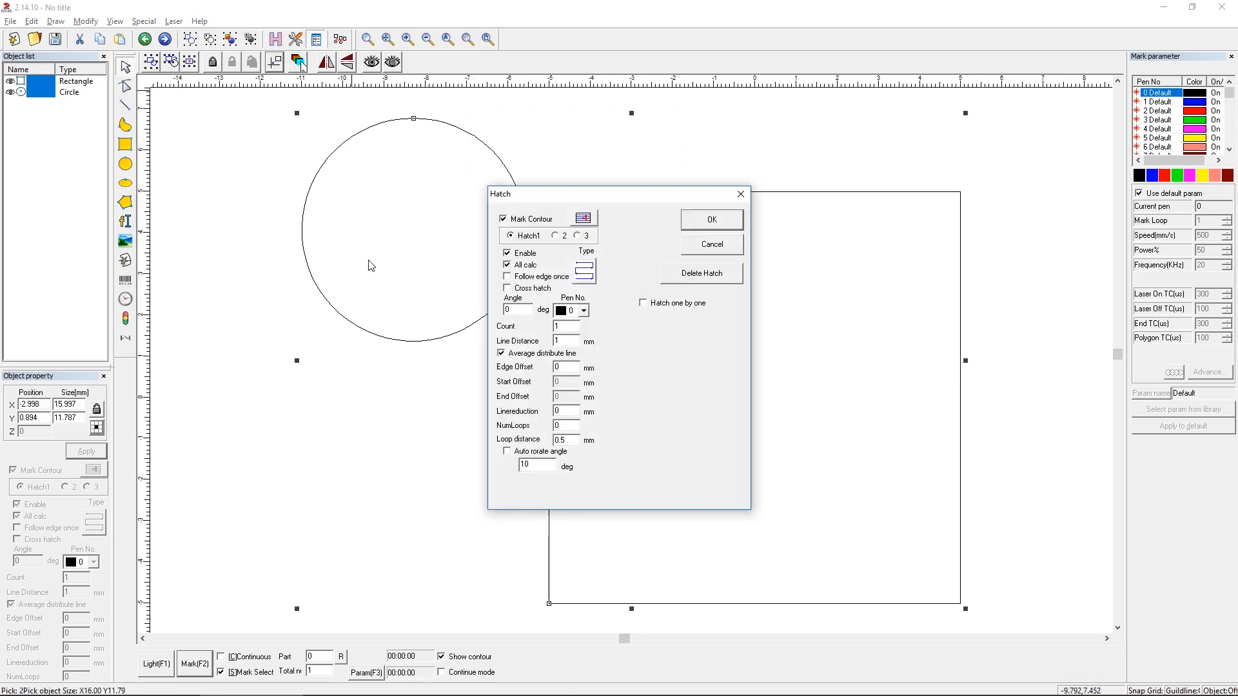
{"action": "left_click", "coordinate": [522, 267]}
{"action": "left_click", "coordinate": [707, 232]}
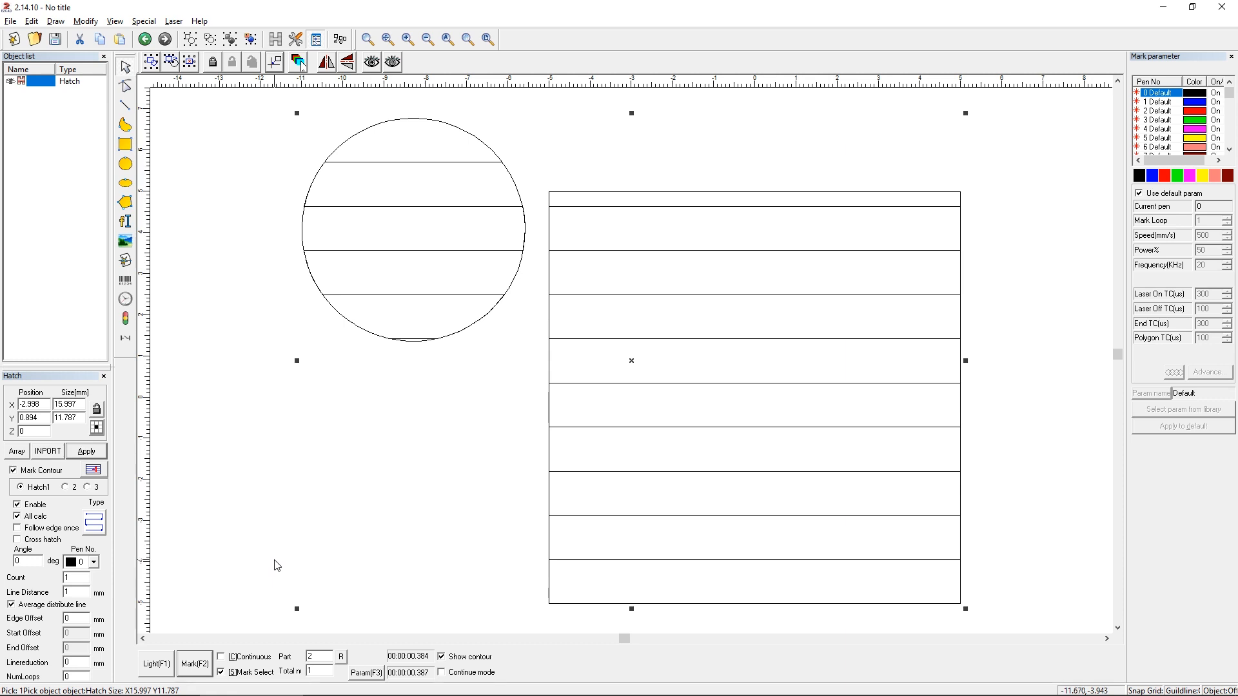
- Undo the combined hatch and the drawing of the circle, leaving only the rectangle
{"action": "left_click", "coordinate": [220, 349]}
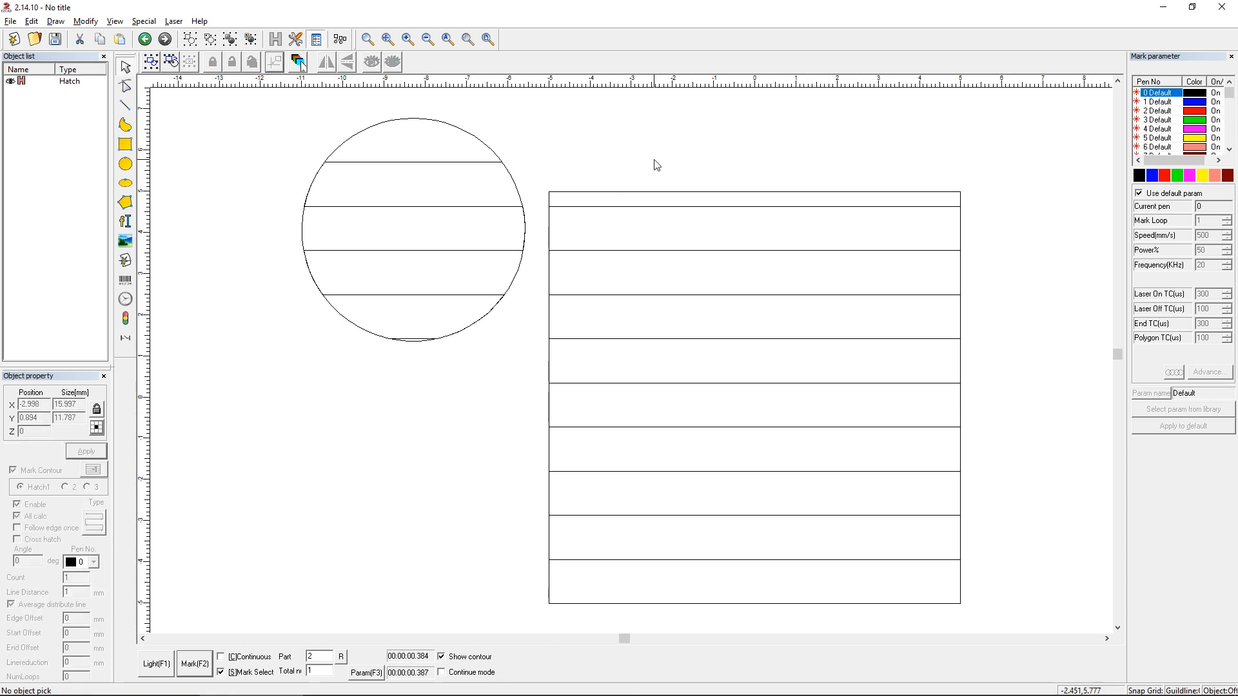
{"action": "key", "text": "ctrl+z"}
{"action": "key", "text": "ctrl+z"}
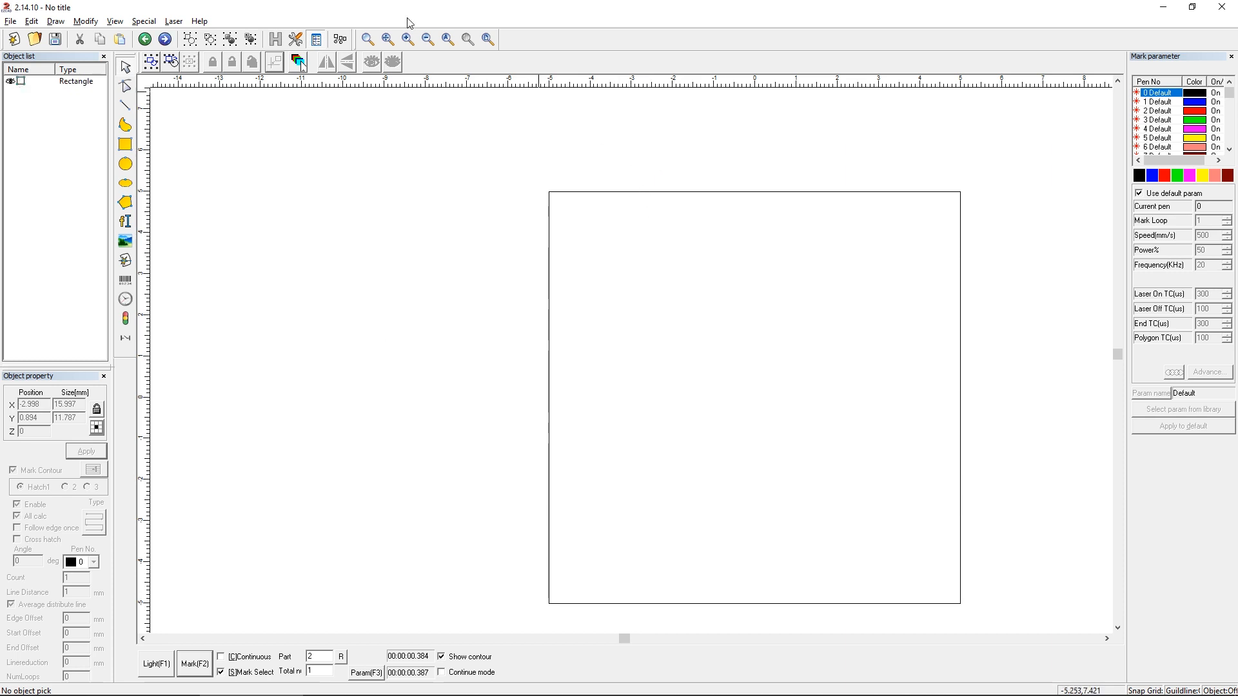
- Fill the rectangle with a cross hatch at 0 degrees and a 1 mm line distance, keeping the contour marked
{"action": "left_click_drag", "start_coordinate": [579, 153], "coordinate": [544, 258]}
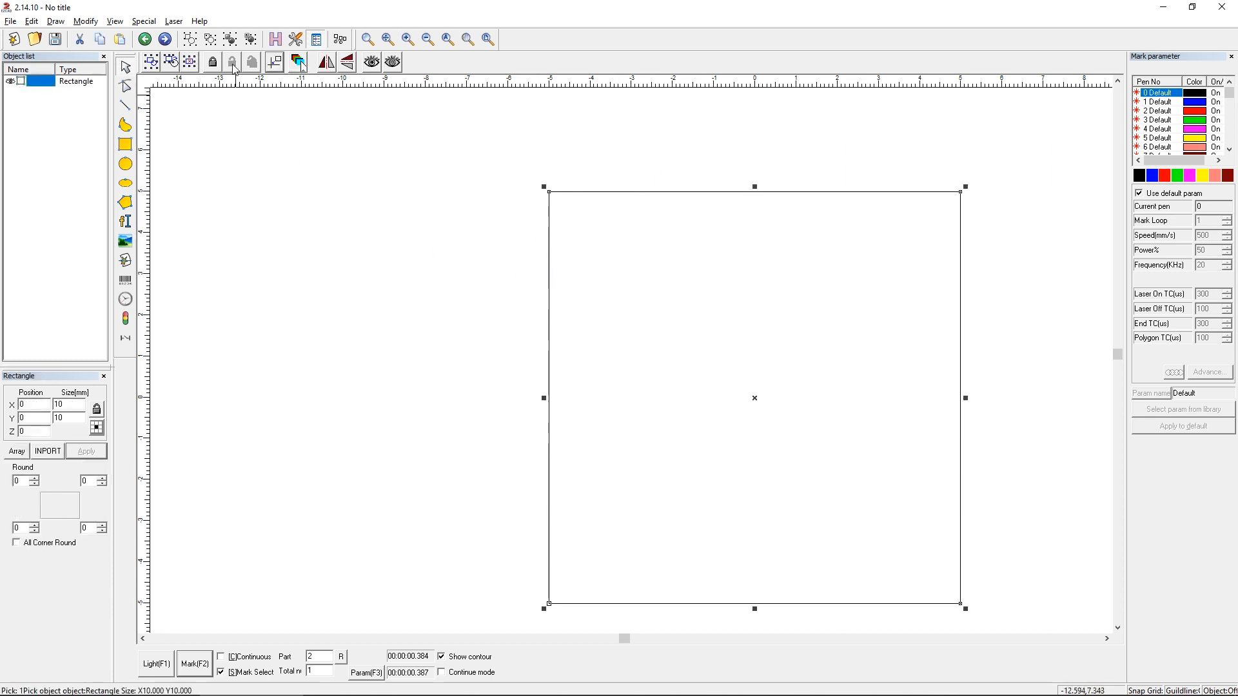
{"action": "left_click", "coordinate": [448, 39]}
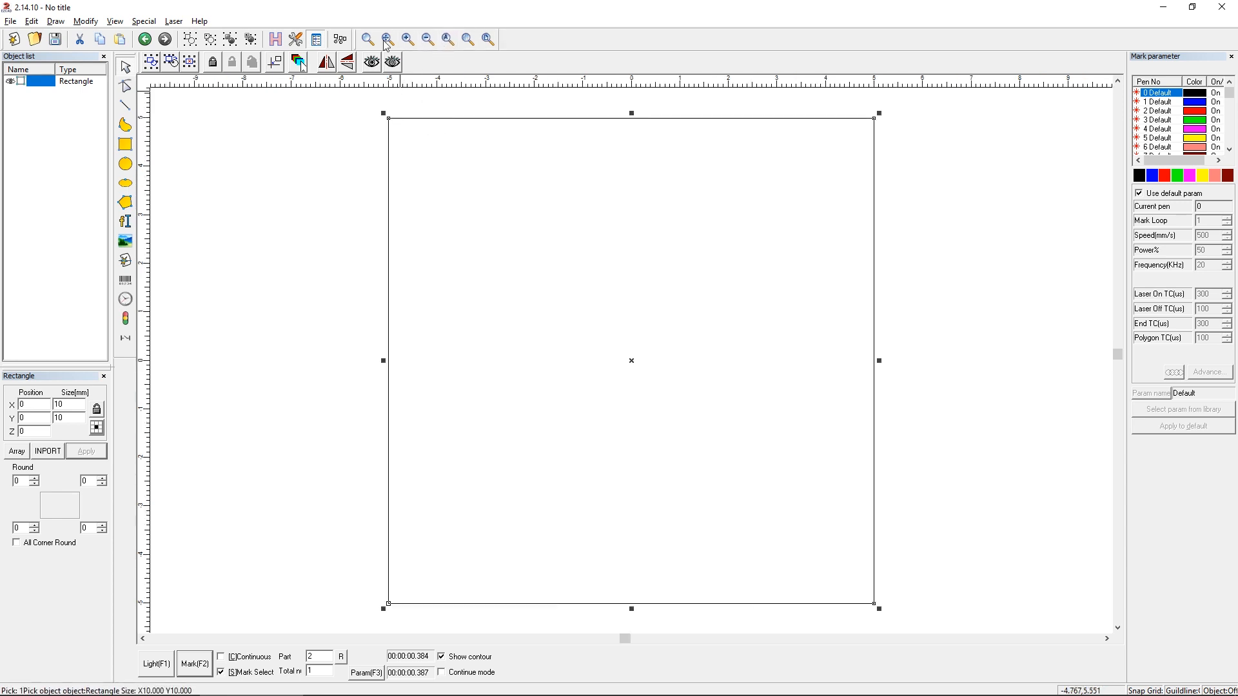
{"action": "left_click", "coordinate": [275, 39]}
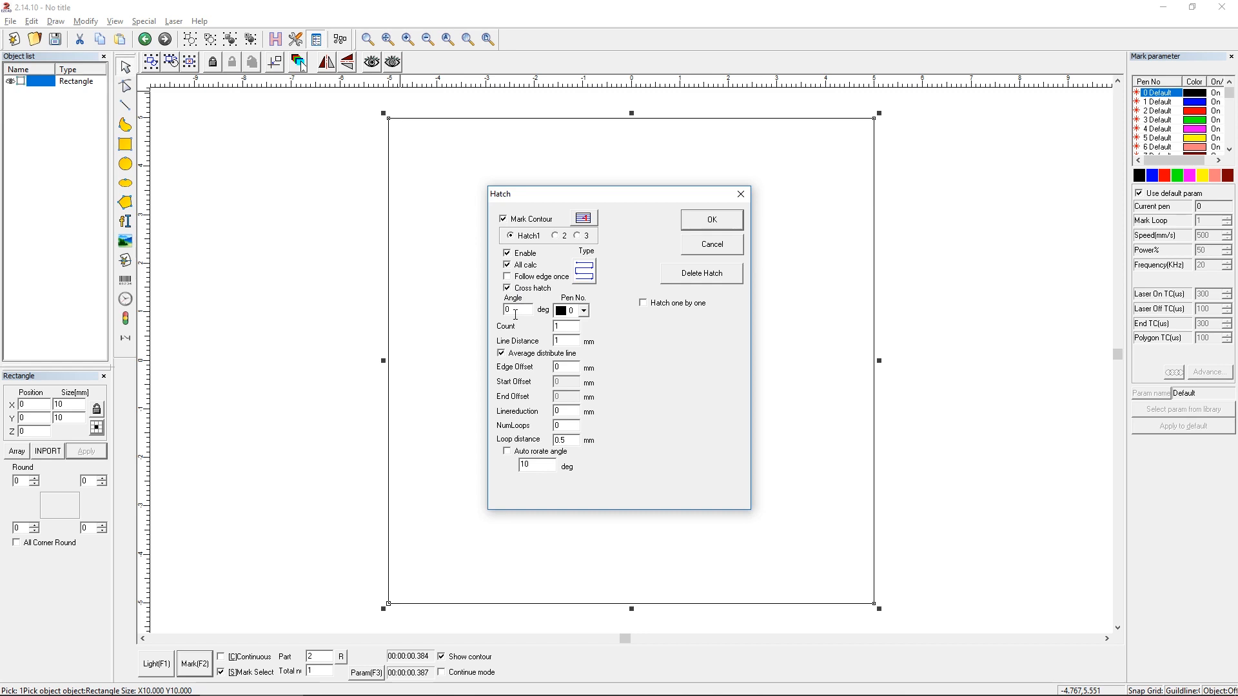
{"action": "left_click_drag", "start_coordinate": [513, 310], "coordinate": [494, 313]}
{"action": "left_click", "coordinate": [514, 307]}
{"action": "double_click", "coordinate": [559, 341]}
{"action": "left_click", "coordinate": [702, 224]}
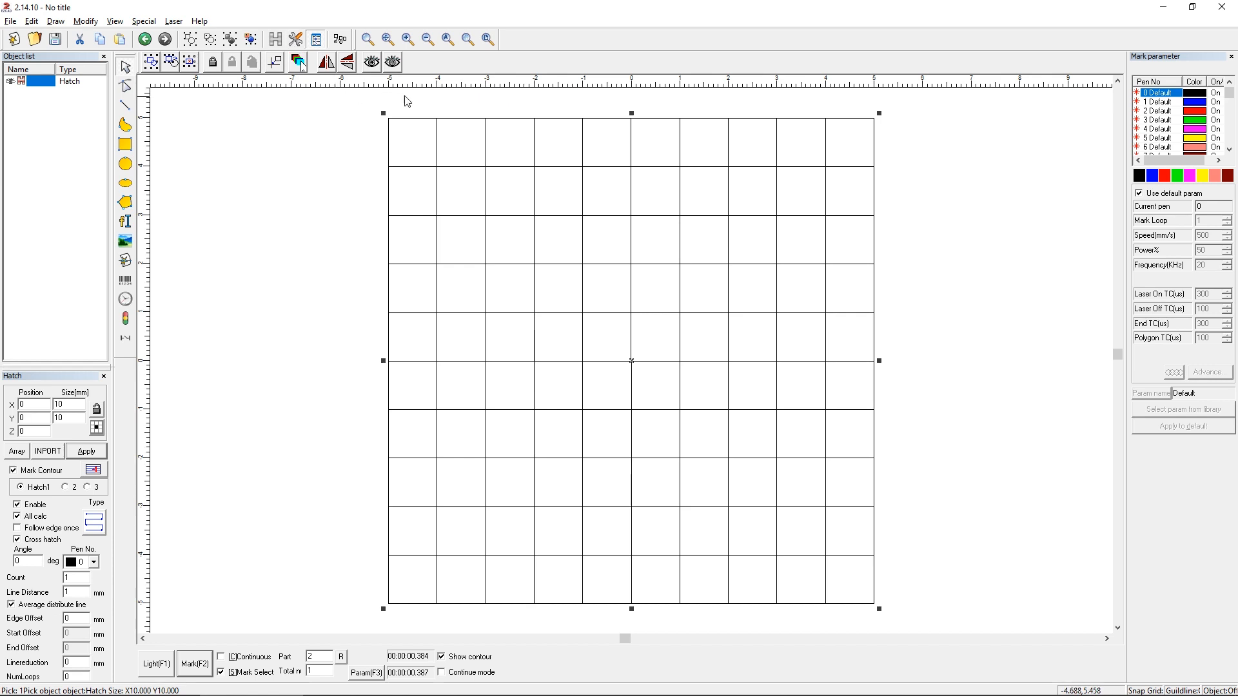
- Enlarge the hatch properties area to show all its options and turn off Cross hatch for the rectangle's fill
{"action": "left_click", "coordinate": [477, 112]}
{"action": "left_click_drag", "start_coordinate": [472, 95], "coordinate": [330, 229]}
{"action": "left_click_drag", "start_coordinate": [94, 372], "coordinate": [91, 234]}
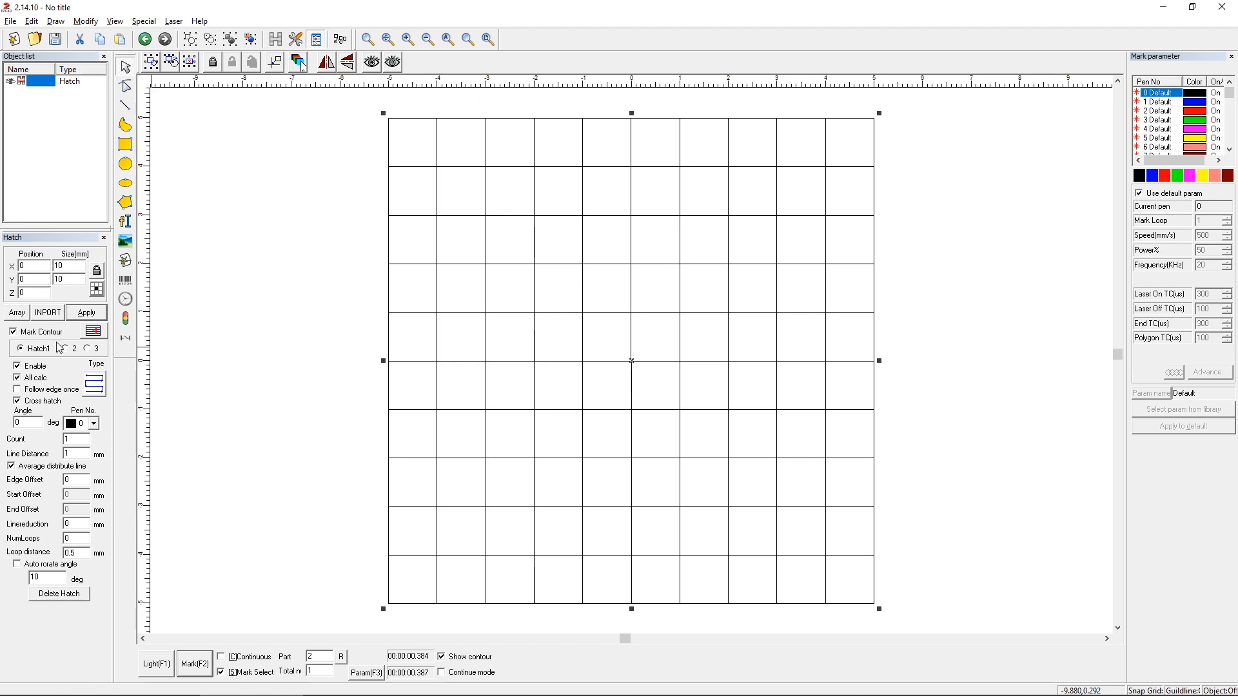
{"action": "left_click", "coordinate": [11, 465]}
{"action": "left_click", "coordinate": [26, 402]}
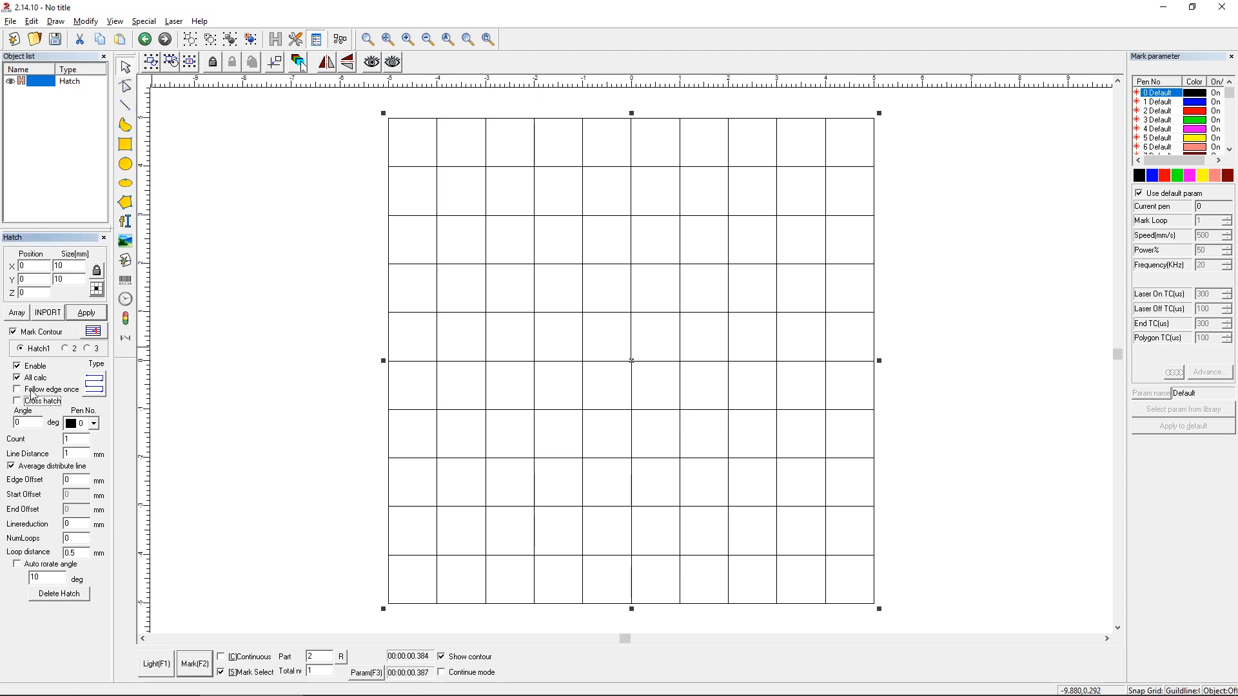
{"action": "left_click", "coordinate": [78, 313]}
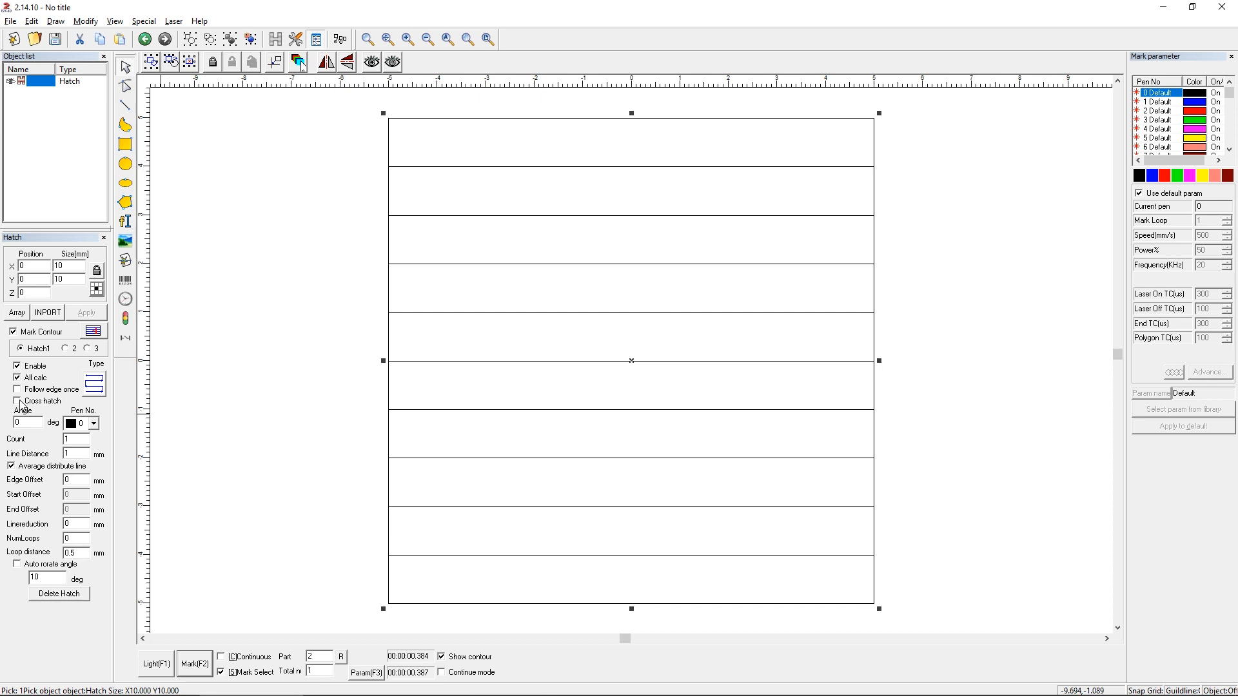
- Set the square's hatch angle to 45 degrees and apply Cross hatch to the fill
{"action": "double_click", "coordinate": [25, 422]}
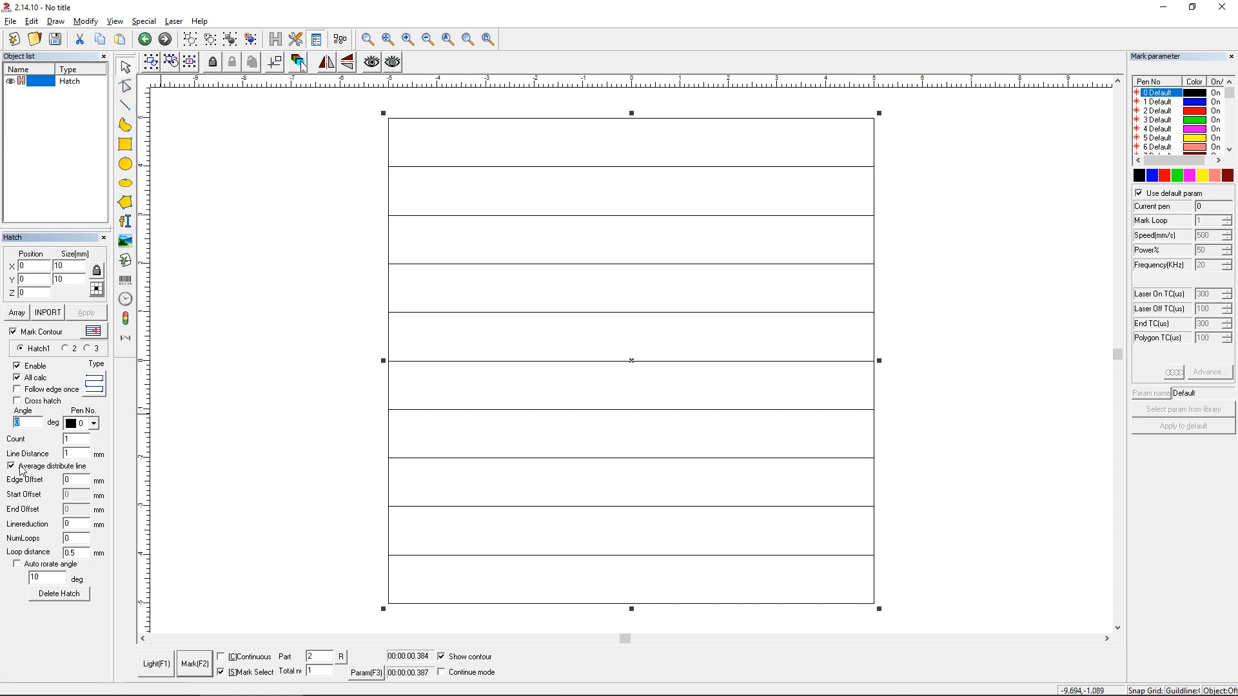
{"action": "type", "text": "45"}
{"action": "left_click", "coordinate": [78, 314]}
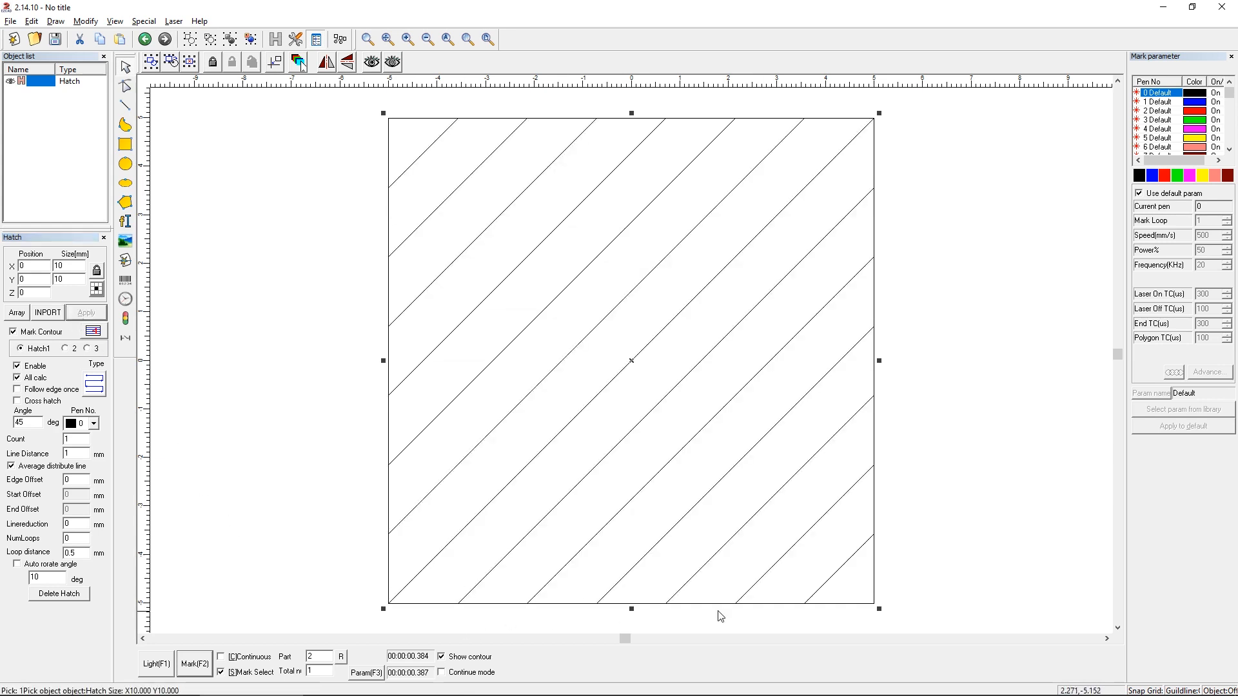
{"action": "left_click", "coordinate": [23, 401]}
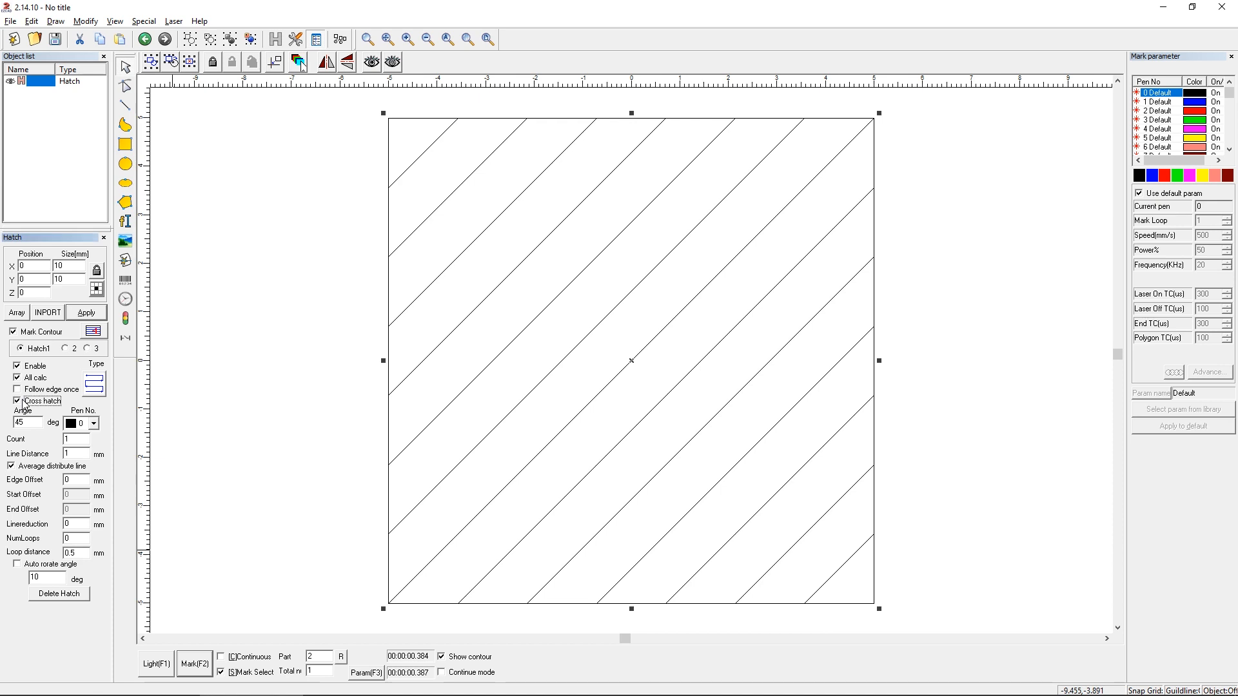
{"action": "left_click", "coordinate": [84, 316]}
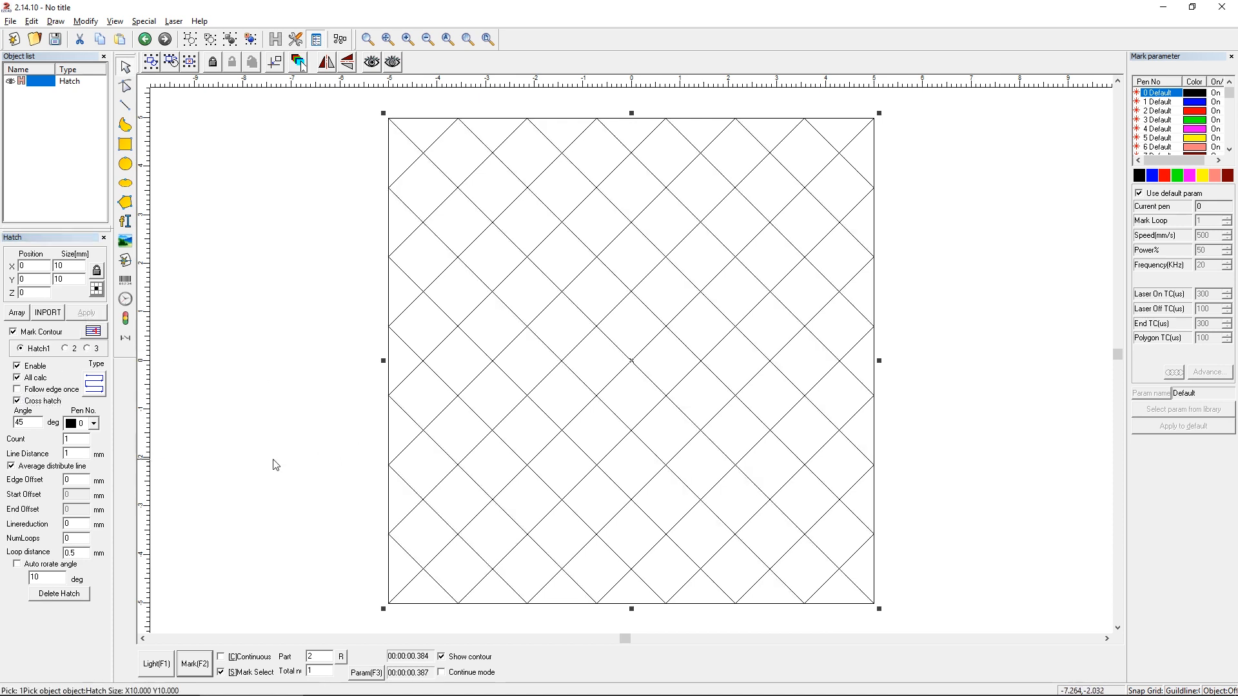
{"action": "left_click", "coordinate": [47, 402]}
{"action": "left_click", "coordinate": [44, 399]}
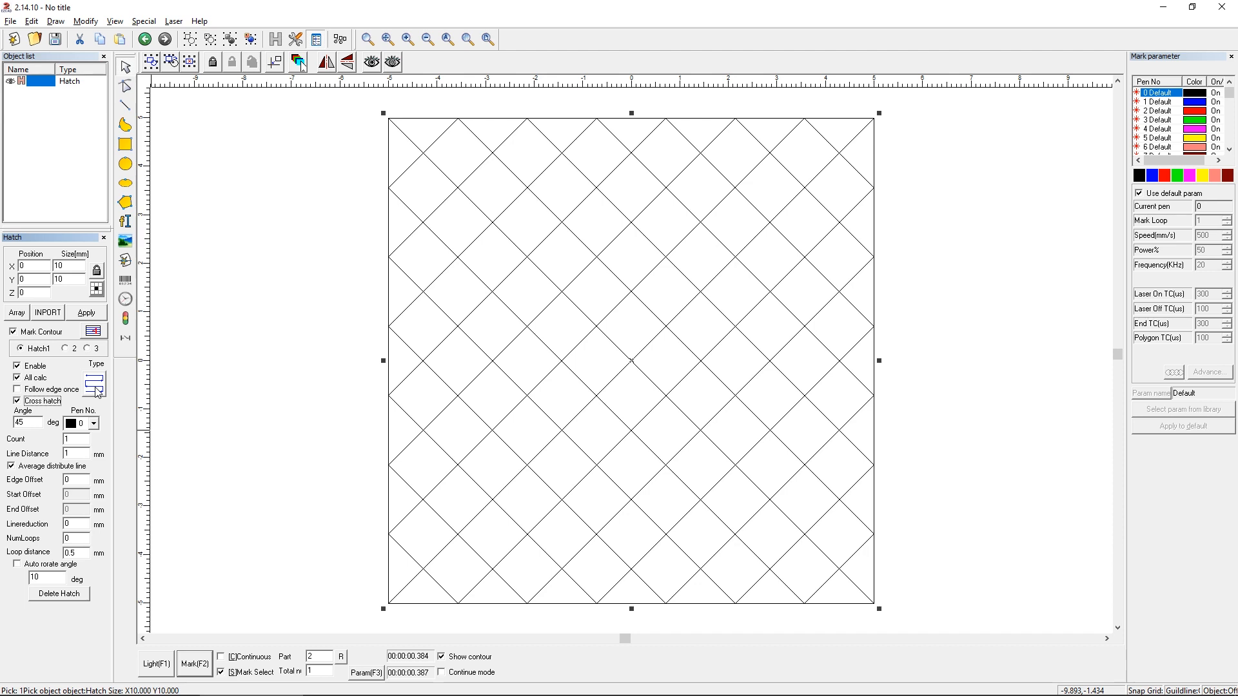
- Switch the hatch type to parallel lines with diagonal returns and apply a 0-degree angle
{"action": "left_click", "coordinate": [94, 384]}
{"action": "left_click_drag", "start_coordinate": [32, 423], "coordinate": [3, 417]}
{"action": "type", "text": "0"}
{"action": "left_click", "coordinate": [78, 314]}
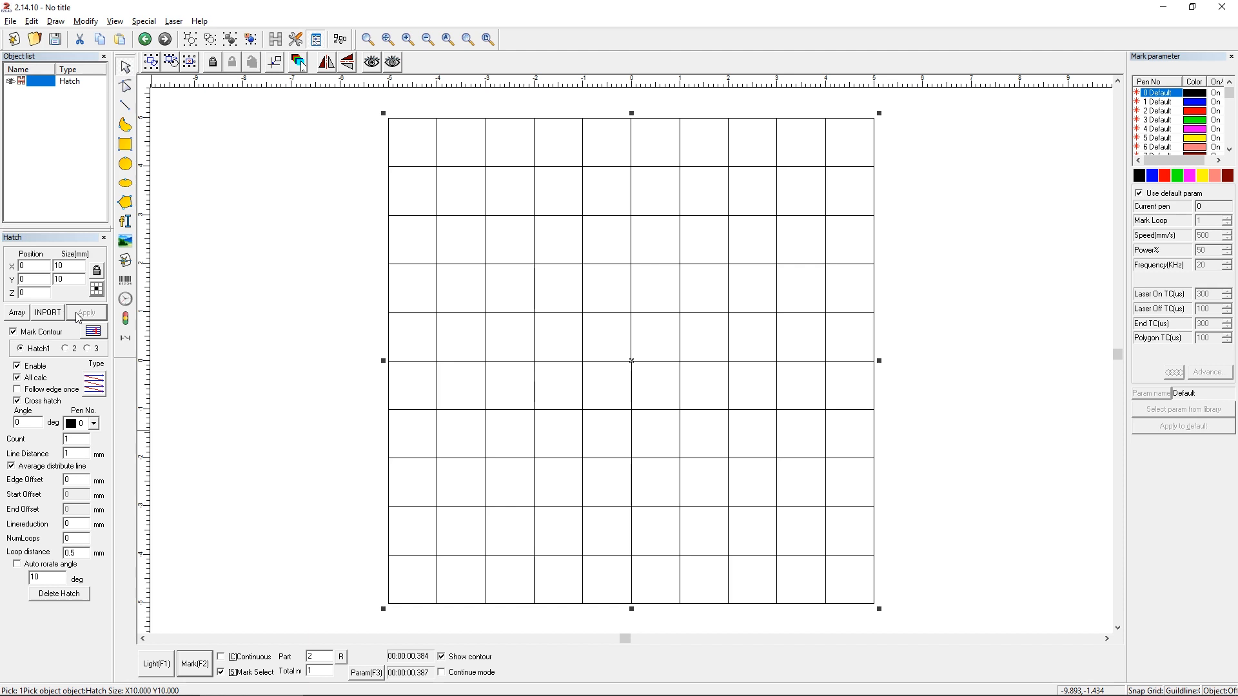
- Turn off Cross hatch for the square's fill and run the laser marking
{"action": "left_click", "coordinate": [31, 402]}
{"action": "left_click", "coordinate": [79, 315]}
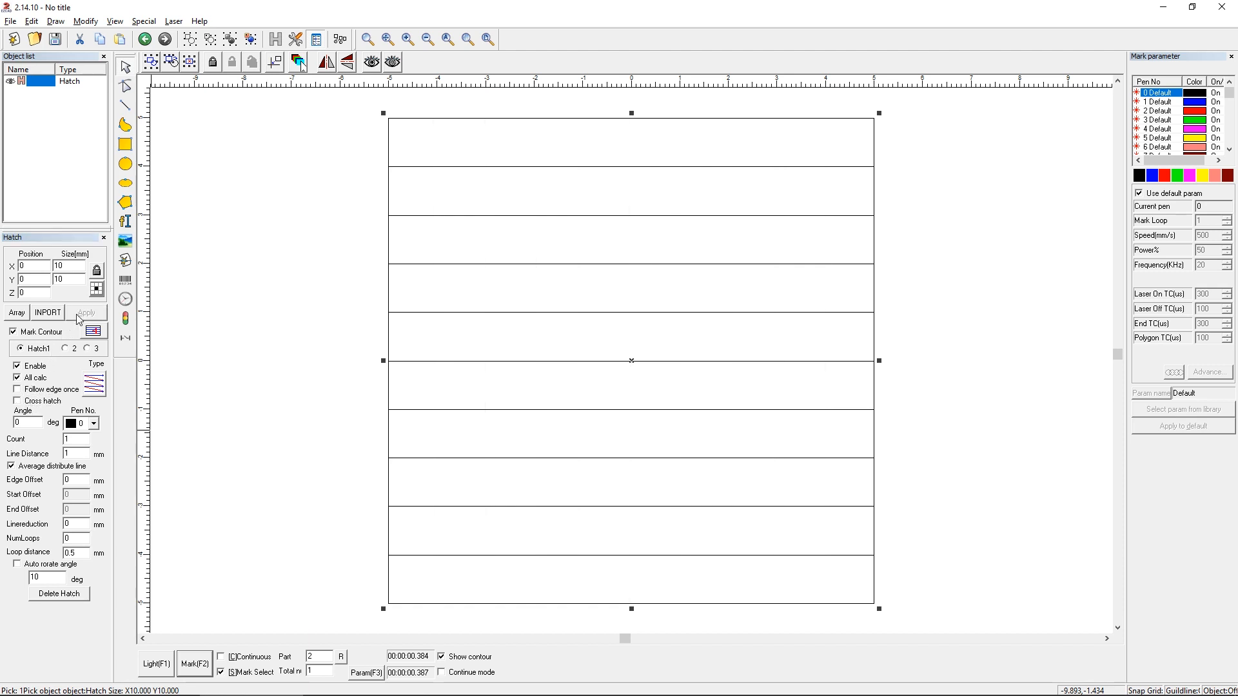
{"action": "left_click", "coordinate": [199, 668]}
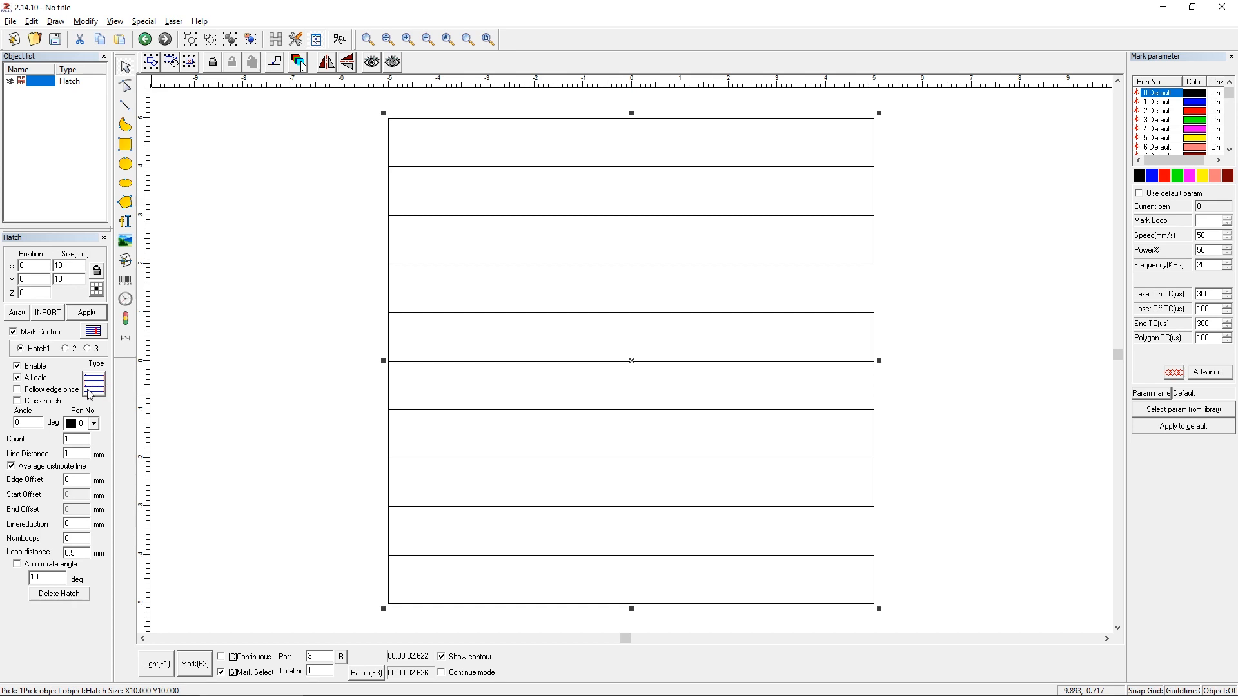
- Browse the available hatch types and return to parallel lines with diagonal returns
{"action": "left_click", "coordinate": [91, 393]}
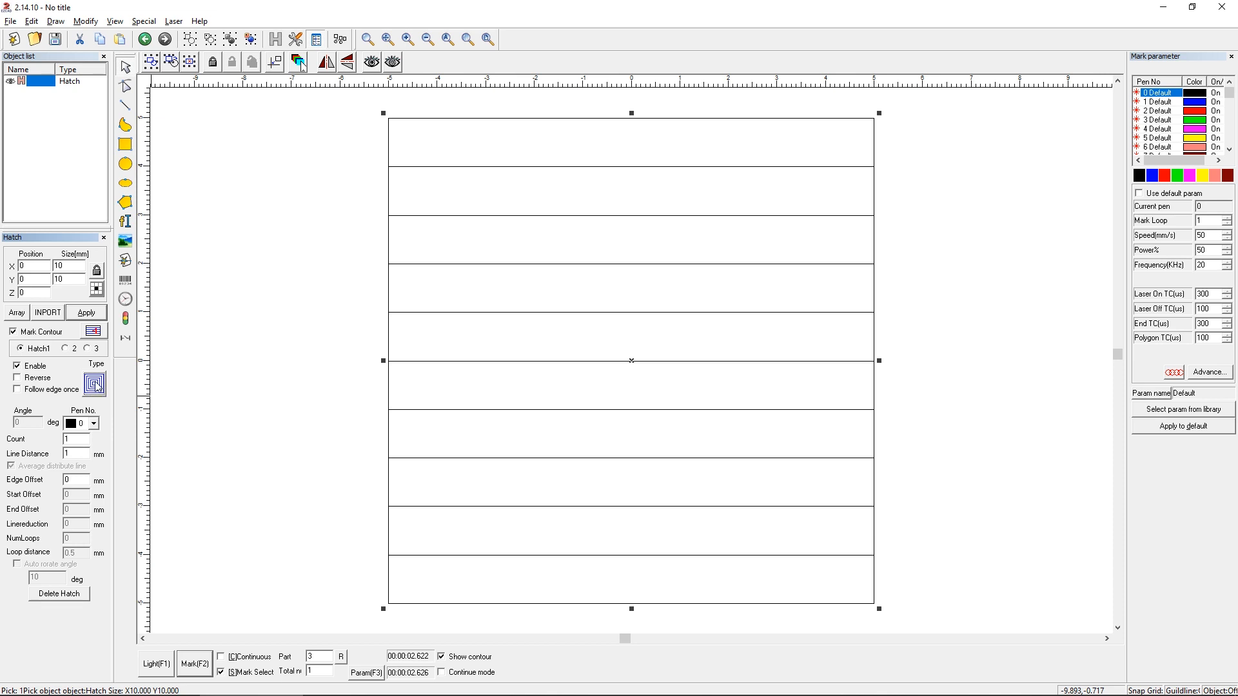
{"action": "left_click", "coordinate": [95, 387]}
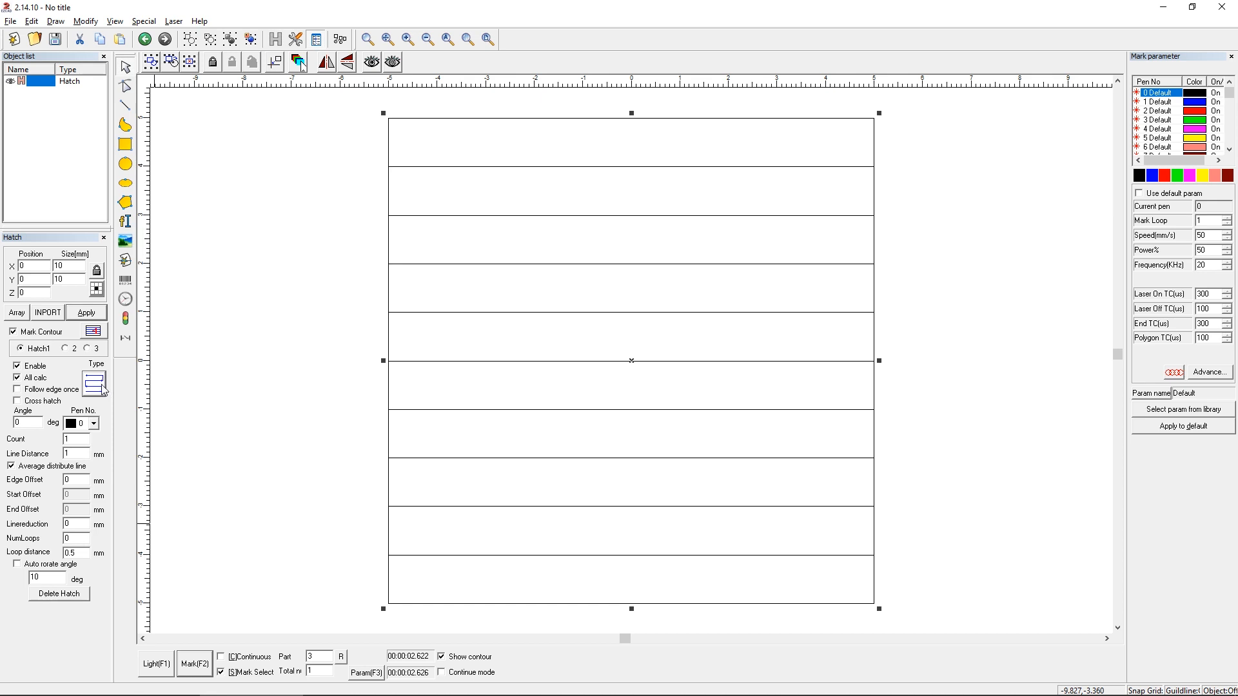
{"action": "left_click", "coordinate": [105, 387]}
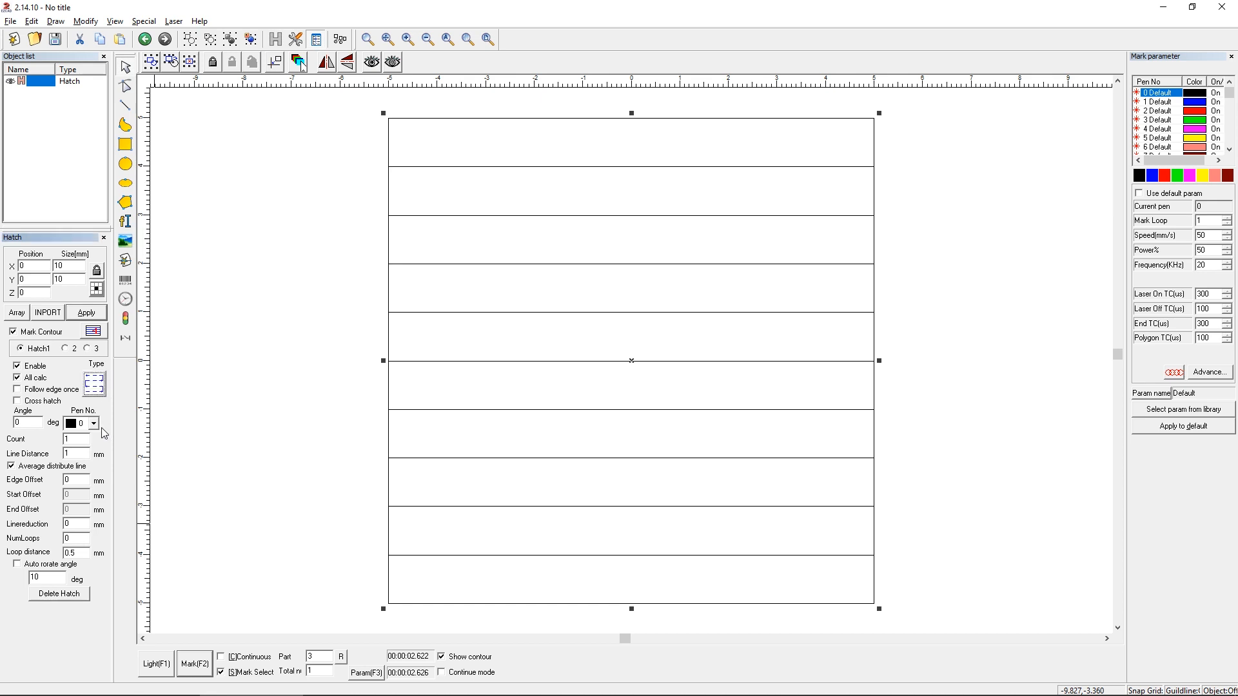
{"action": "left_click", "coordinate": [96, 391]}
- Apply Cross hatch to the square's fill and mark it after a light preview
{"action": "left_click", "coordinate": [19, 403]}
{"action": "left_click", "coordinate": [87, 315]}
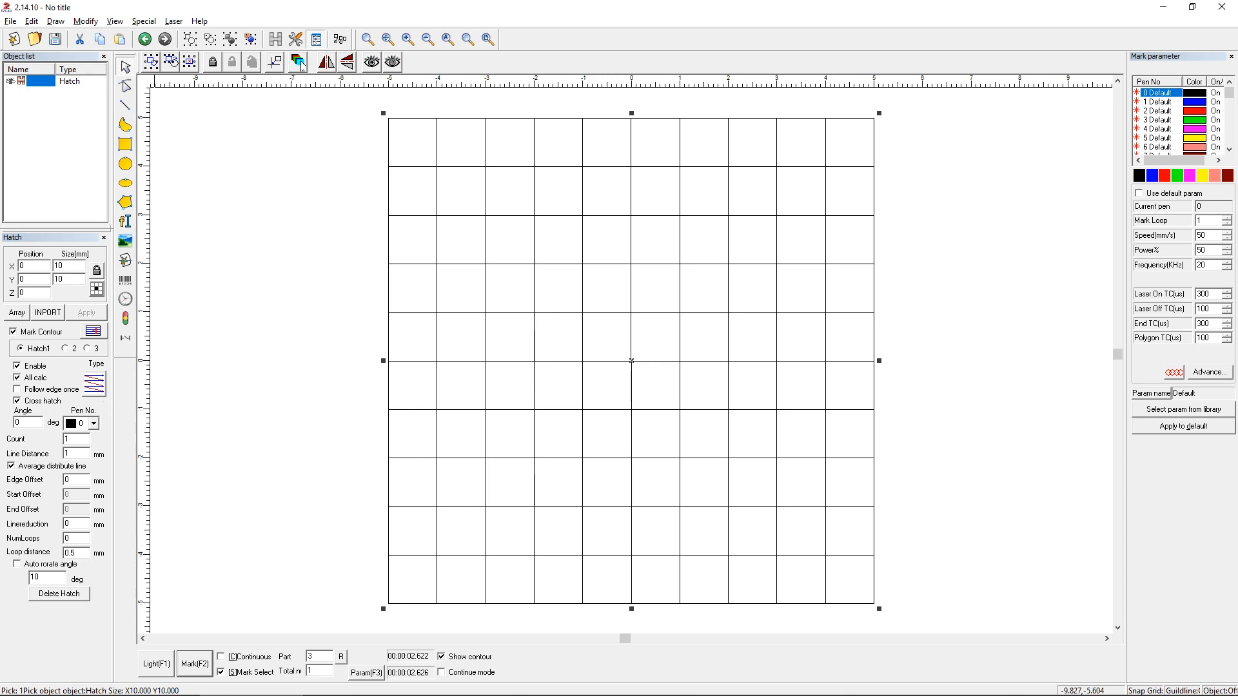
{"action": "left_click", "coordinate": [155, 665]}
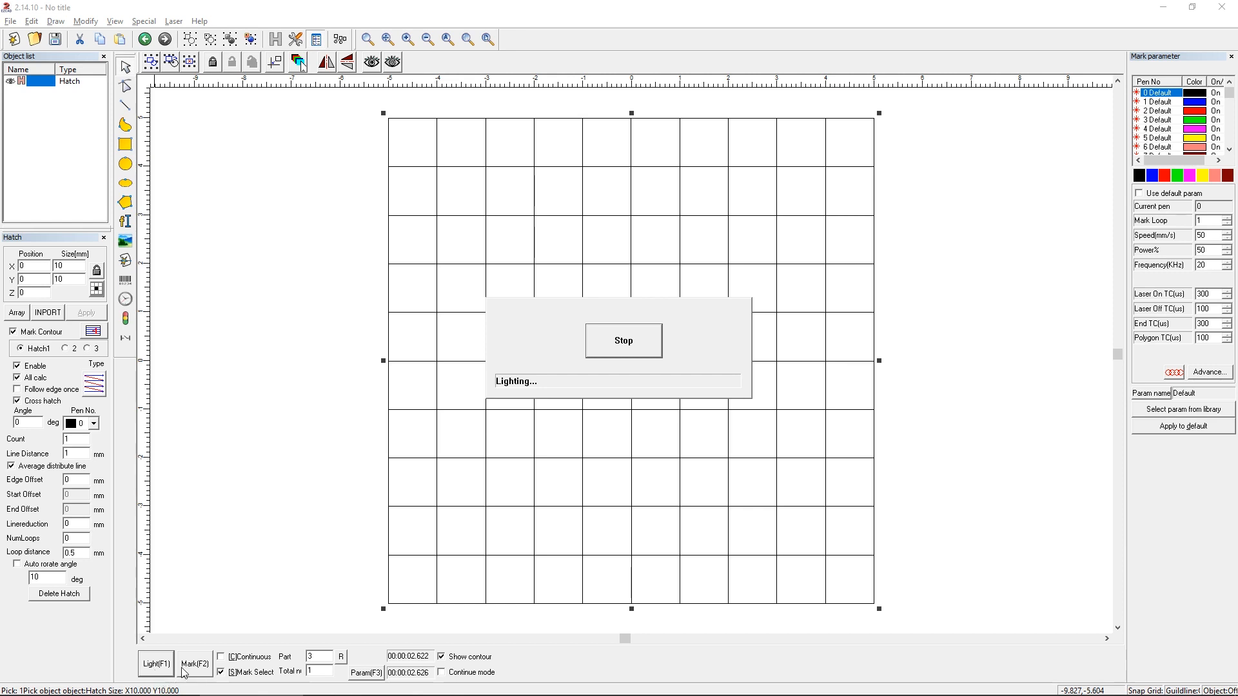
{"action": "left_click", "coordinate": [611, 351]}
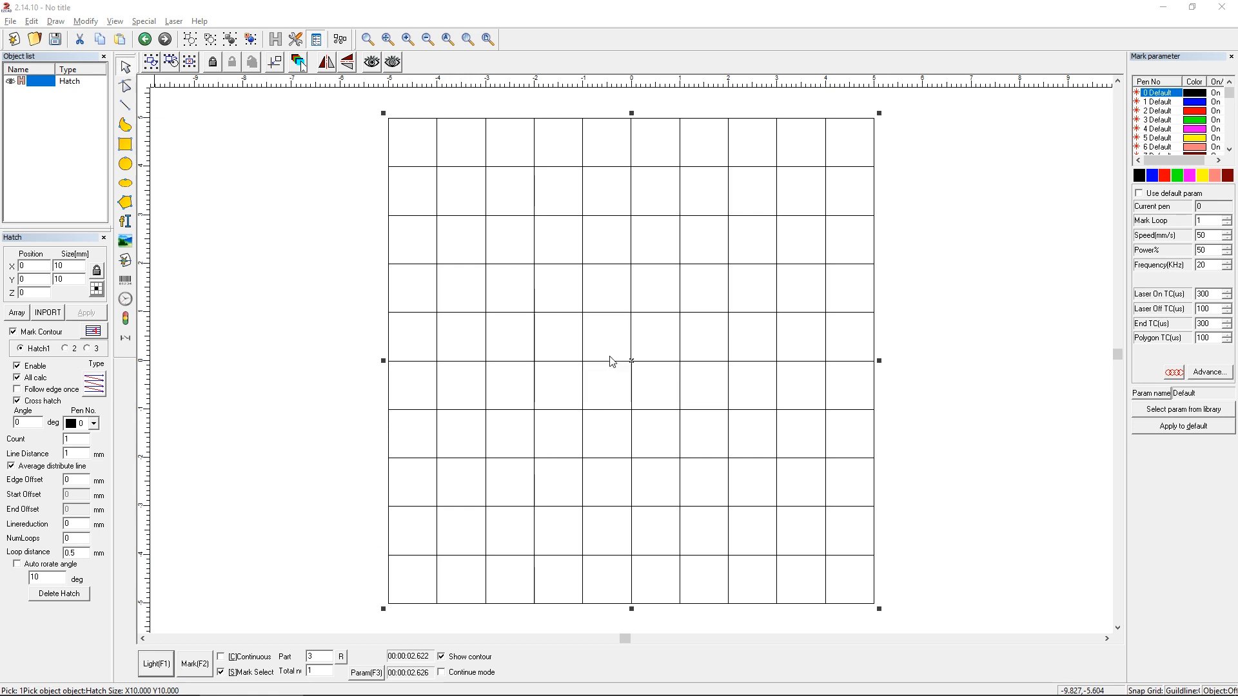
{"action": "left_click", "coordinate": [202, 664]}
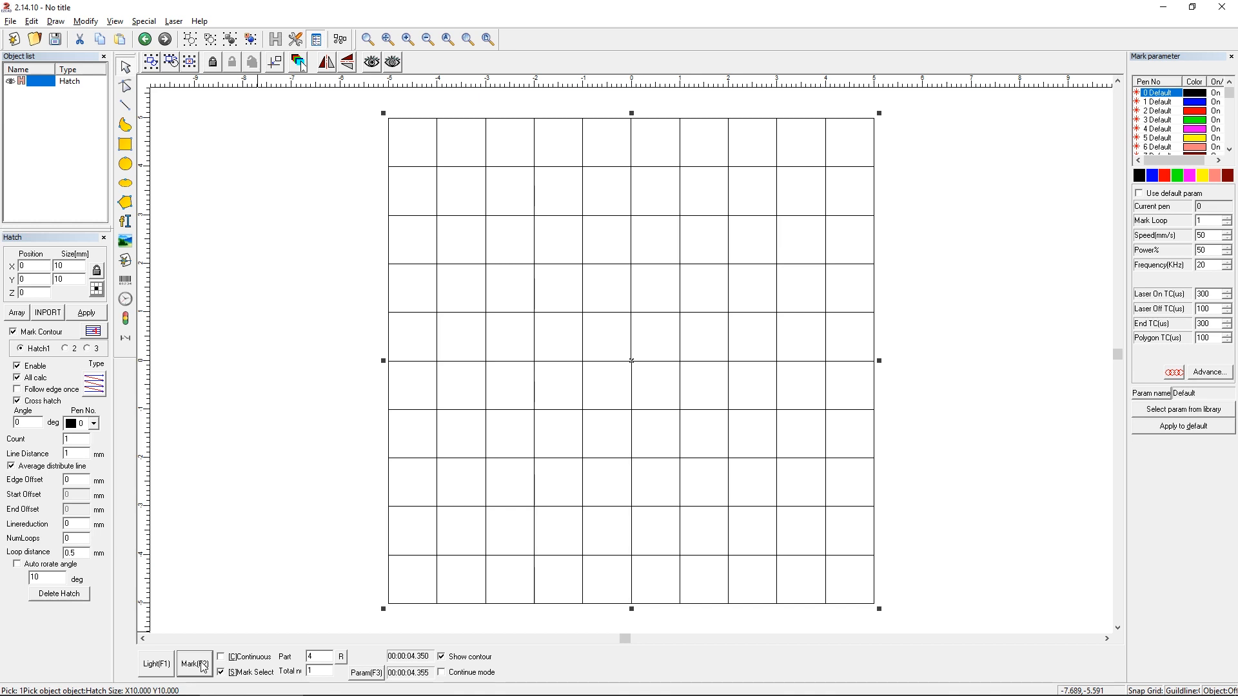
- Apply a 45-degree angle to the square's cross hatch
{"action": "double_click", "coordinate": [35, 423]}
{"action": "type", "text": "45"}
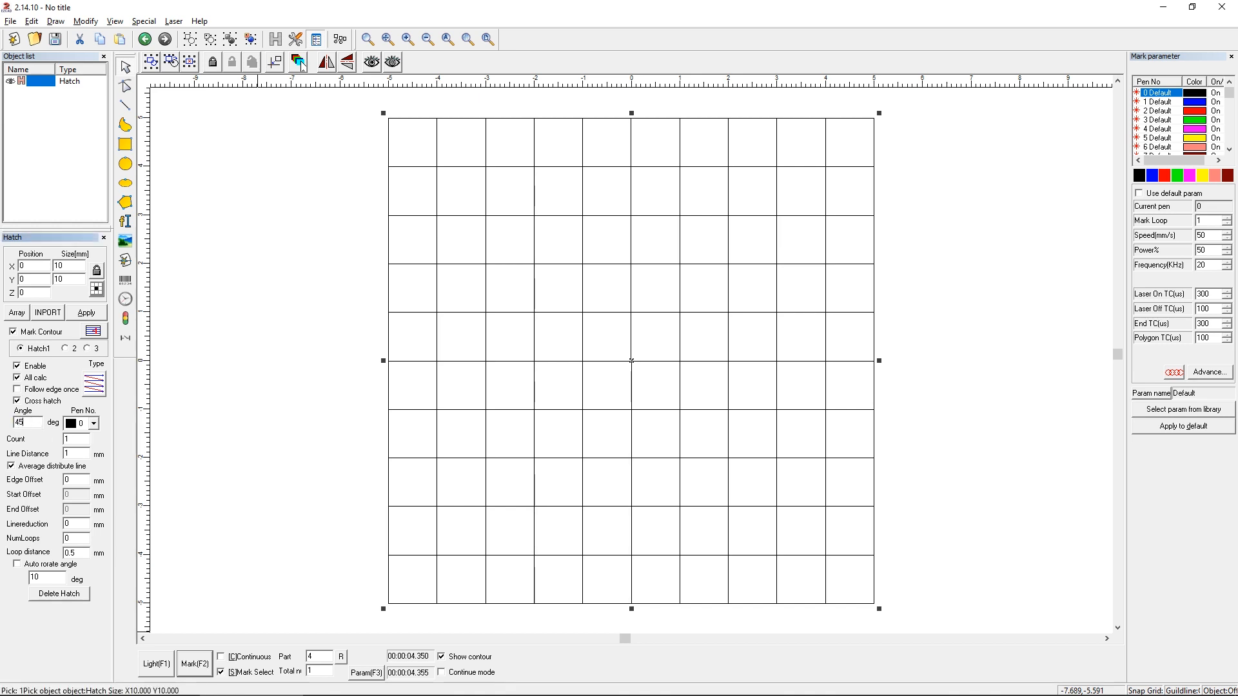
{"action": "left_click", "coordinate": [88, 315]}
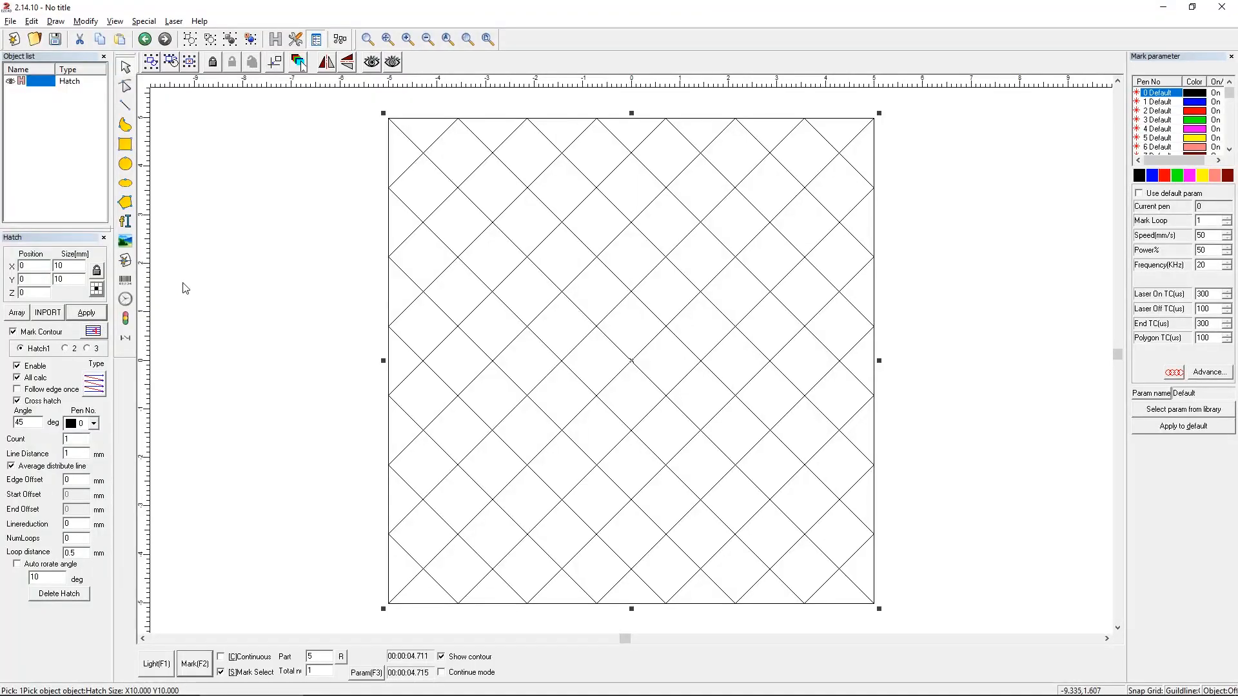
- Return the hatch angle to 0 degrees and turn off Cross hatch for the square's fill
{"action": "left_click_drag", "start_coordinate": [32, 422], "coordinate": [4, 422]}
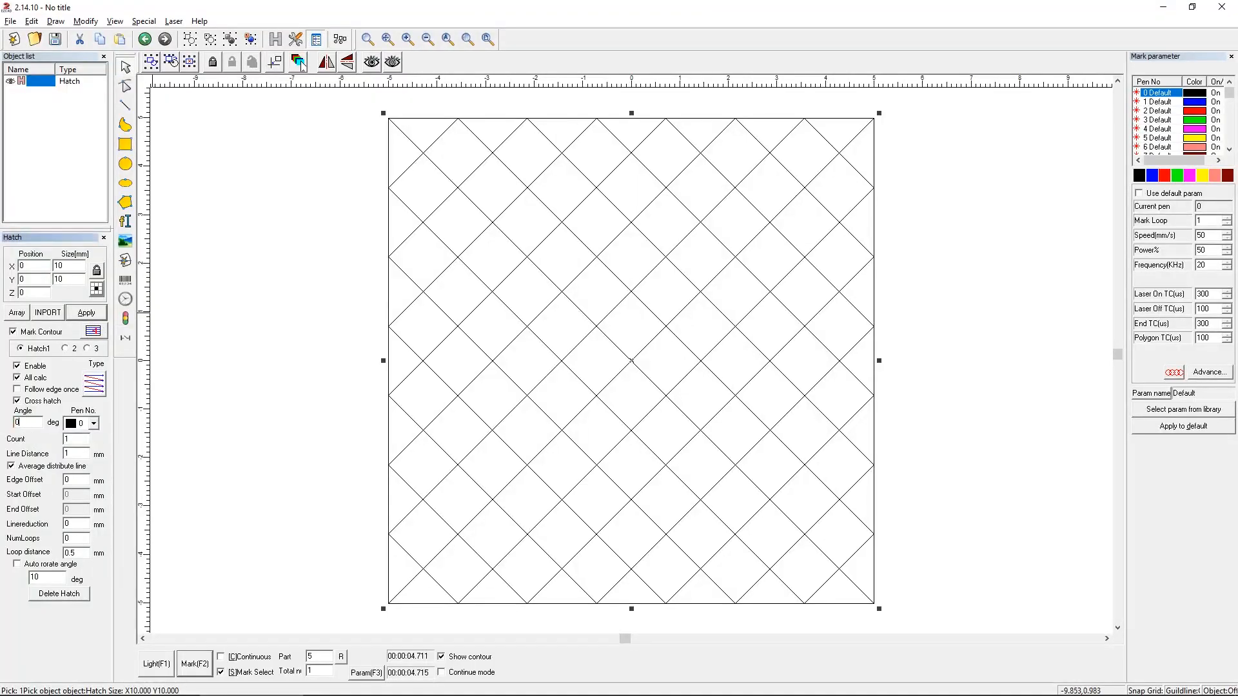
{"action": "left_click", "coordinate": [17, 401]}
{"action": "left_click", "coordinate": [87, 312]}
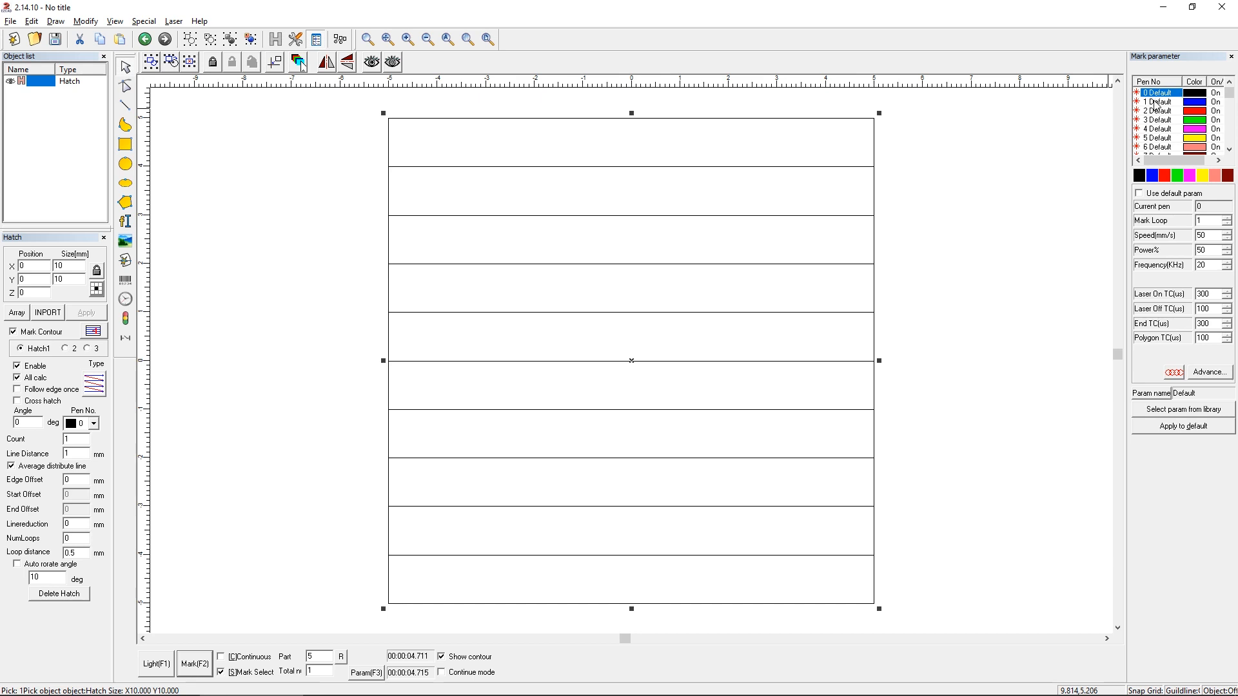
- Reset pen 0's mark parameters by turning Use default param on and back off
{"action": "mouse_move", "coordinate": [1228, 93]}
{"action": "left_mouse_down"}
{"action": "mouse_move", "coordinate": [1225, 148]}
{"action": "mouse_move", "coordinate": [1235, 92]}
{"action": "left_mouse_up"}
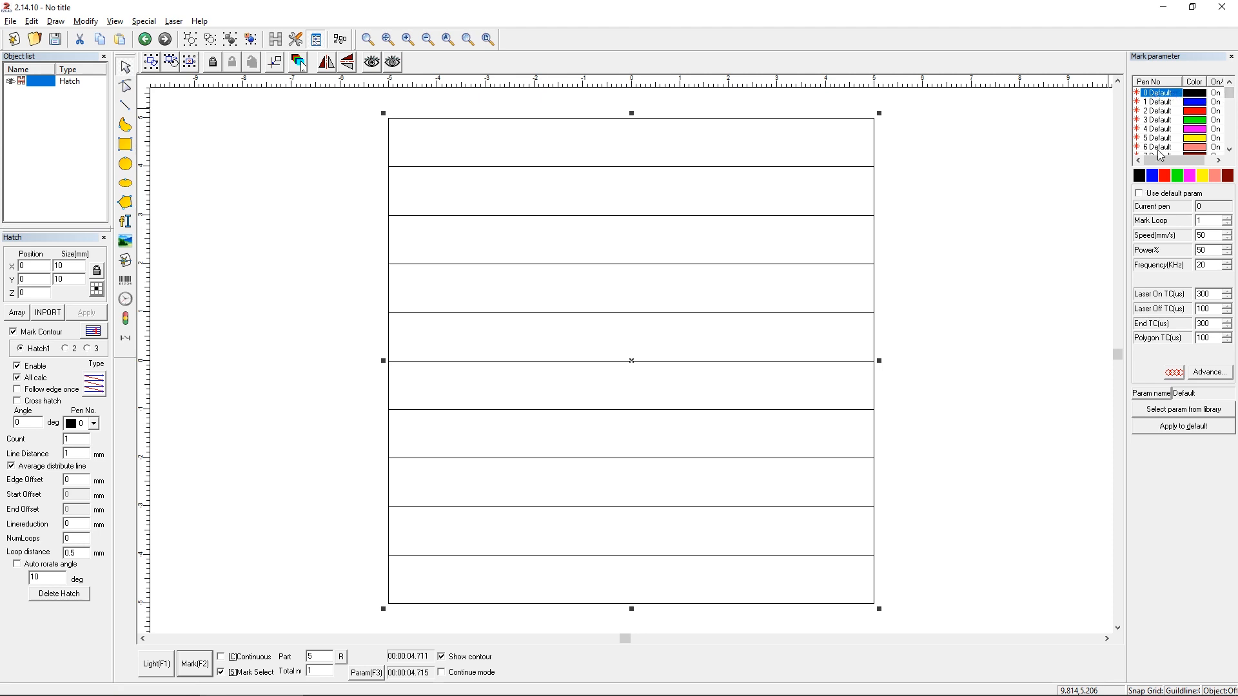
{"action": "left_click", "coordinate": [1139, 194]}
{"action": "left_click", "coordinate": [1140, 197]}
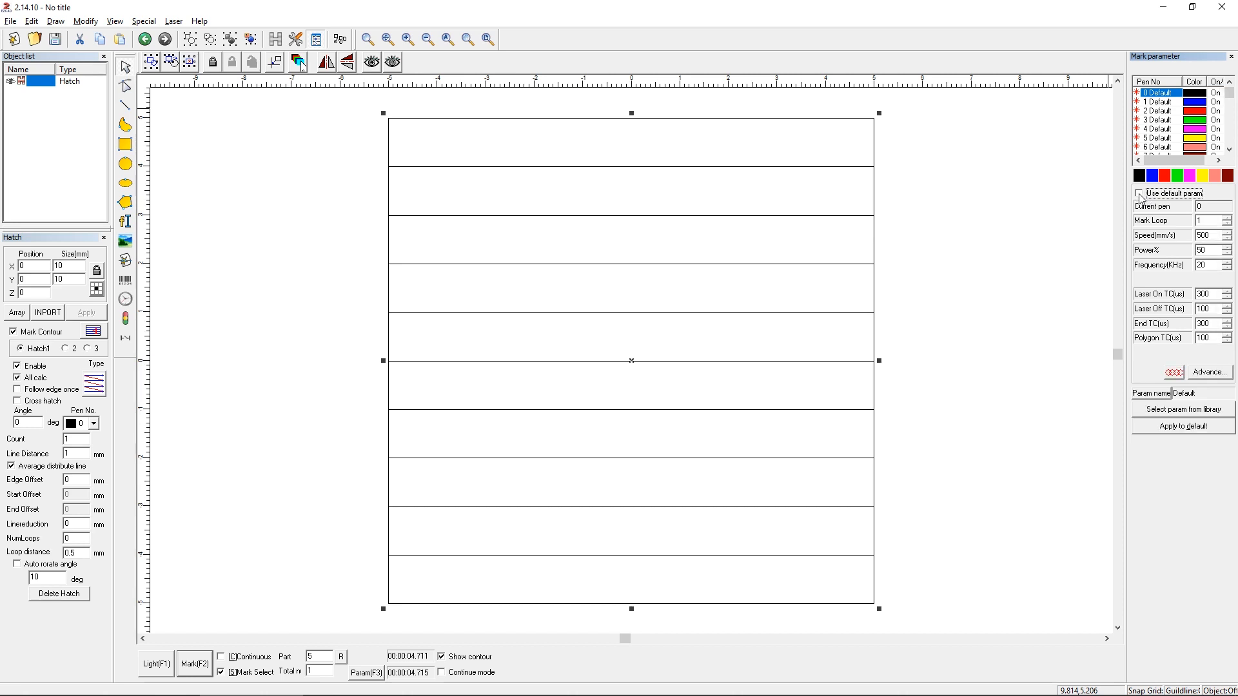
{"action": "left_click", "coordinate": [965, 202]}
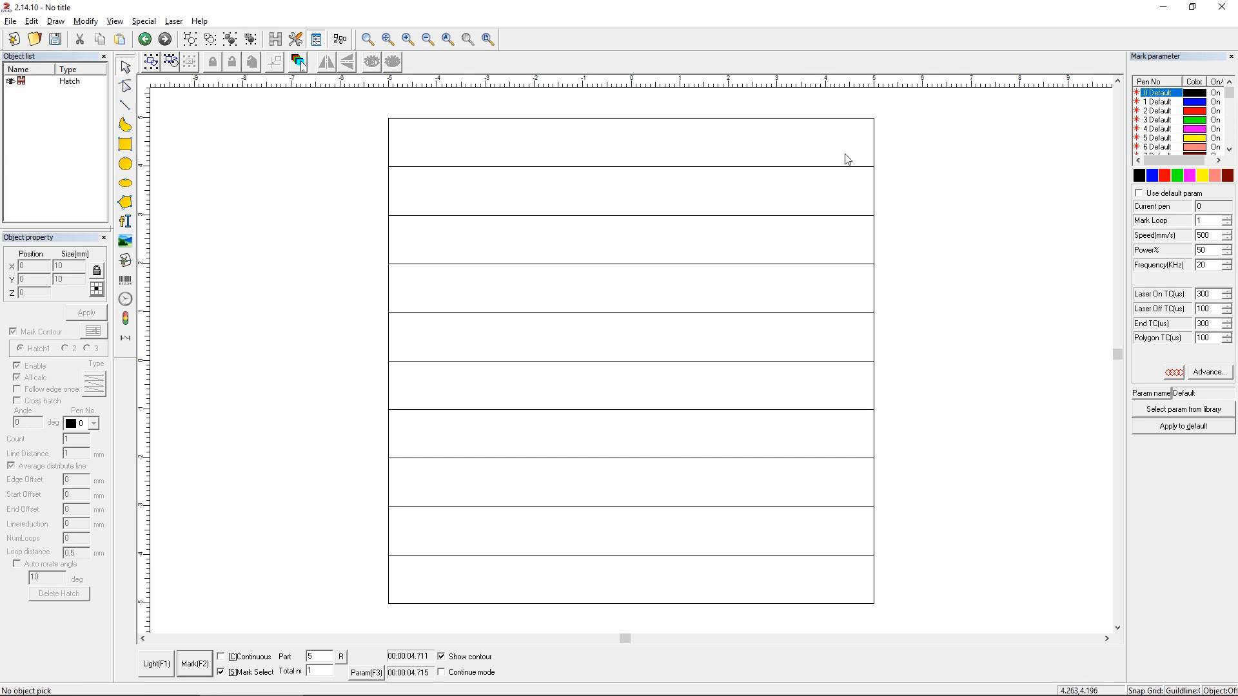
{"action": "left_click_drag", "start_coordinate": [910, 103], "coordinate": [686, 301]}
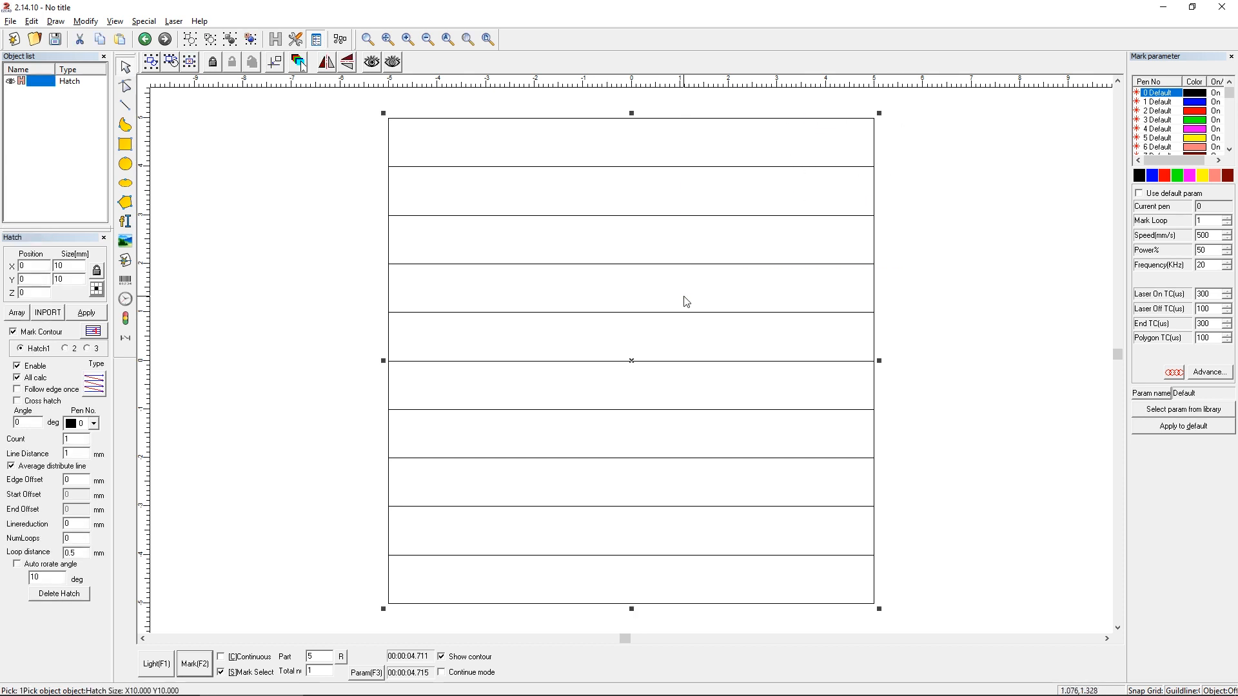
{"action": "left_click", "coordinate": [931, 250]}
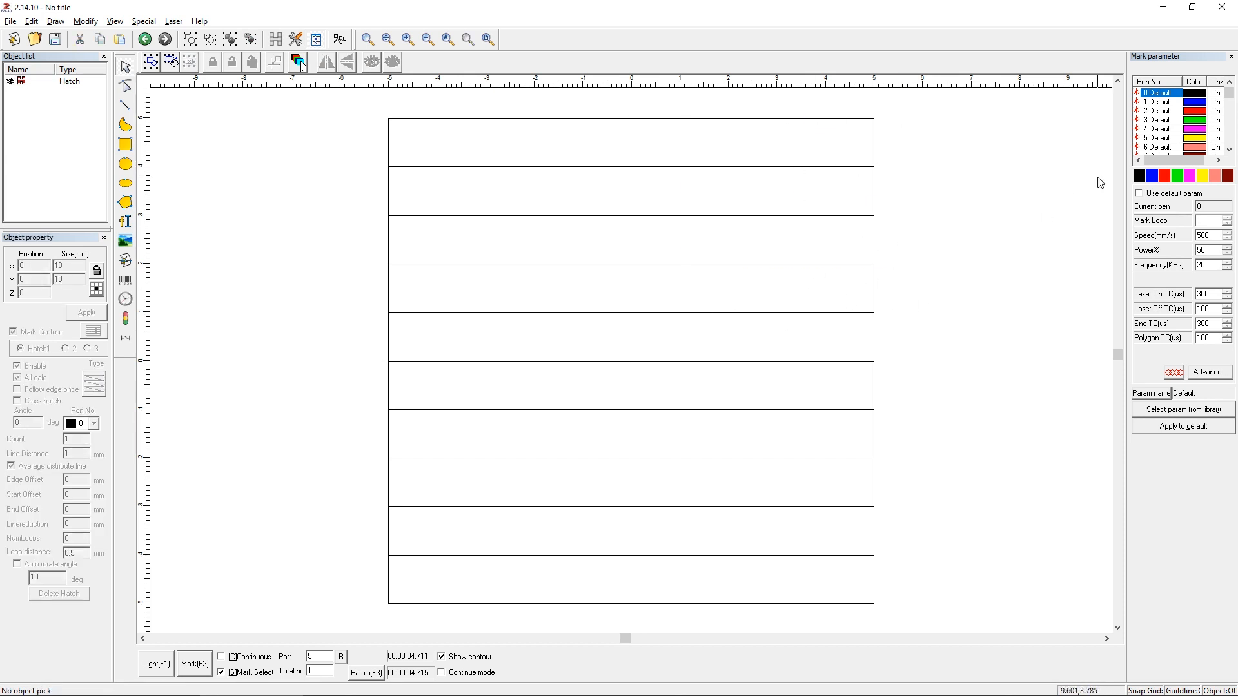
- Examine the Mark Loop, Speed, Power and Frequency settings of pen 0, which the hatched square uses
{"action": "left_click", "coordinate": [1183, 93]}
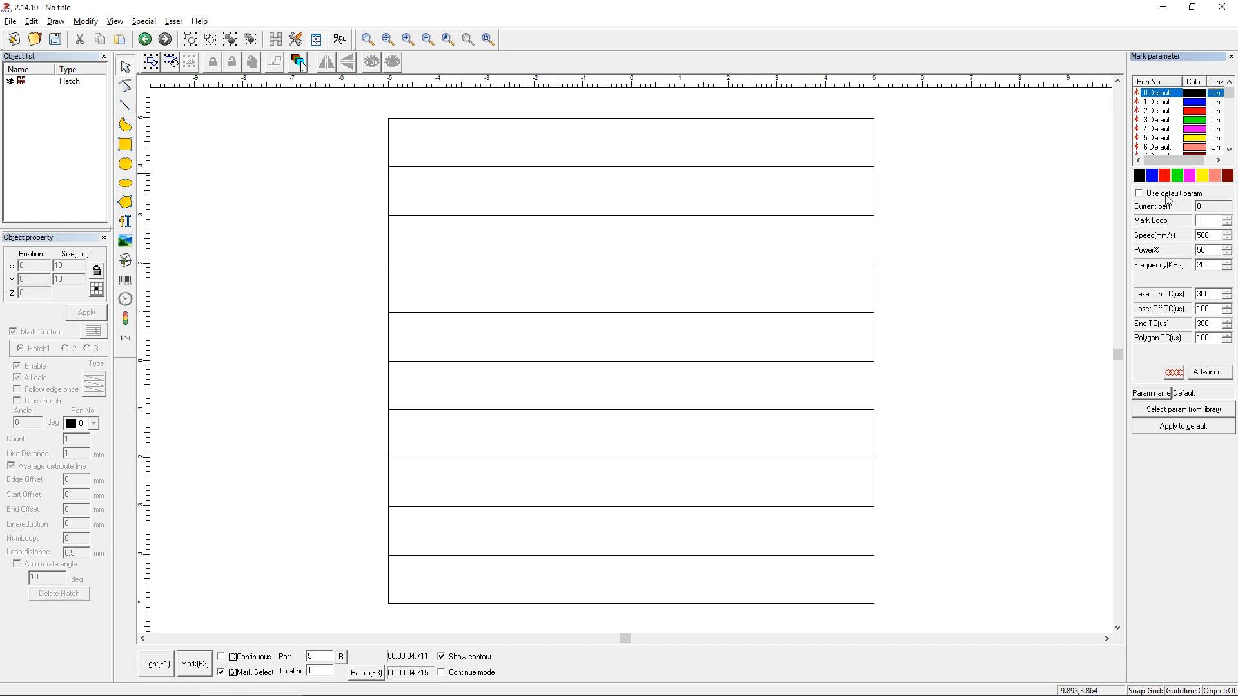
{"action": "double_click", "coordinate": [1209, 223]}
{"action": "double_click", "coordinate": [1206, 235]}
{"action": "left_click", "coordinate": [1210, 251]}
{"action": "double_click", "coordinate": [1210, 251]}
{"action": "double_click", "coordinate": [1207, 266]}
{"action": "left_click_drag", "start_coordinate": [1200, 269], "coordinate": [1188, 272]}
{"action": "left_click_drag", "start_coordinate": [942, 205], "coordinate": [582, 405]}
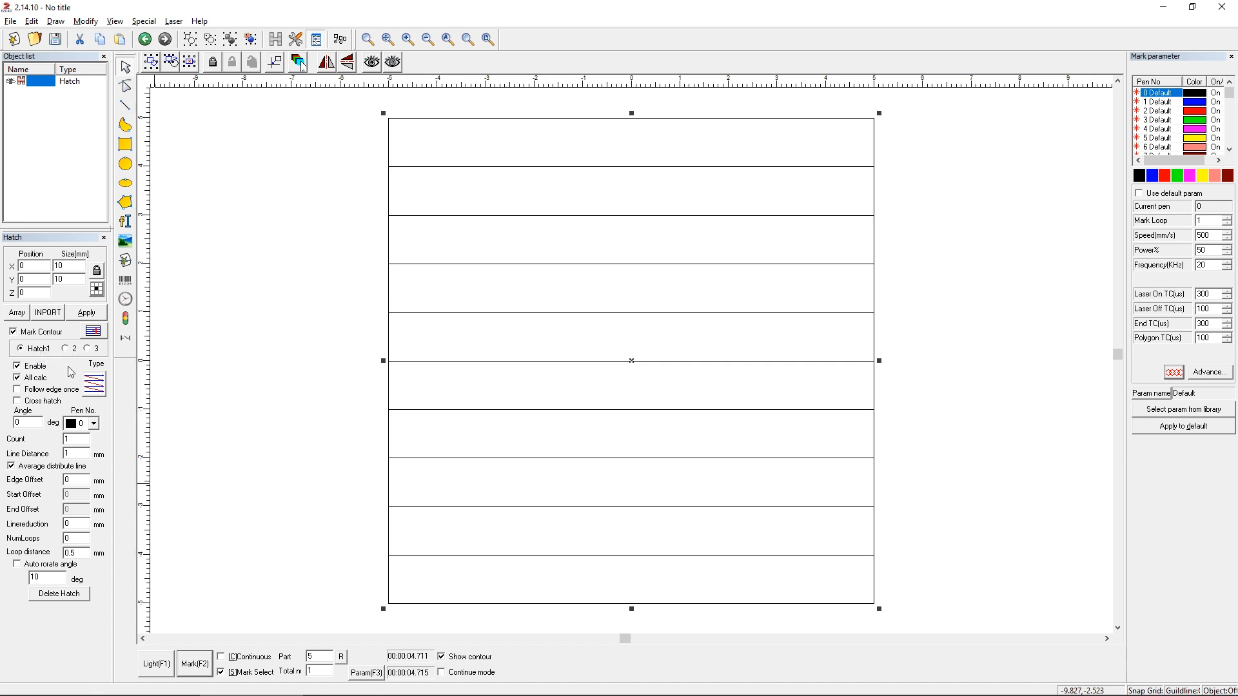
- Set the Count of Hatch1 to 1 for the square with the green contour and blue fill lines, and apply it
{"action": "left_click", "coordinate": [294, 503]}
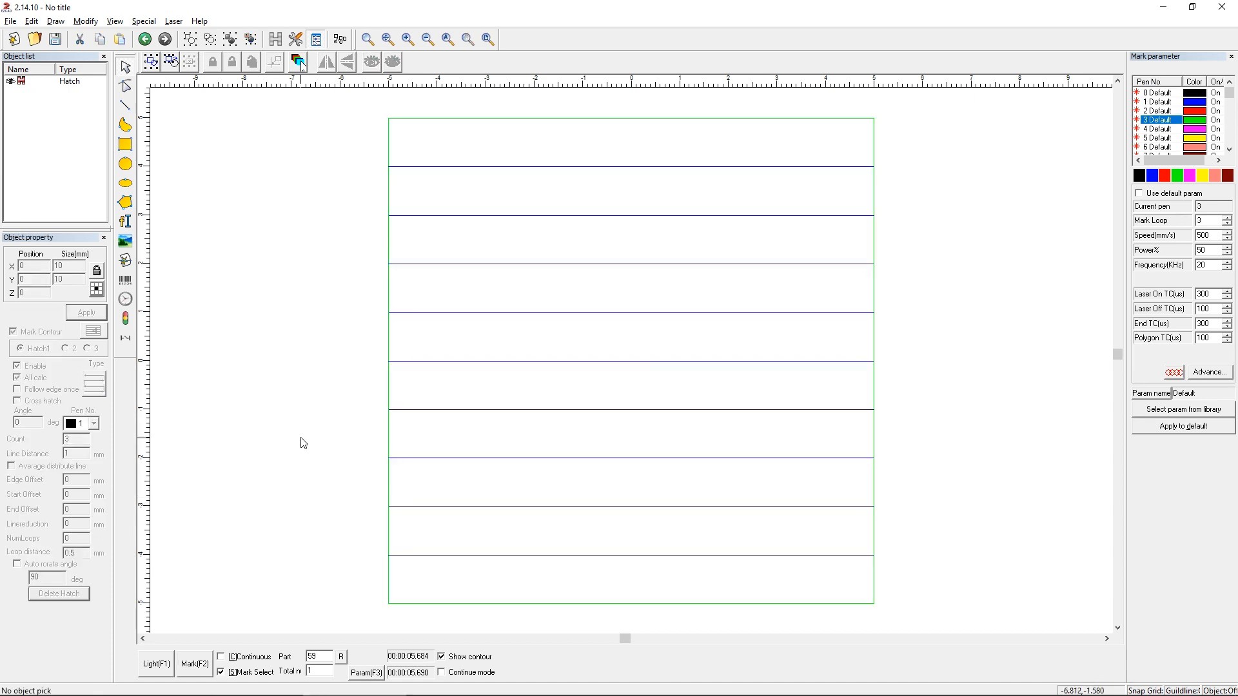
{"action": "left_click_drag", "start_coordinate": [899, 271], "coordinate": [493, 461]}
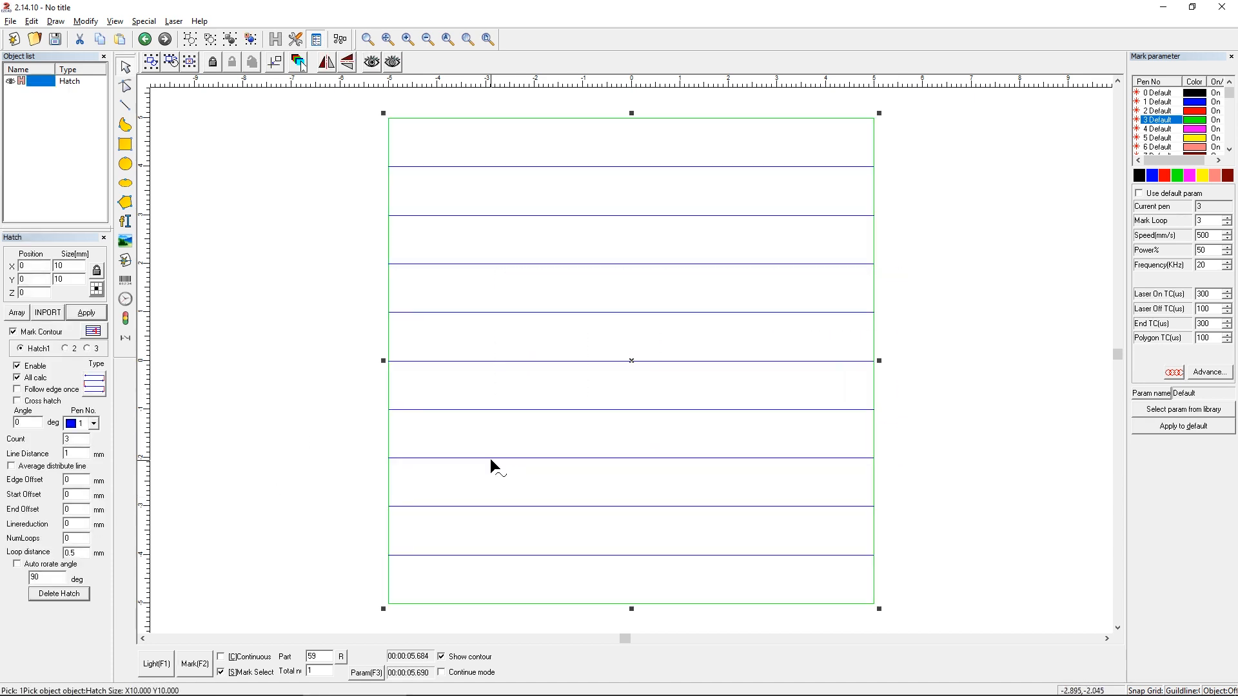
{"action": "double_click", "coordinate": [65, 441]}
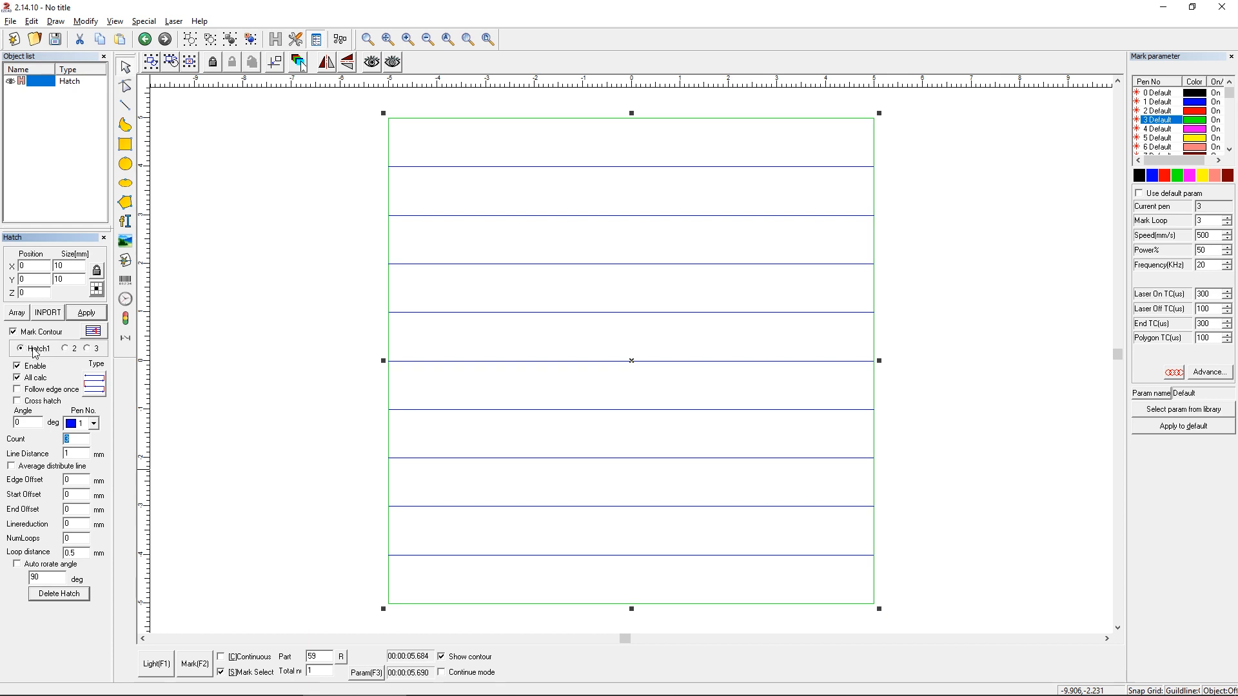
{"action": "left_click", "coordinate": [84, 440]}
{"action": "double_click", "coordinate": [84, 440]}
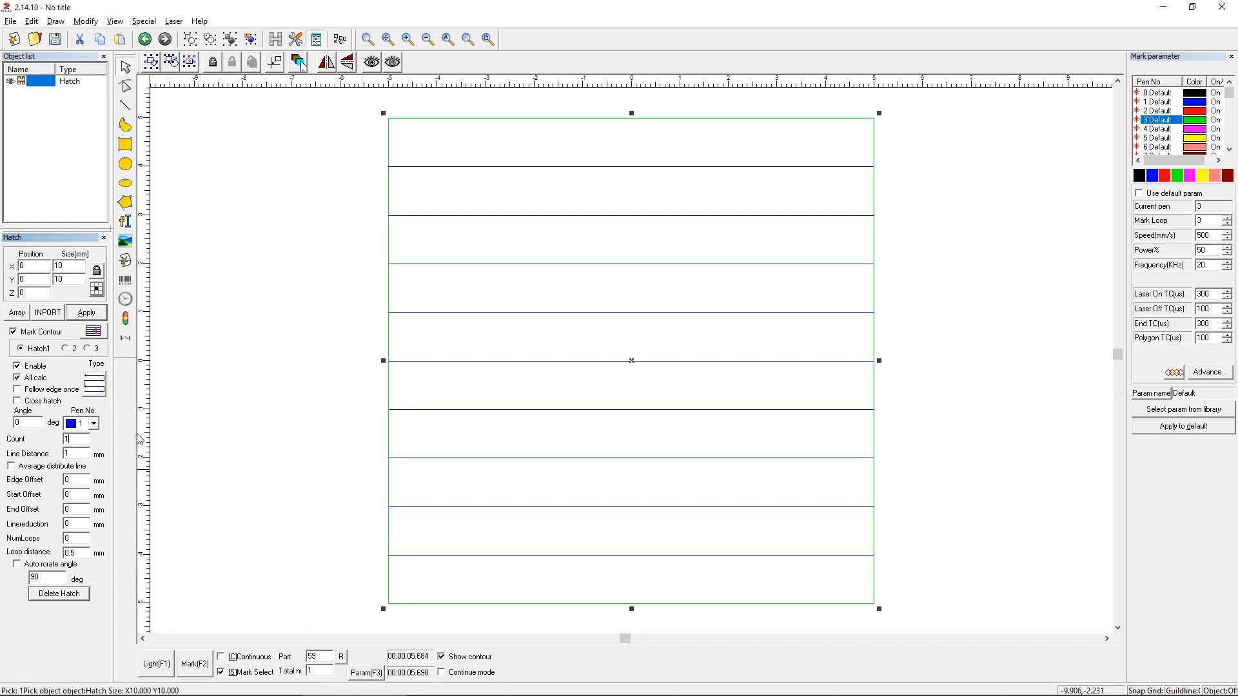
{"action": "left_click", "coordinate": [199, 438]}
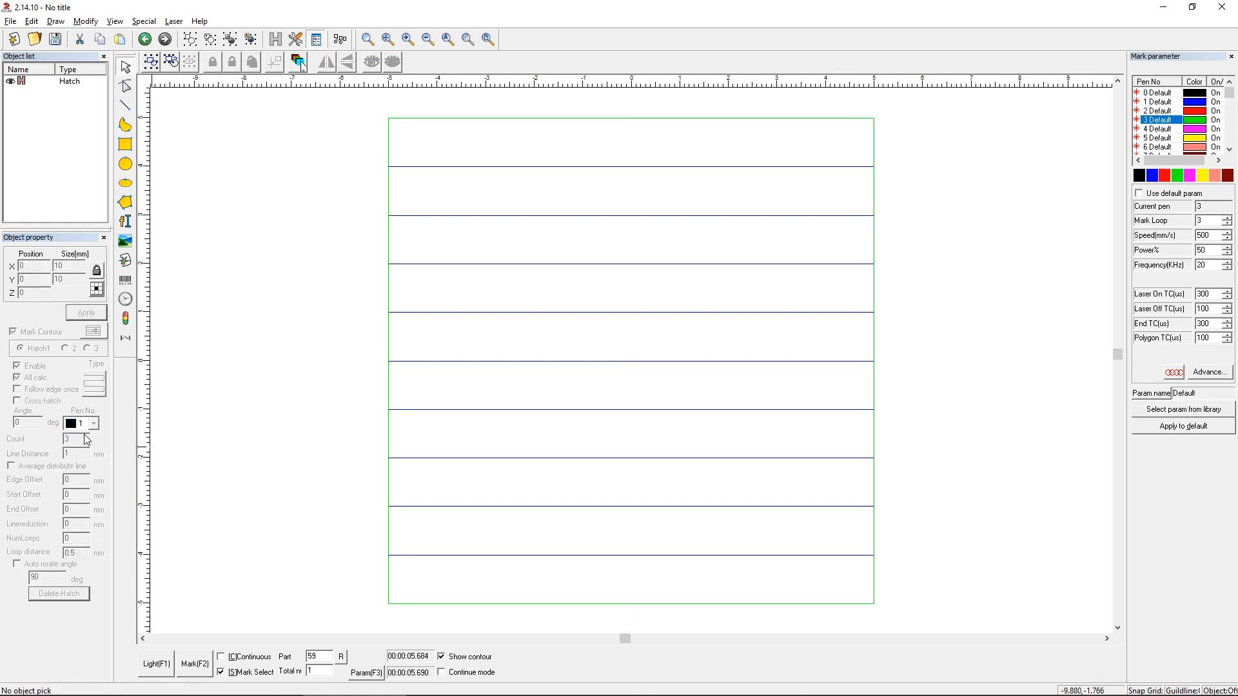
{"action": "left_click", "coordinate": [464, 505]}
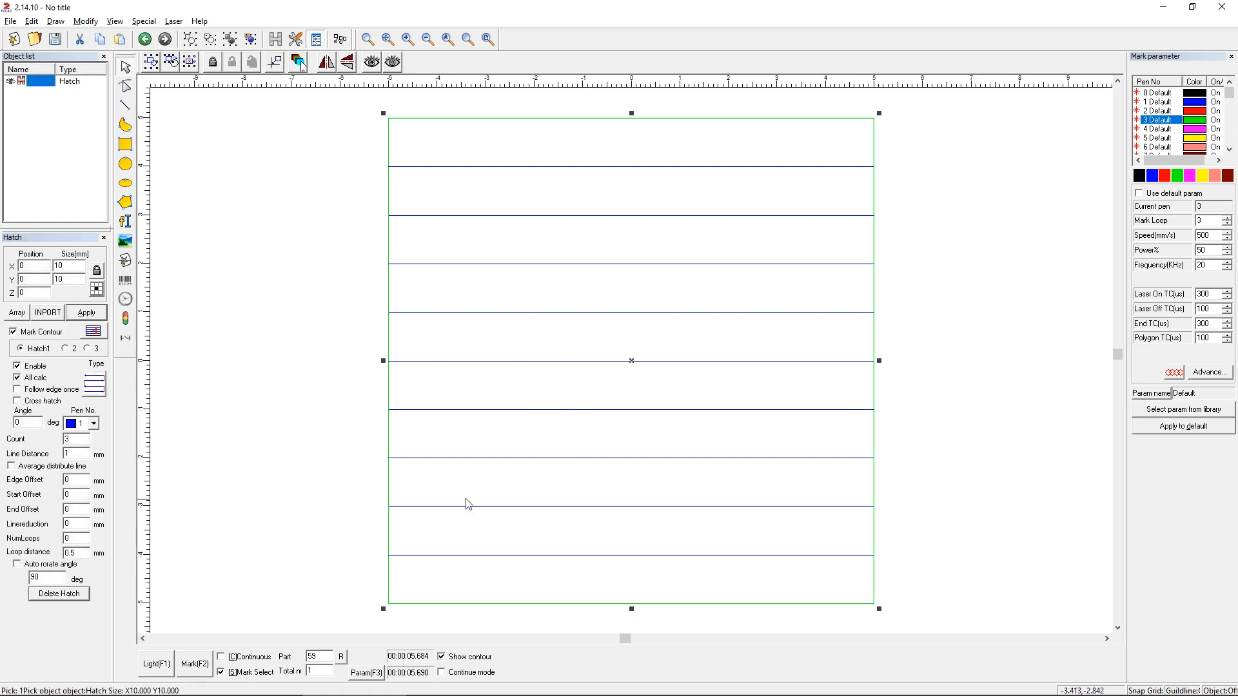
{"action": "type", "text": "1"}
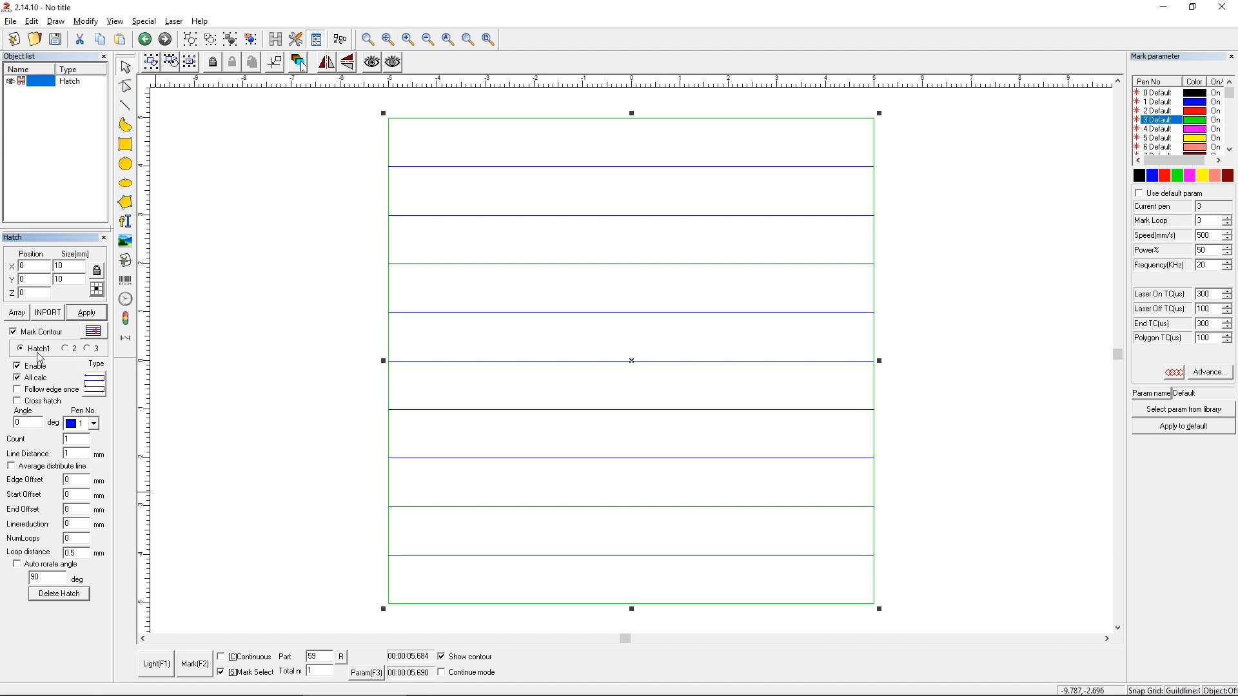
{"action": "left_click", "coordinate": [86, 314]}
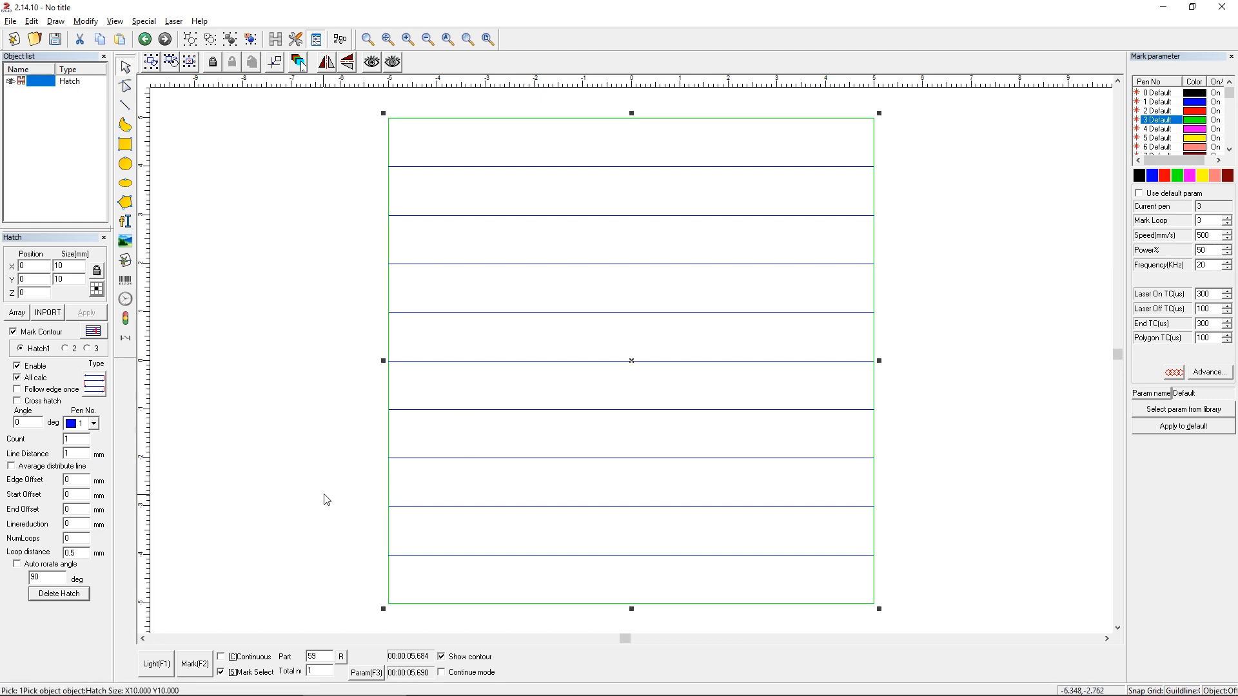
- Compare the mark parameters of pen 1, used by the blue fill lines, with those of pen 3, used by the green contour
{"action": "left_click", "coordinate": [1198, 102]}
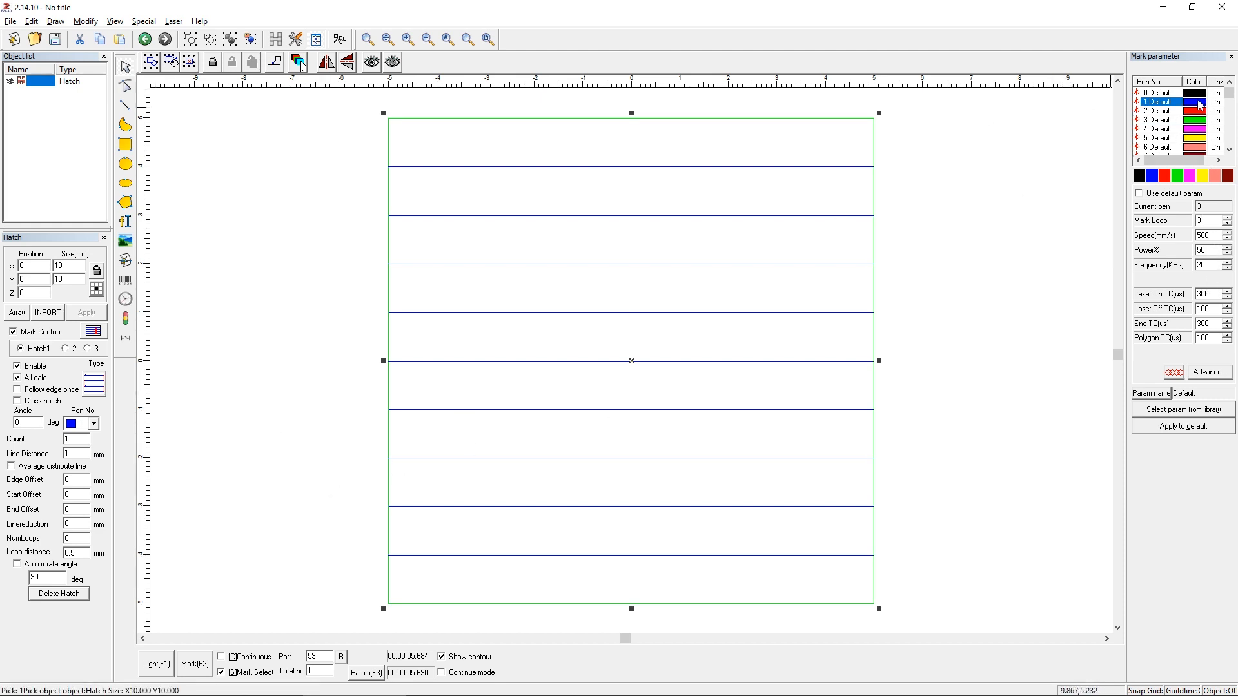
{"action": "double_click", "coordinate": [1193, 221]}
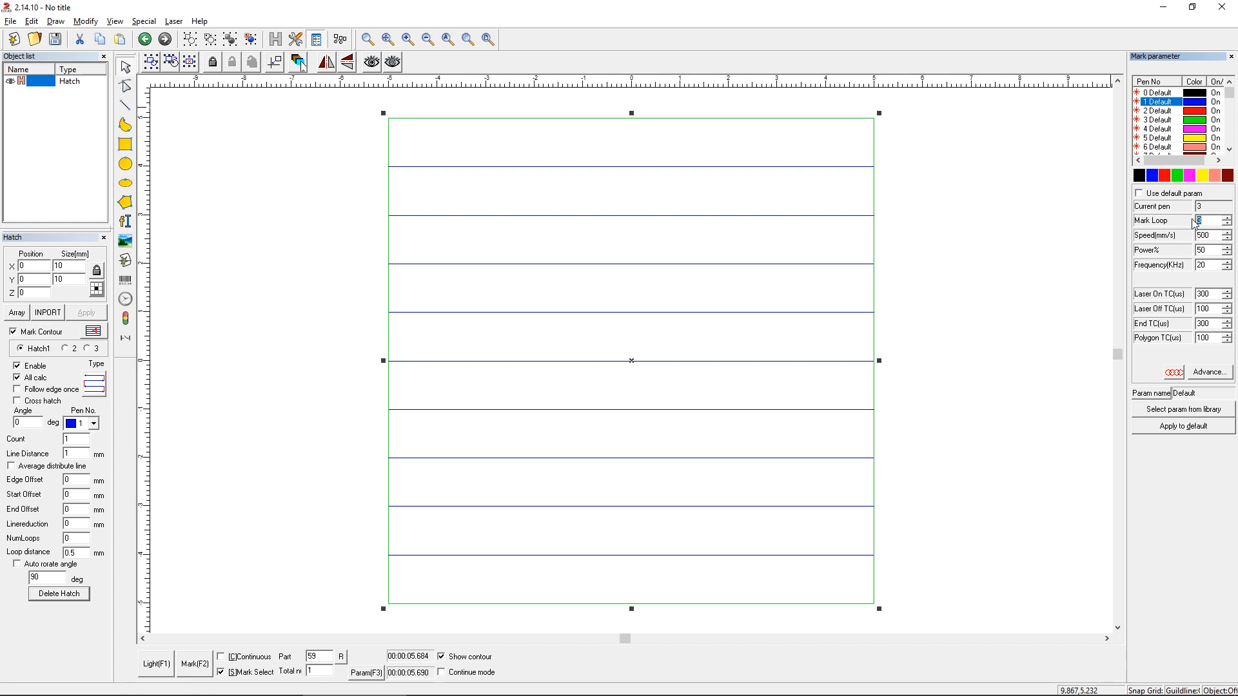
{"action": "left_click", "coordinate": [1027, 290]}
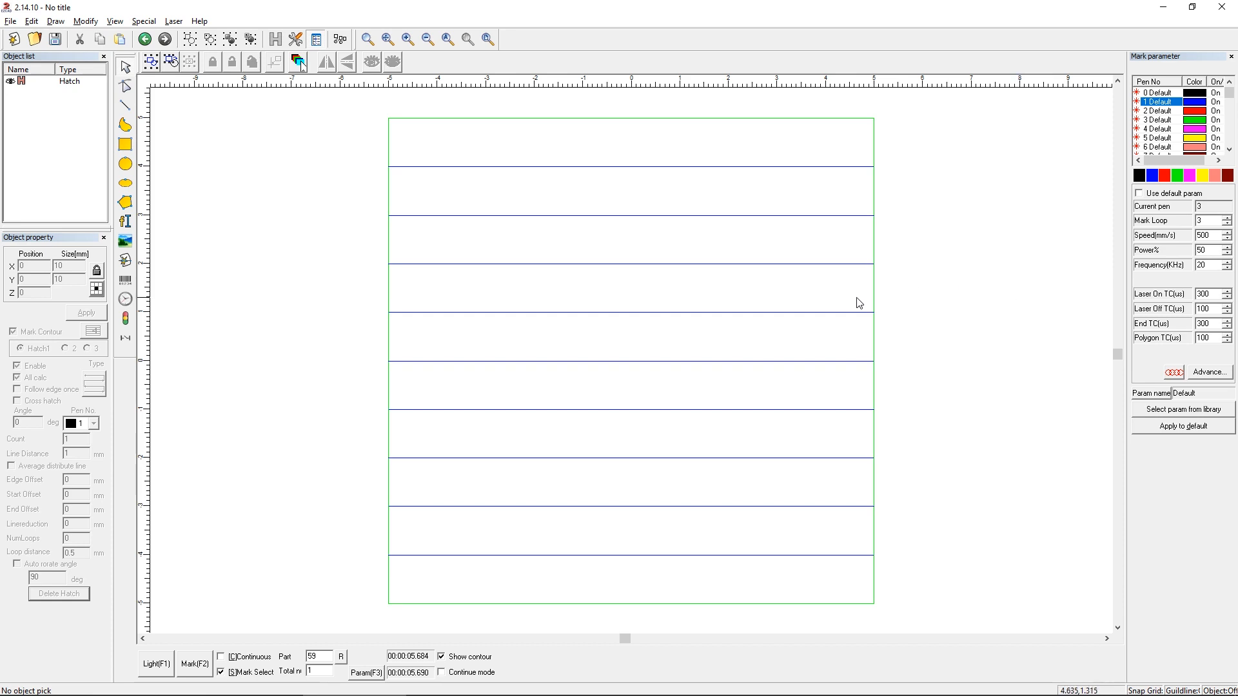
{"action": "left_click_drag", "start_coordinate": [991, 238], "coordinate": [423, 422]}
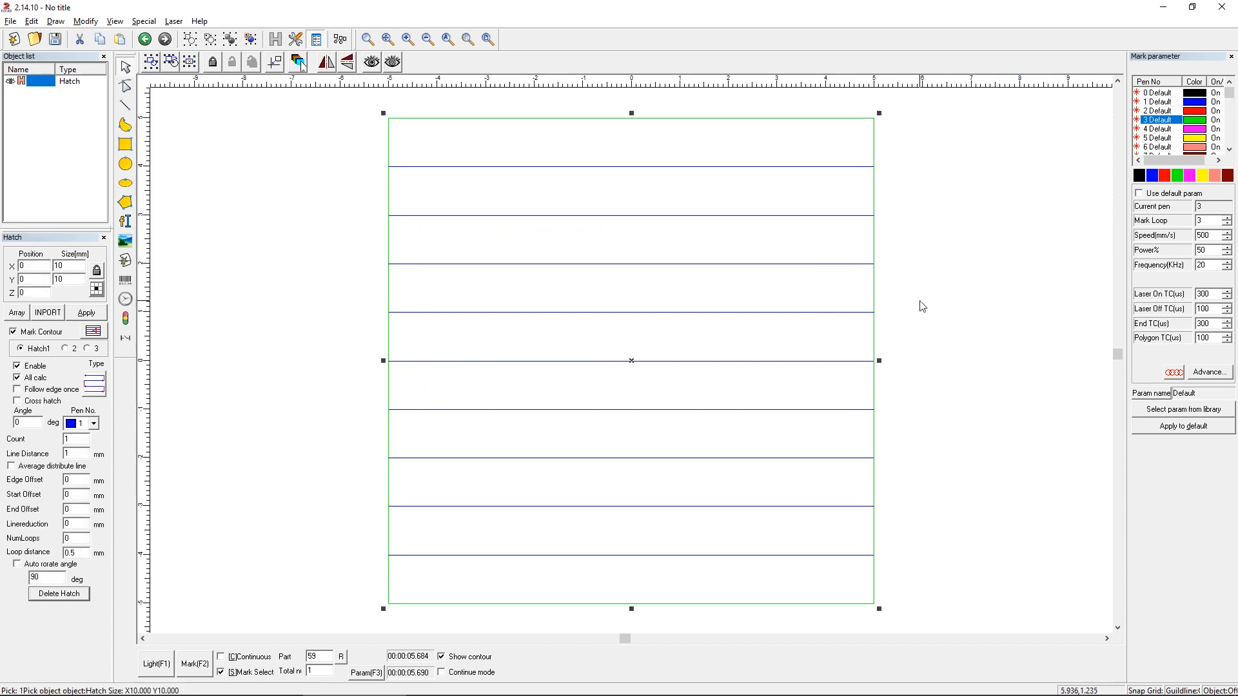
{"action": "left_click", "coordinate": [1156, 102]}
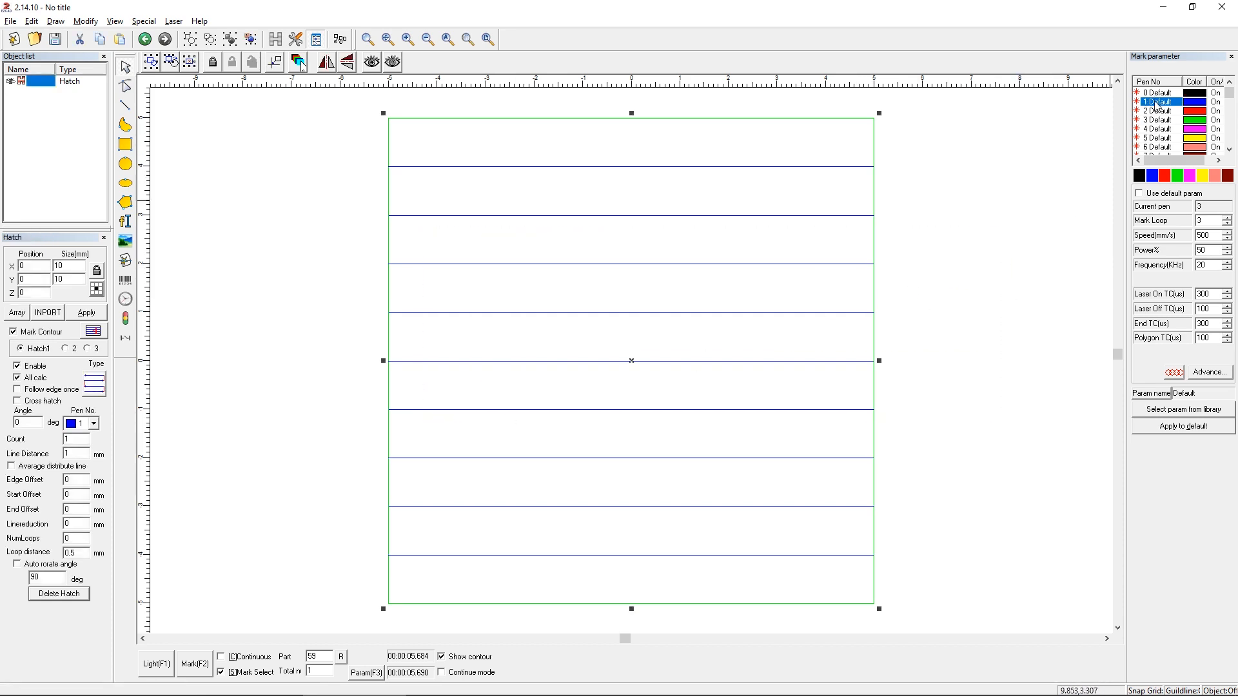
{"action": "left_click", "coordinate": [1096, 148]}
{"action": "left_click", "coordinate": [1153, 103]}
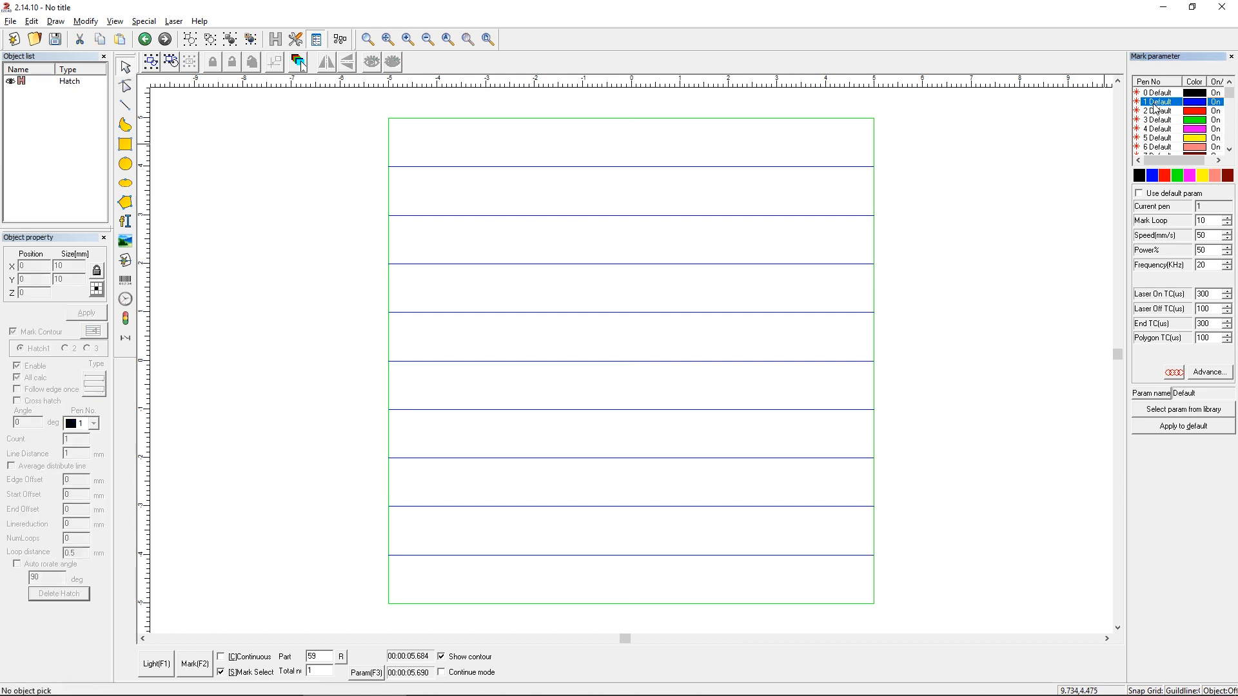
{"action": "left_click", "coordinate": [1153, 119]}
{"action": "left_click", "coordinate": [1156, 103]}
{"action": "left_click_drag", "start_coordinate": [1212, 221], "coordinate": [1186, 218]}
{"action": "left_click", "coordinate": [1062, 238]}
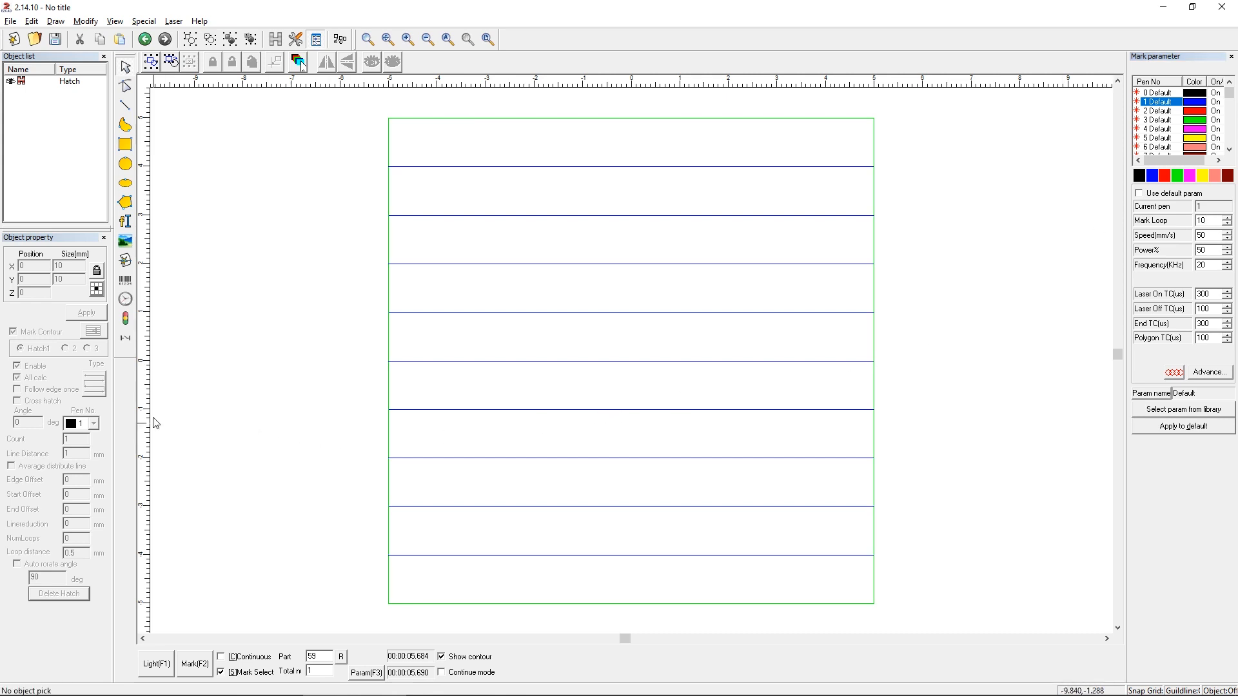
{"action": "left_click_drag", "start_coordinate": [886, 285], "coordinate": [471, 459]}
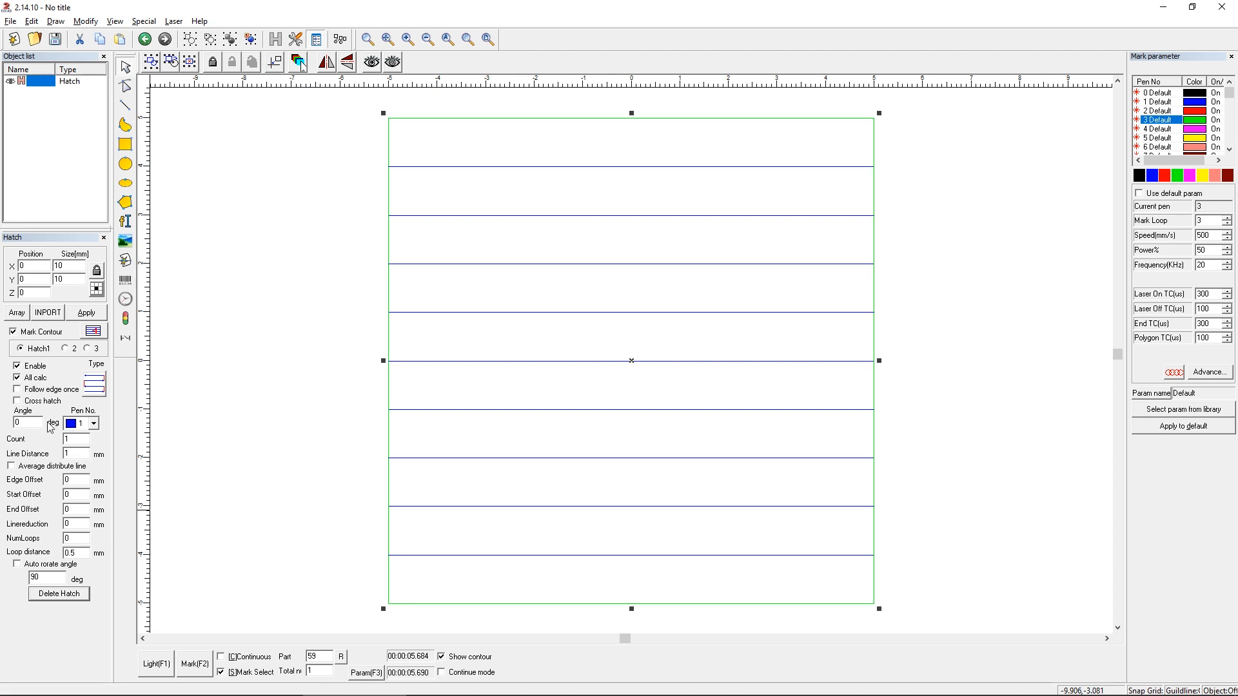
- Set the Mark Loop of pen 1 to 5 and mark the hatched square with the laser
{"action": "left_click", "coordinate": [1036, 182]}
{"action": "left_click", "coordinate": [1154, 102]}
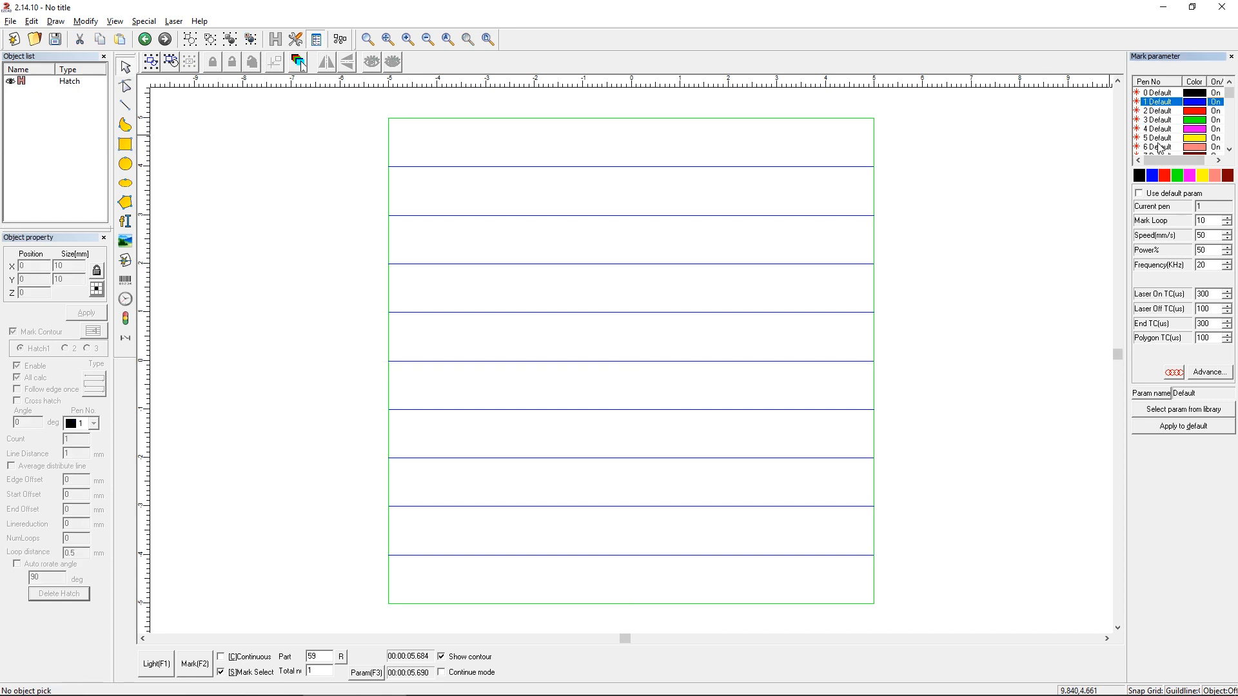
{"action": "double_click", "coordinate": [1205, 223]}
{"action": "type", "text": "5"}
{"action": "left_click_drag", "start_coordinate": [1019, 304], "coordinate": [976, 309]}
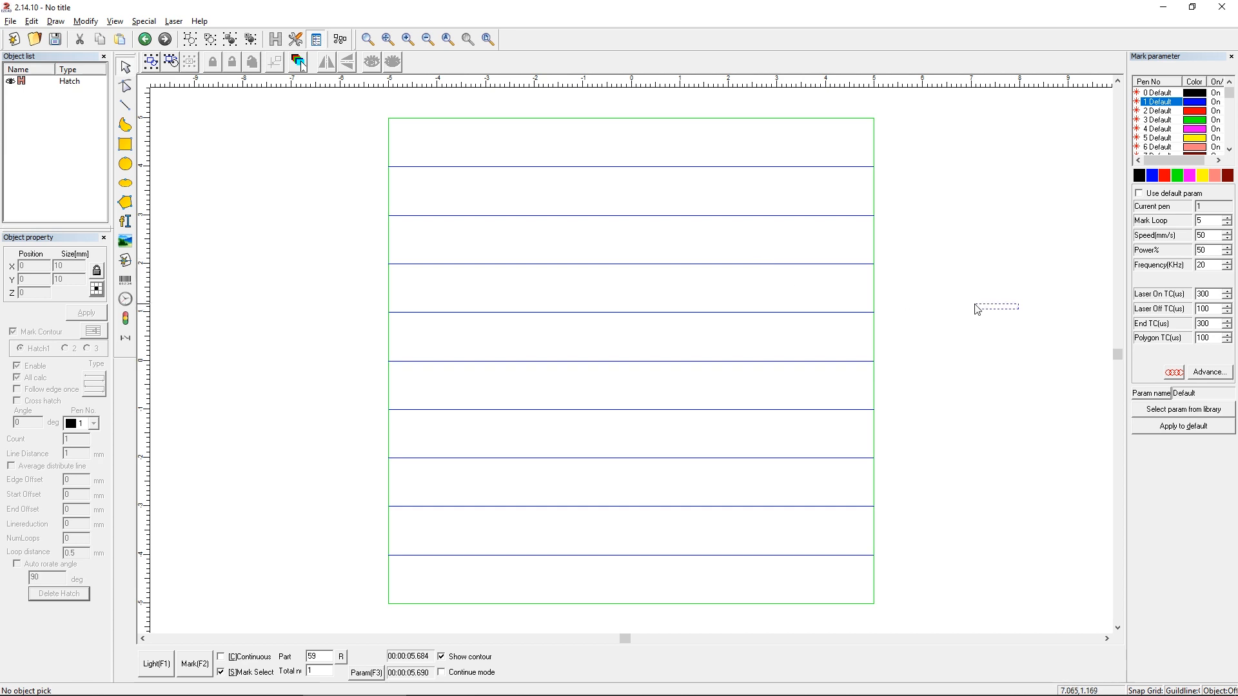
{"action": "left_click", "coordinate": [195, 665]}
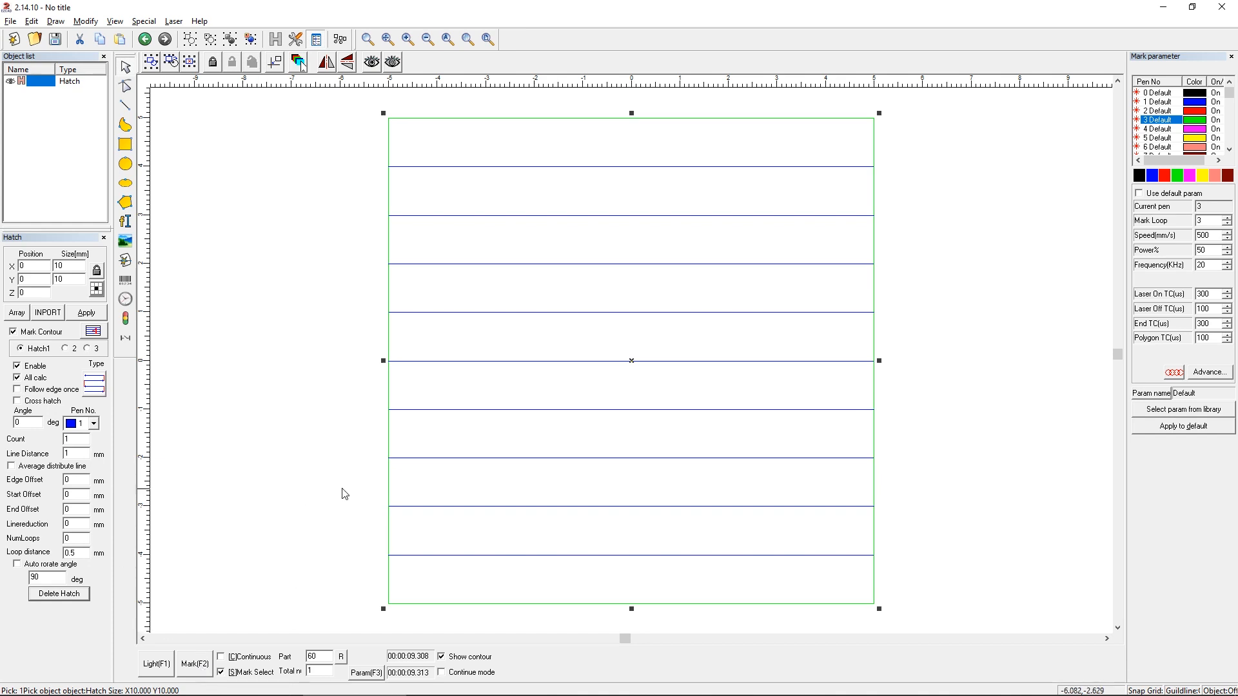
{"action": "left_click", "coordinate": [542, 405]}
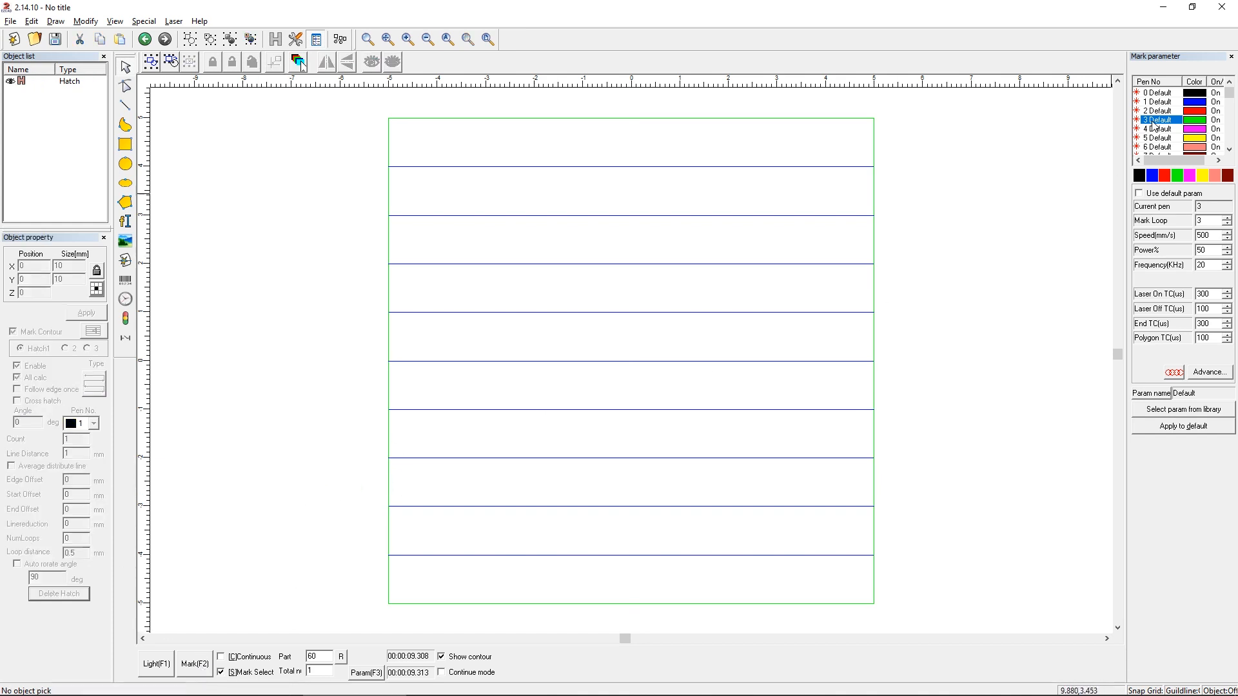
{"action": "left_click", "coordinate": [1159, 101]}
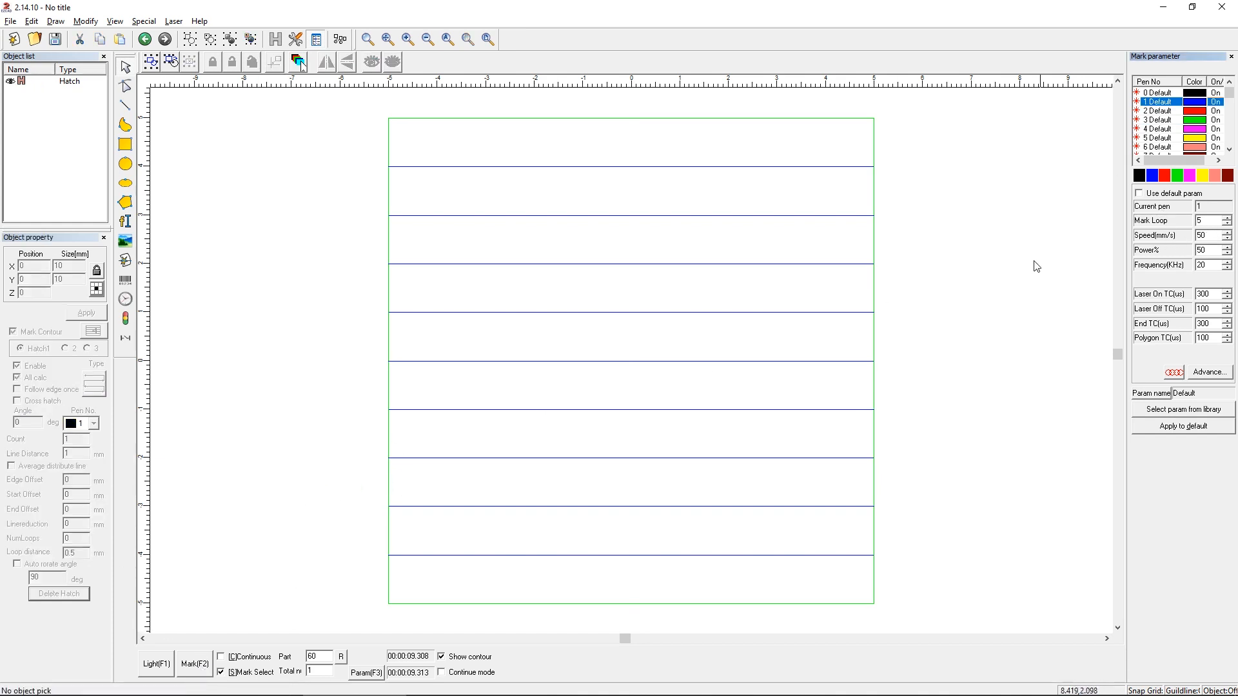
{"action": "left_click_drag", "start_coordinate": [891, 314], "coordinate": [606, 473]}
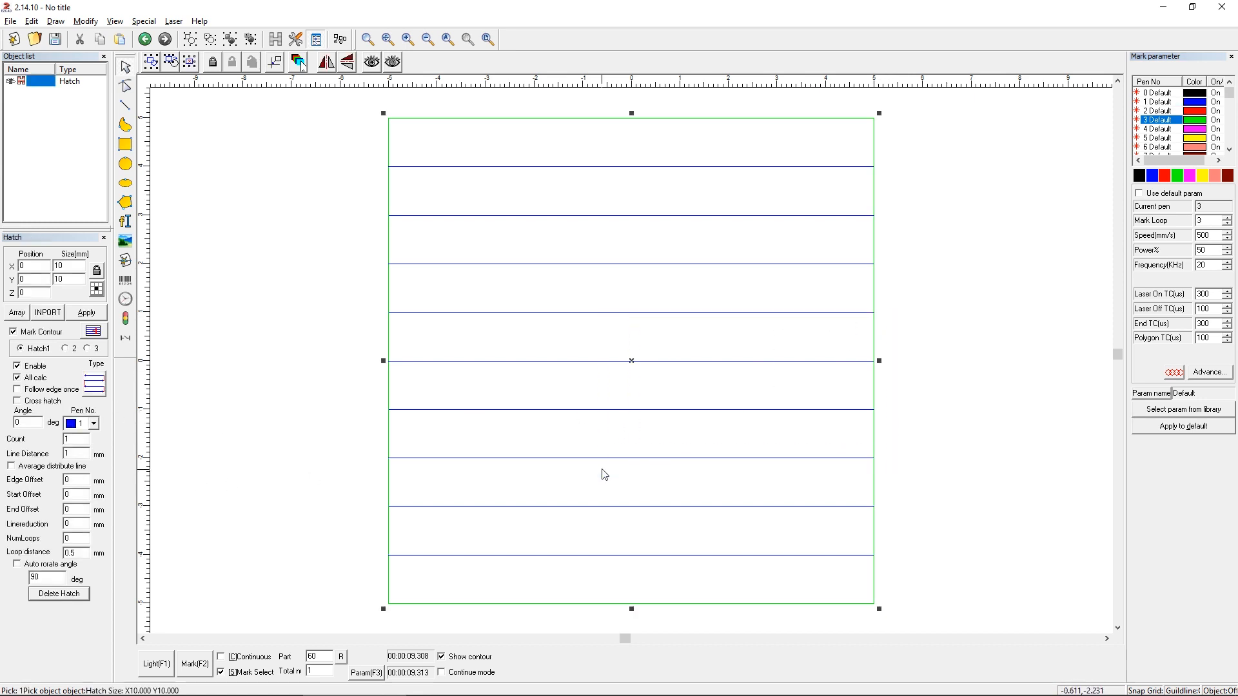
{"action": "double_click", "coordinate": [83, 440]}
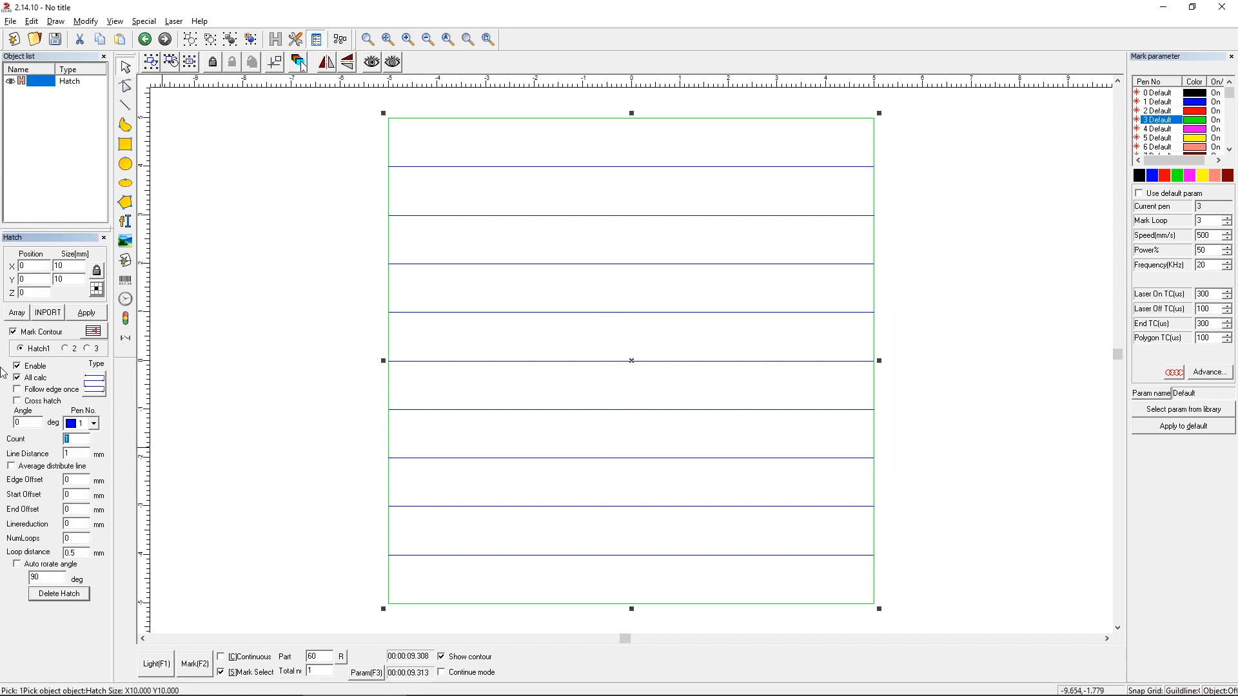
{"action": "type", "text": "2"}
{"action": "left_click", "coordinate": [176, 400]}
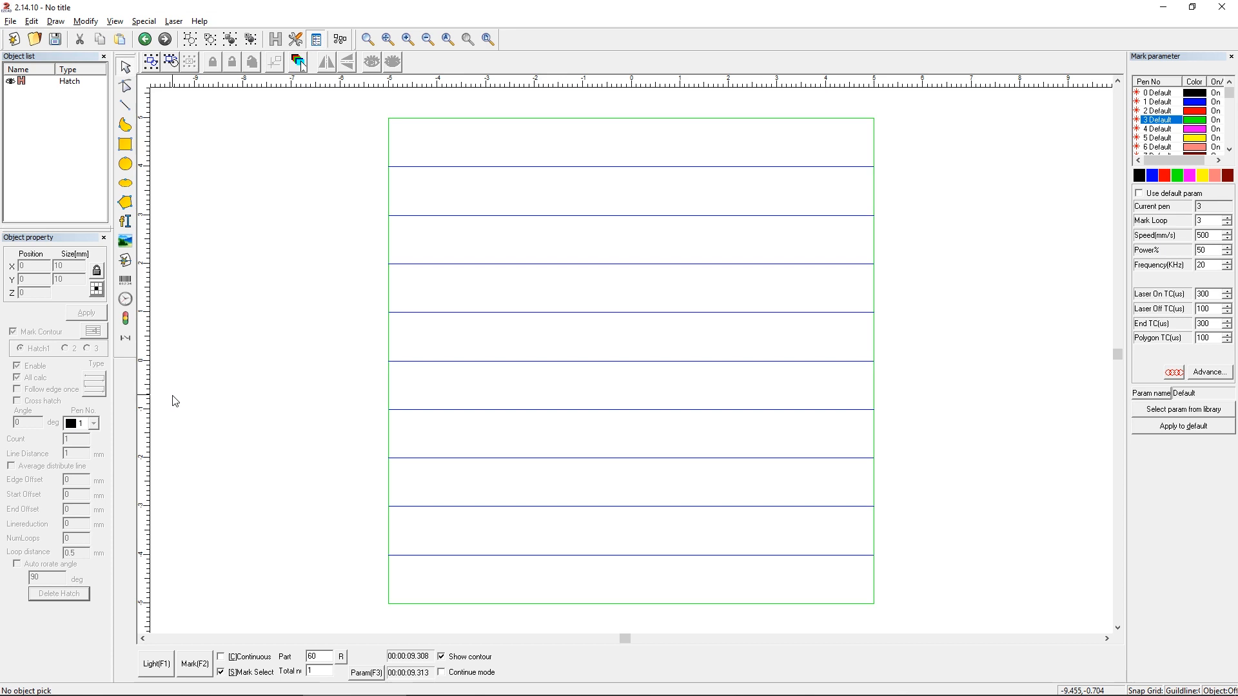
- Set the Count of Hatch1 to 2 for the square, apply it, and review the mark parameters of pen 1
{"action": "left_click_drag", "start_coordinate": [974, 321], "coordinate": [311, 548]}
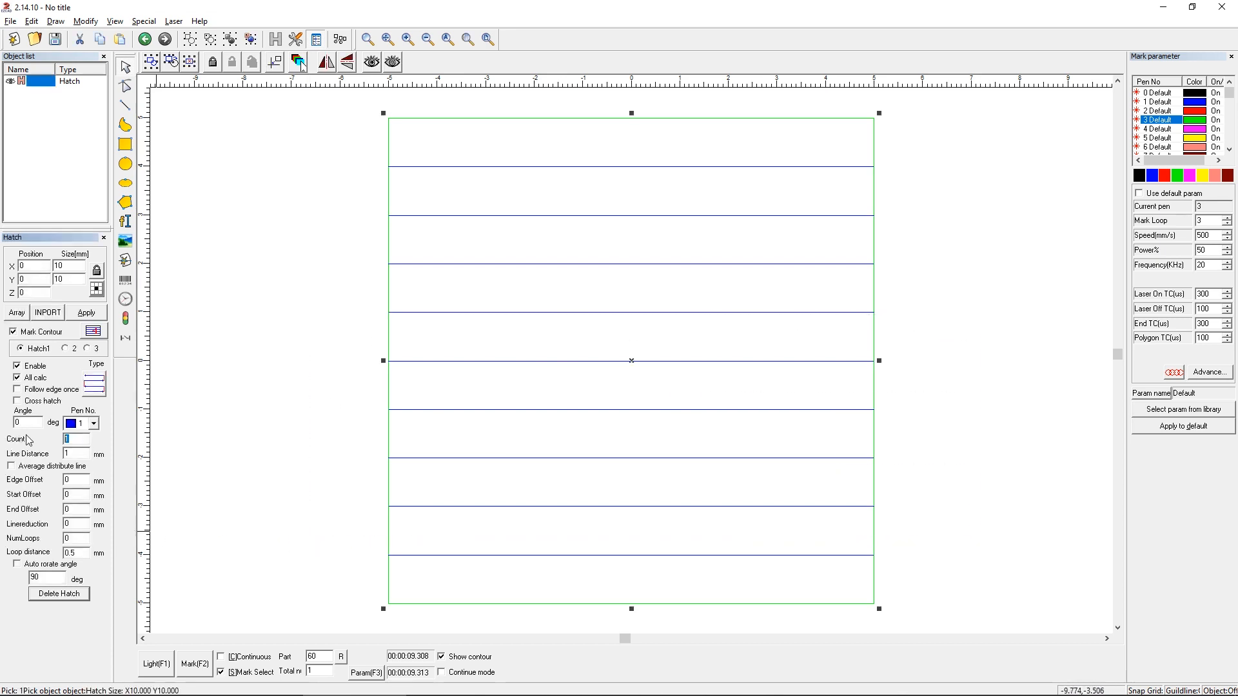
{"action": "type", "text": "2"}
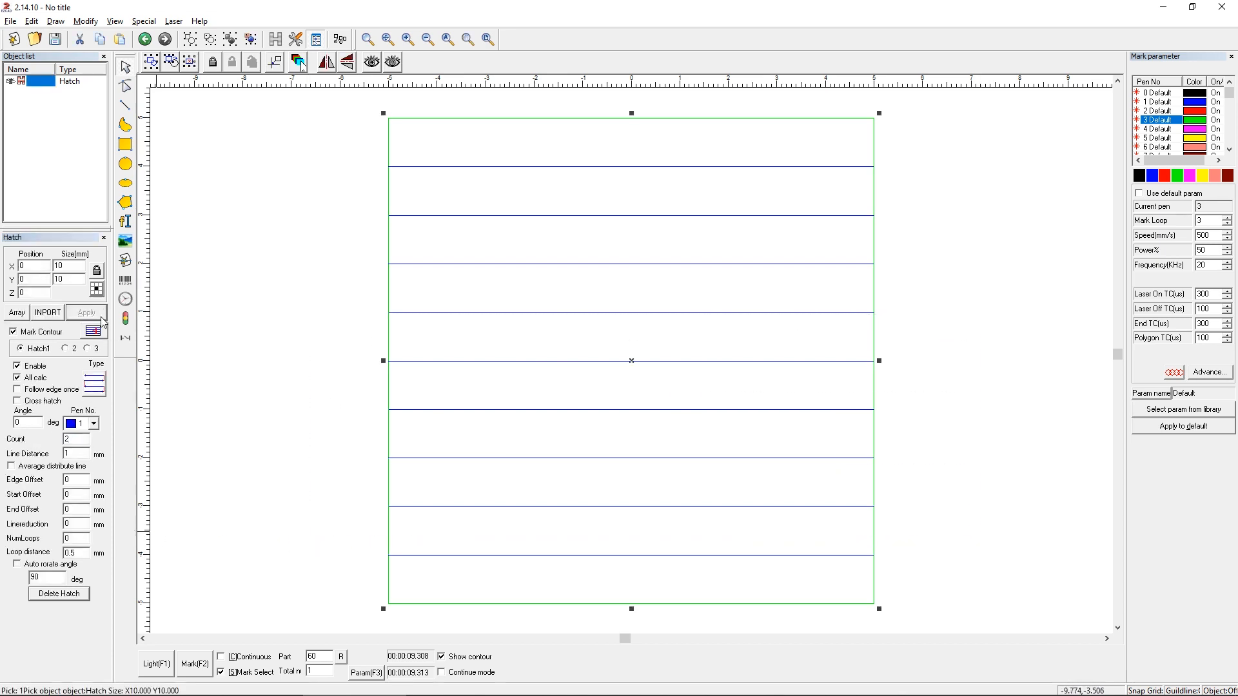
{"action": "left_click_drag", "start_coordinate": [74, 441], "coordinate": [60, 443]}
{"action": "left_click", "coordinate": [71, 441]}
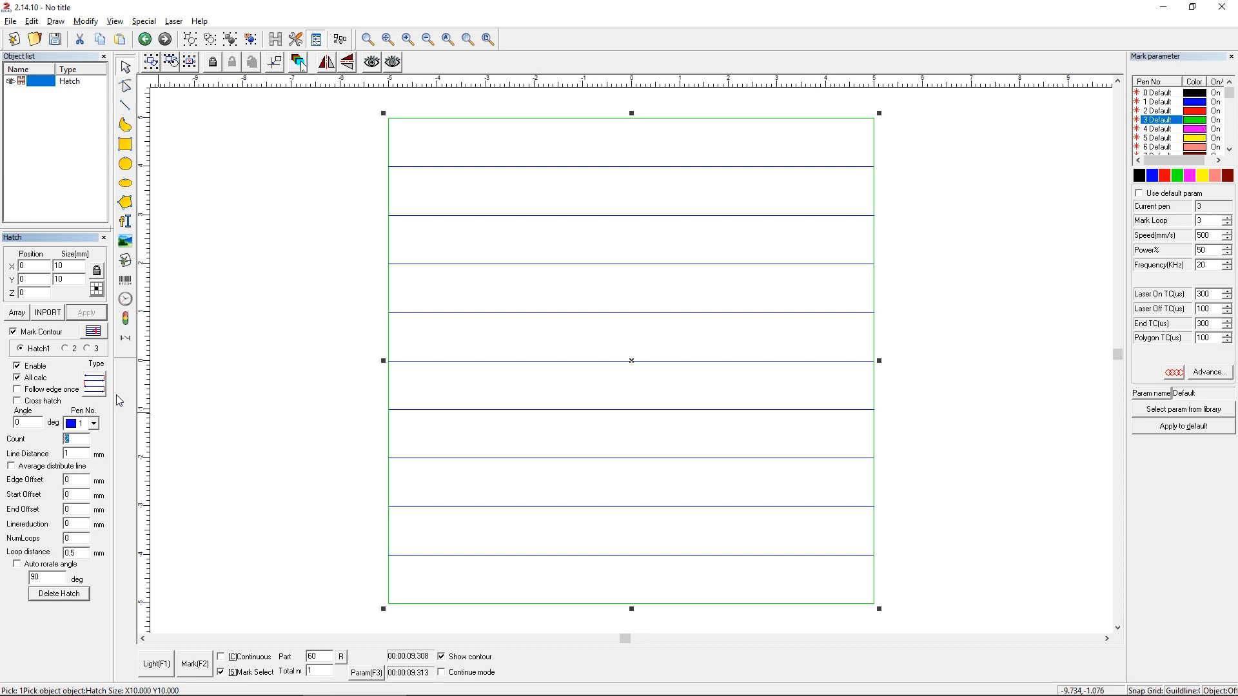
{"action": "type", "text": "2"}
{"action": "left_click", "coordinate": [86, 312]}
{"action": "left_click", "coordinate": [302, 466]}
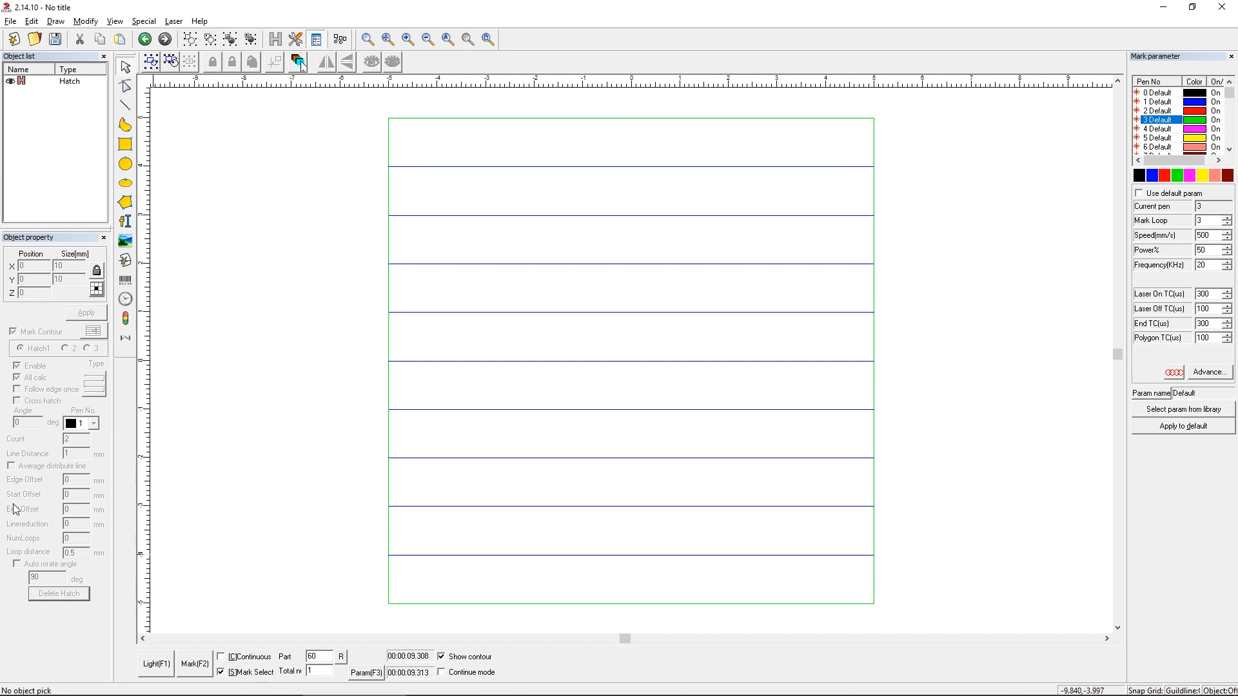
{"action": "left_click", "coordinate": [1158, 102]}
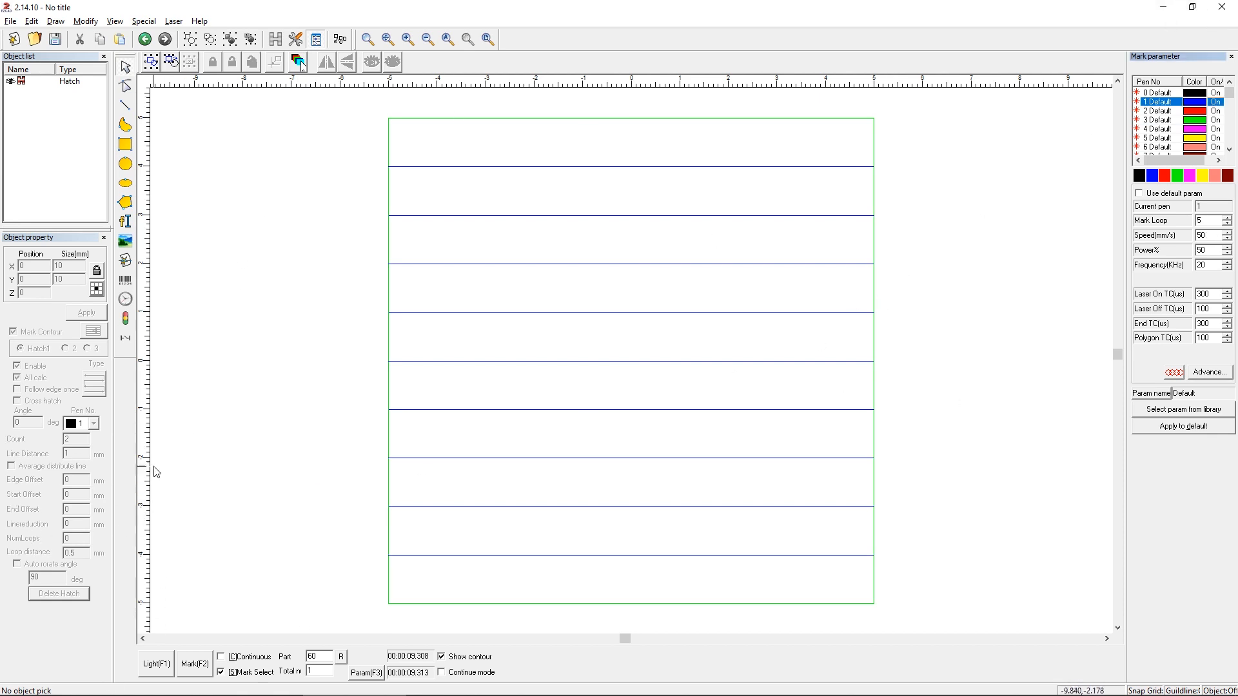
{"action": "left_click_drag", "start_coordinate": [1002, 317], "coordinate": [281, 579]}
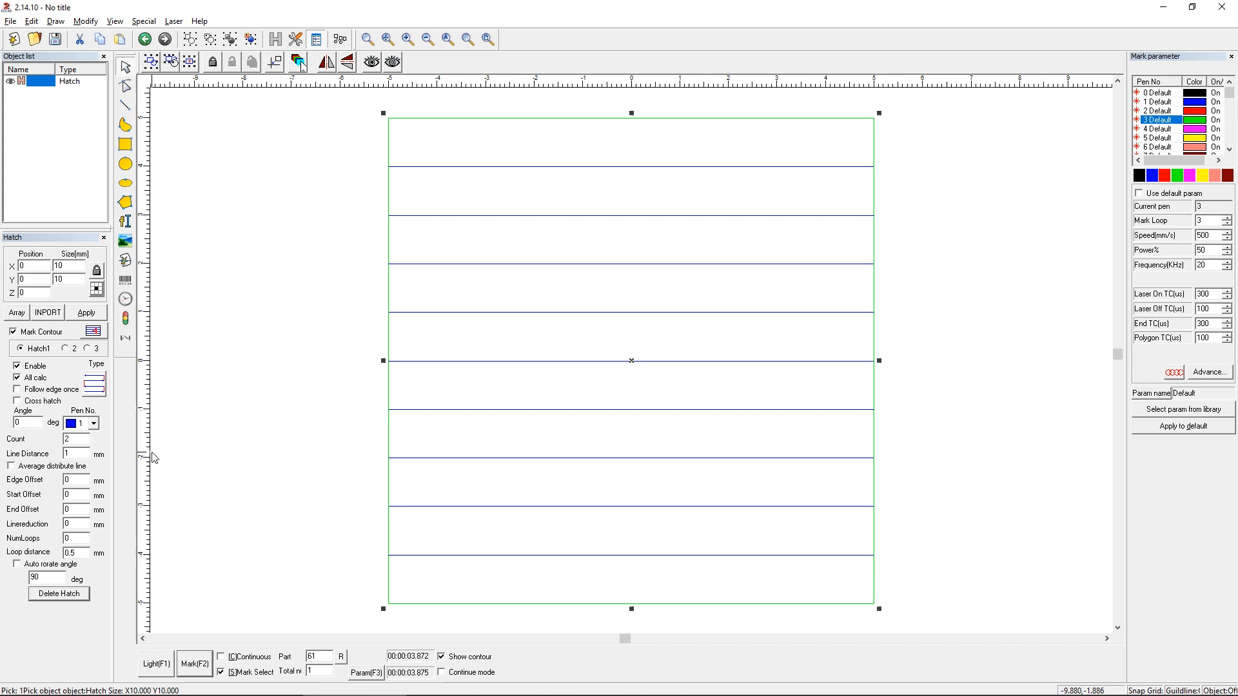
- Set the Line Distance of the square's hatch to 0.005 mm and apply it
{"action": "left_click", "coordinate": [74, 456]}
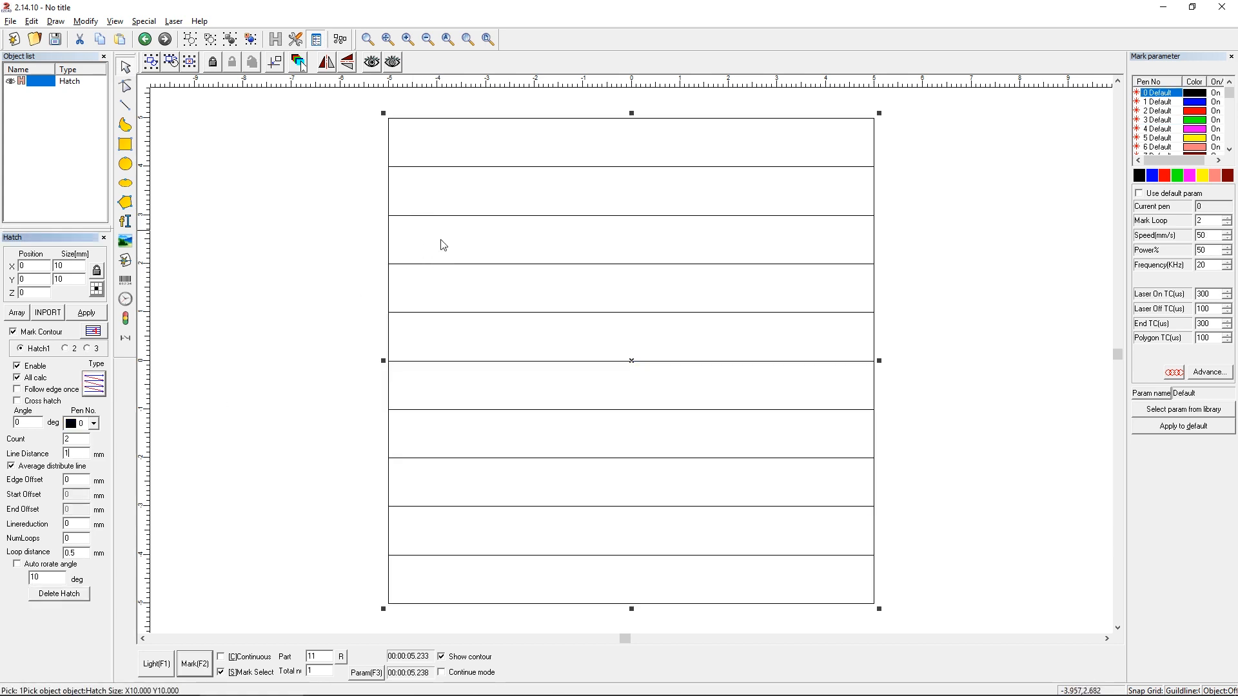
{"action": "left_click_drag", "start_coordinate": [67, 452], "coordinate": [40, 447]}
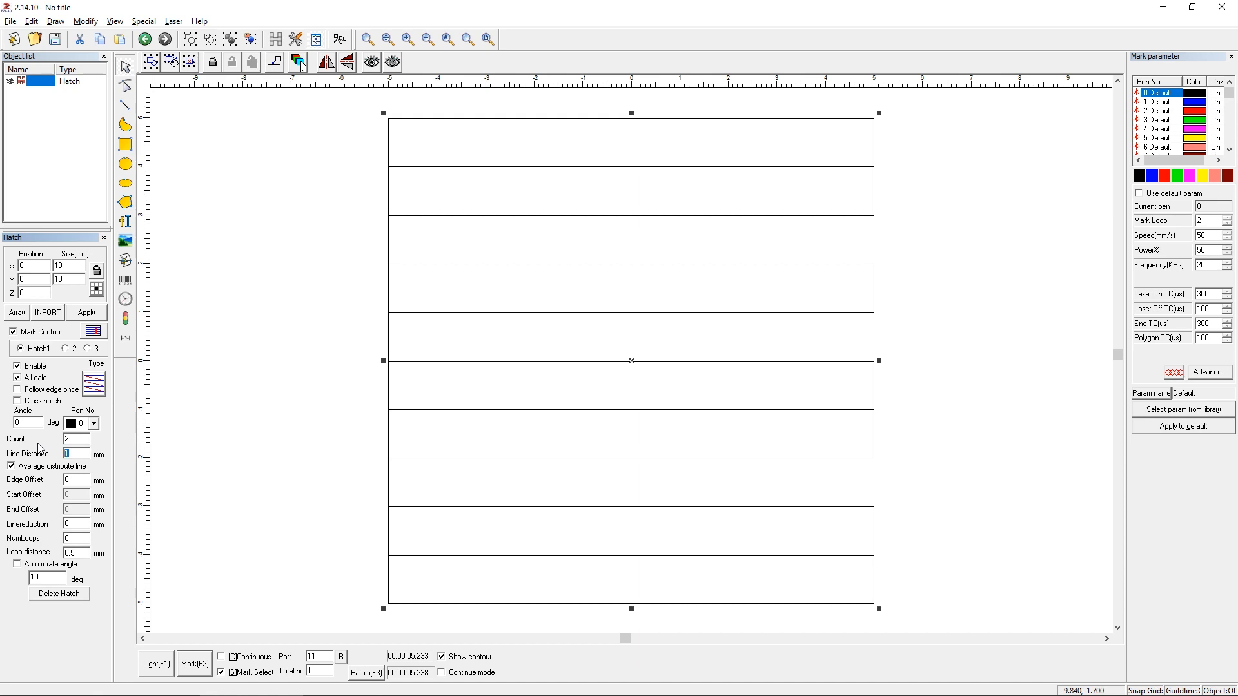
{"action": "type", "text": ".005"}
{"action": "left_click", "coordinate": [89, 315]}
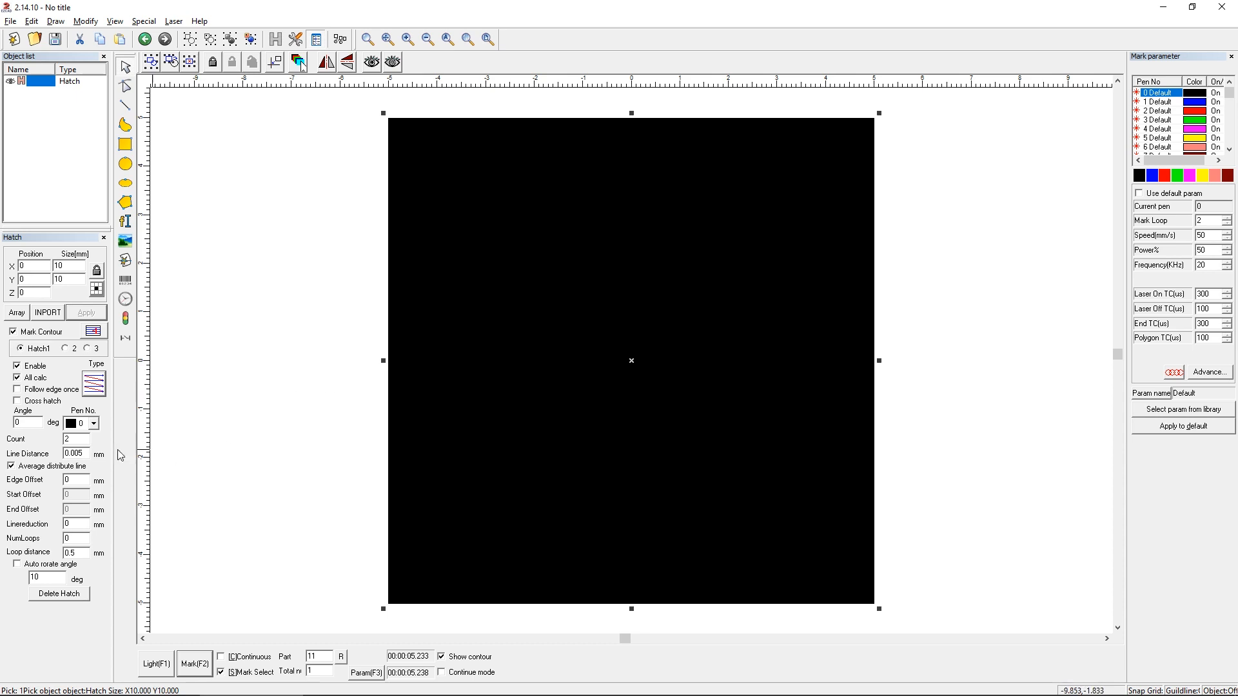
- Return the hatch Line Distance to 1 mm and apply it to the square
{"action": "double_click", "coordinate": [85, 451]}
{"action": "key", "text": "BackSpace"}
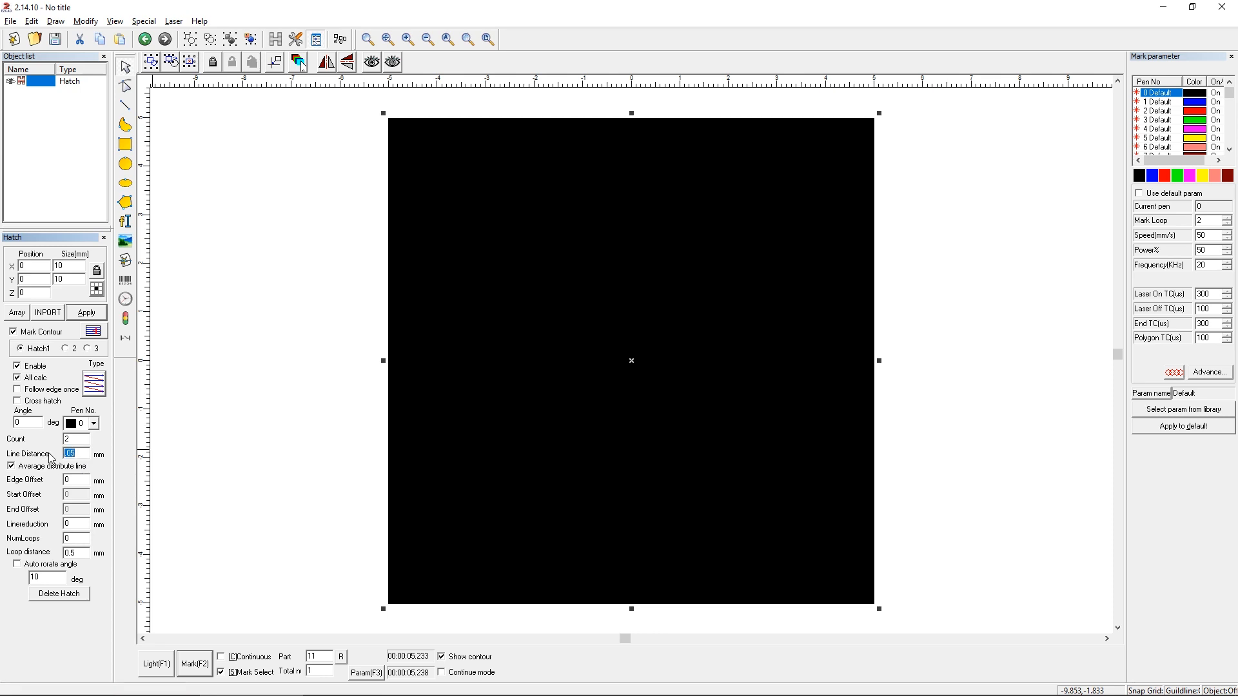
{"action": "type", "text": "1"}
{"action": "left_click", "coordinate": [86, 312]}
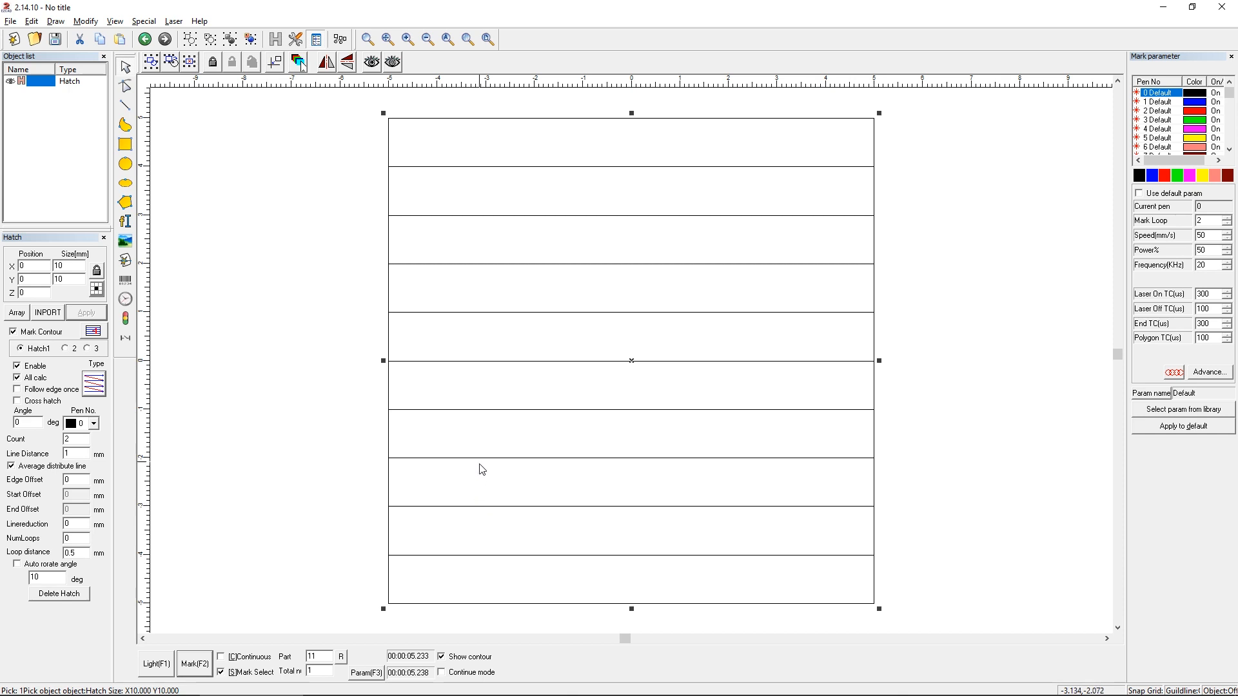
- Turn off Average distribute line for the square's hatch, set the Line Distance to 1.3 mm, and apply
{"action": "left_click", "coordinate": [61, 468]}
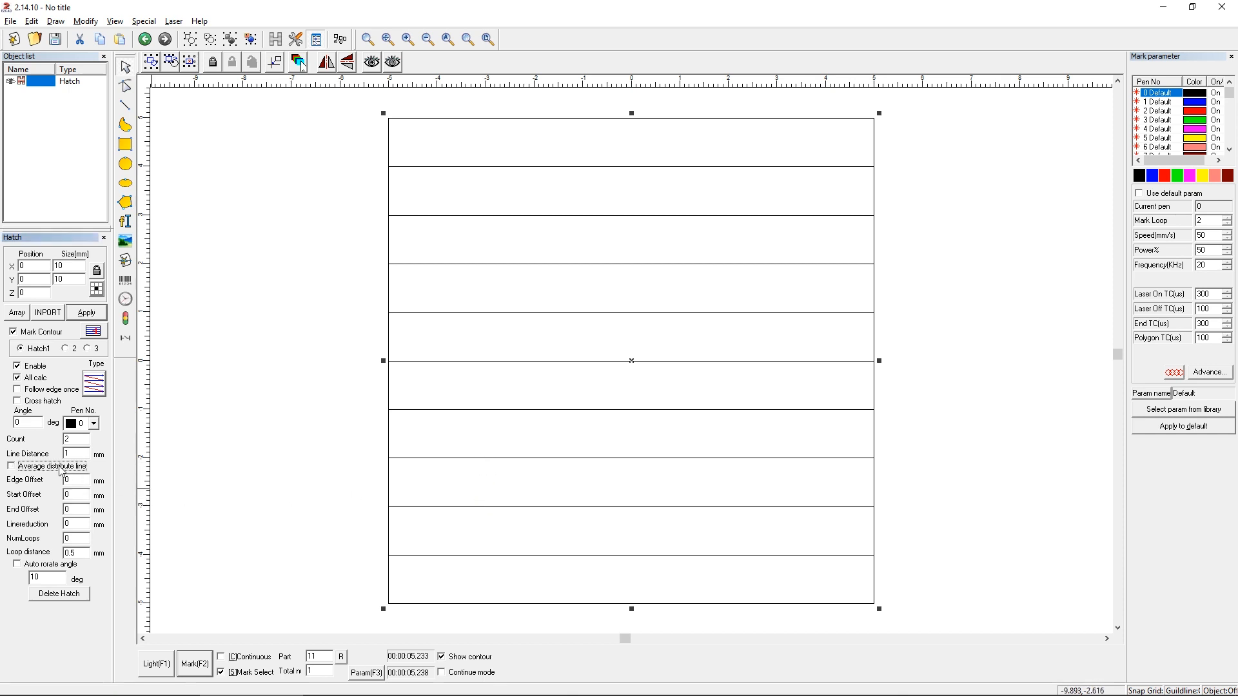
{"action": "left_click", "coordinate": [74, 453]}
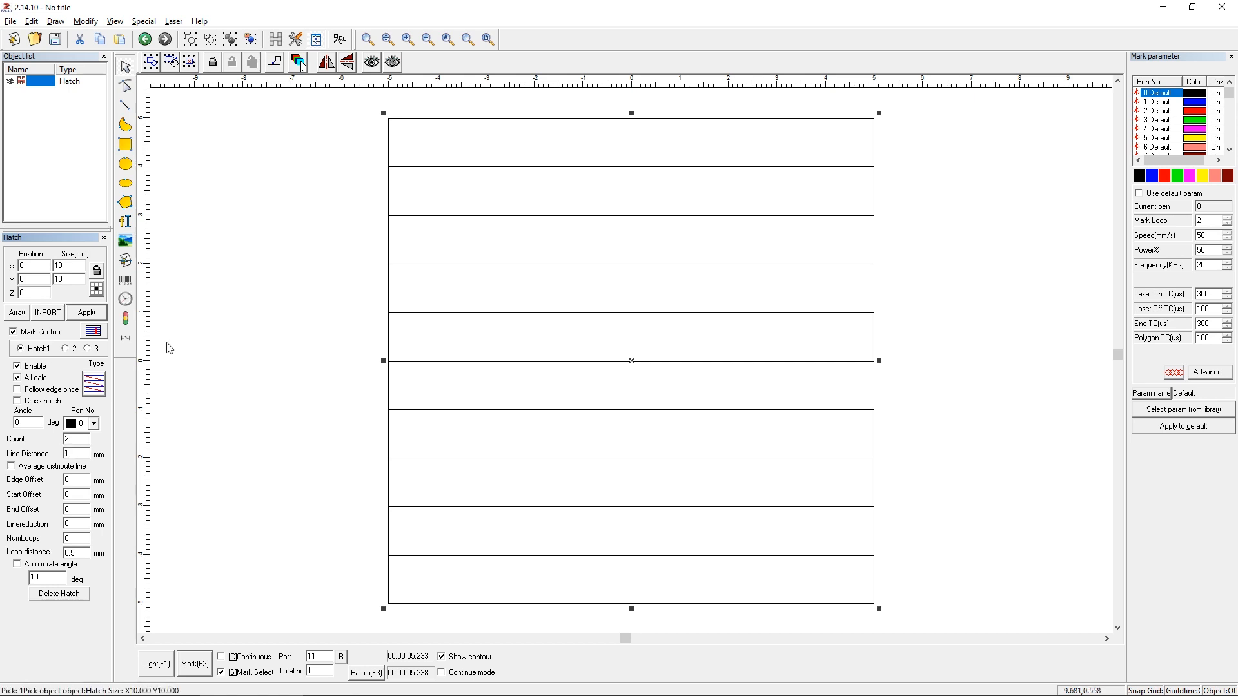
{"action": "left_click_drag", "start_coordinate": [76, 453], "coordinate": [21, 451]}
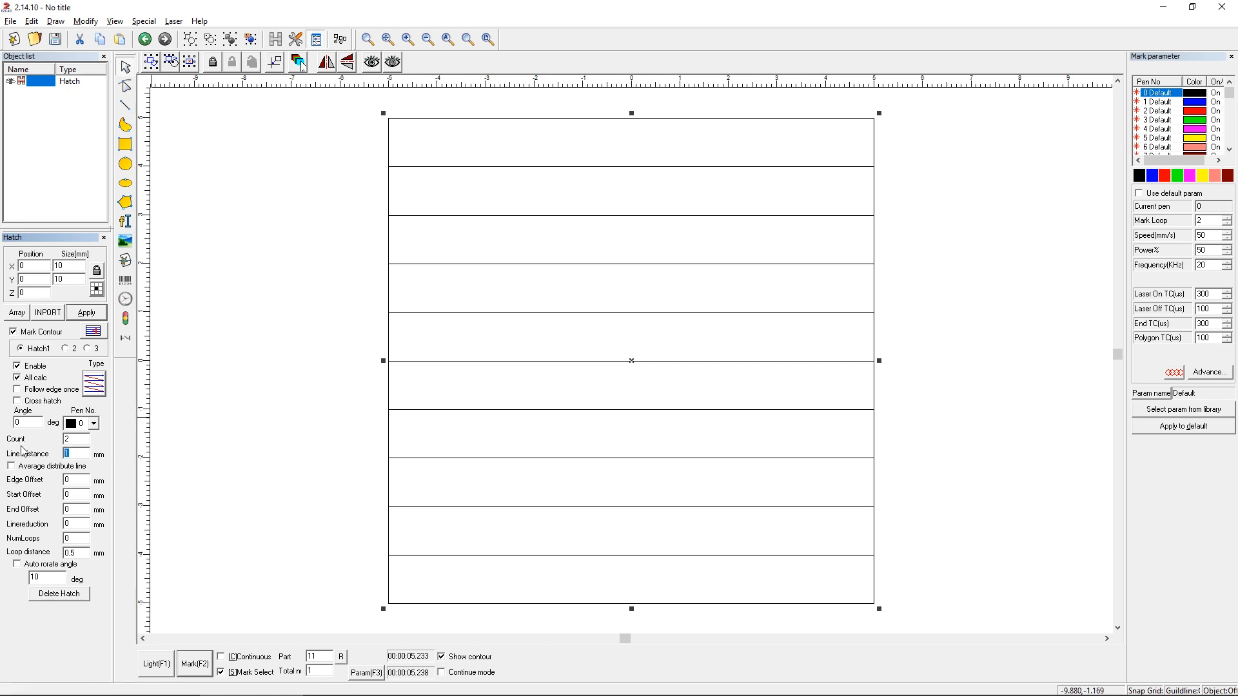
{"action": "type", "text": "1.3"}
{"action": "left_click", "coordinate": [87, 312]}
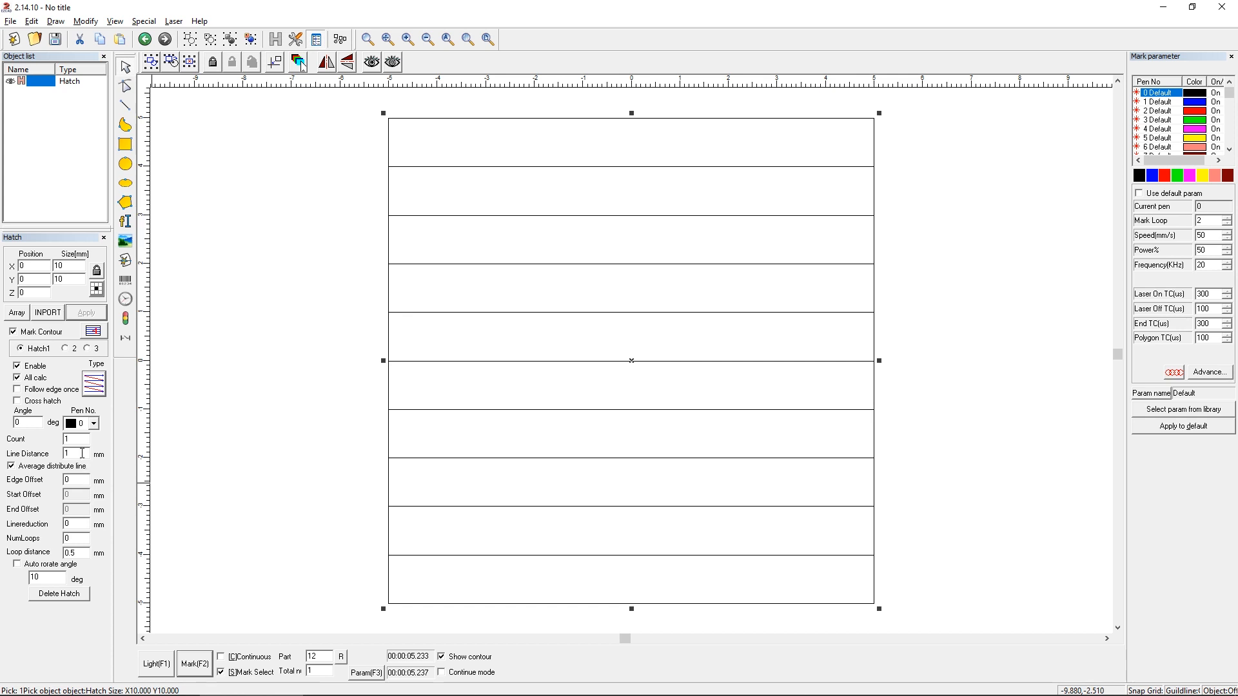
- Set the hatch Line Distance to 0.05 mm and apply it to the square
{"action": "left_click_drag", "start_coordinate": [82, 453], "coordinate": [47, 451]}
{"action": "type", "text": ".05"}
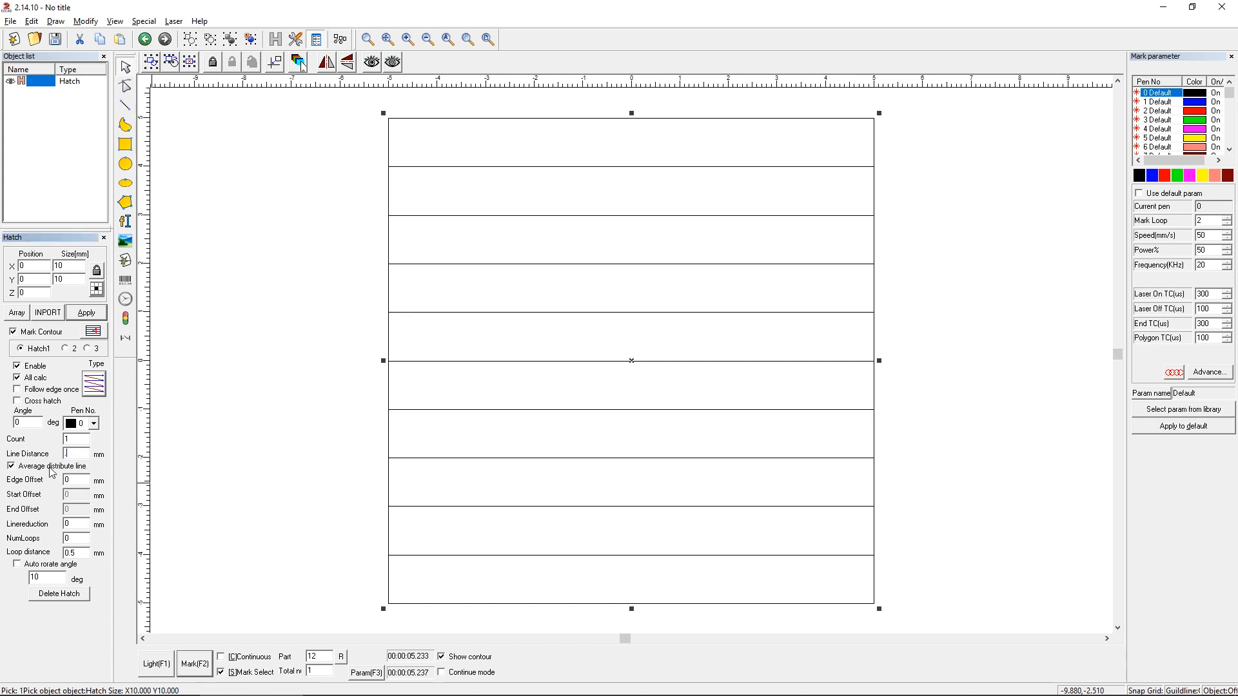
{"action": "left_click", "coordinate": [87, 315]}
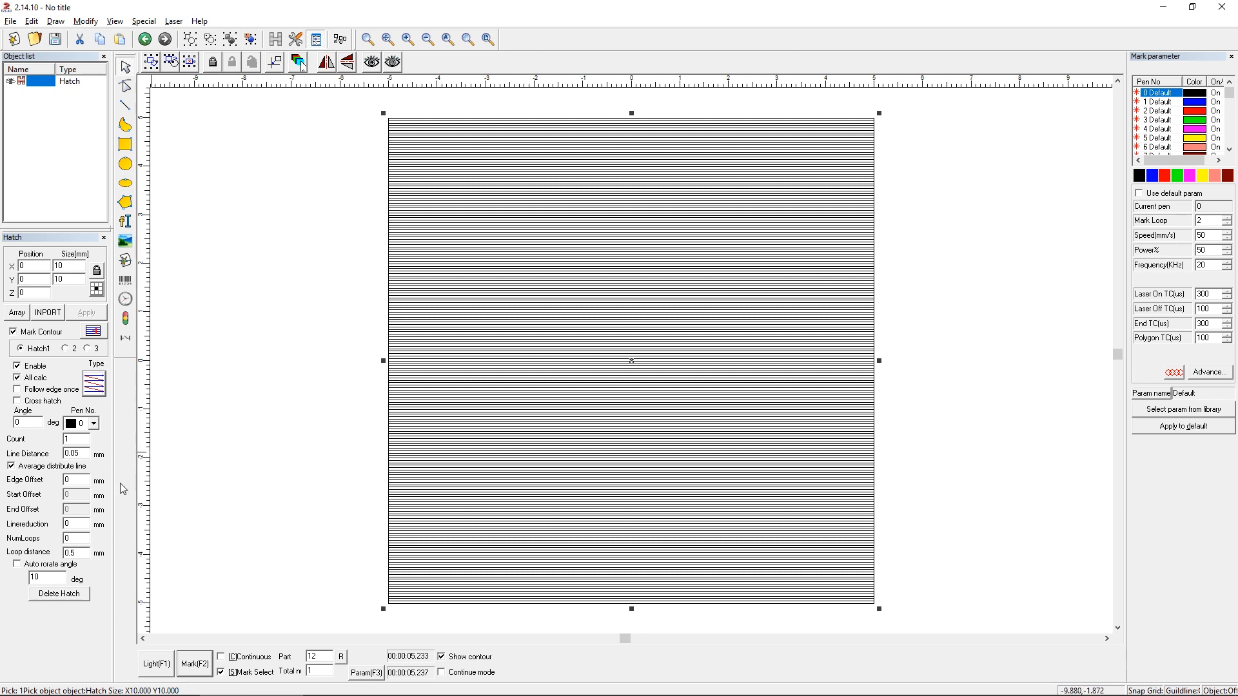
- Turn off Average distribute line, set the hatch Edge Offset to 1 mm, and apply both to the square
{"action": "left_click", "coordinate": [60, 466]}
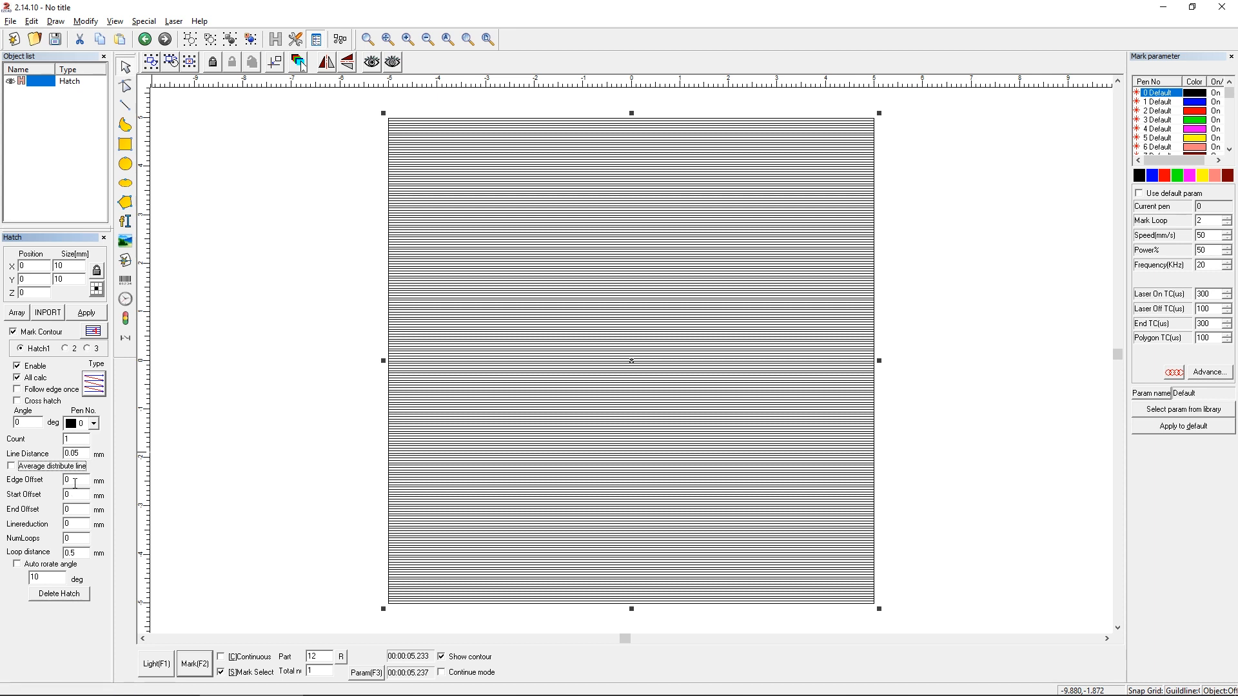
{"action": "left_click", "coordinate": [72, 480]}
{"action": "type", "text": "1"}
{"action": "left_click", "coordinate": [93, 316]}
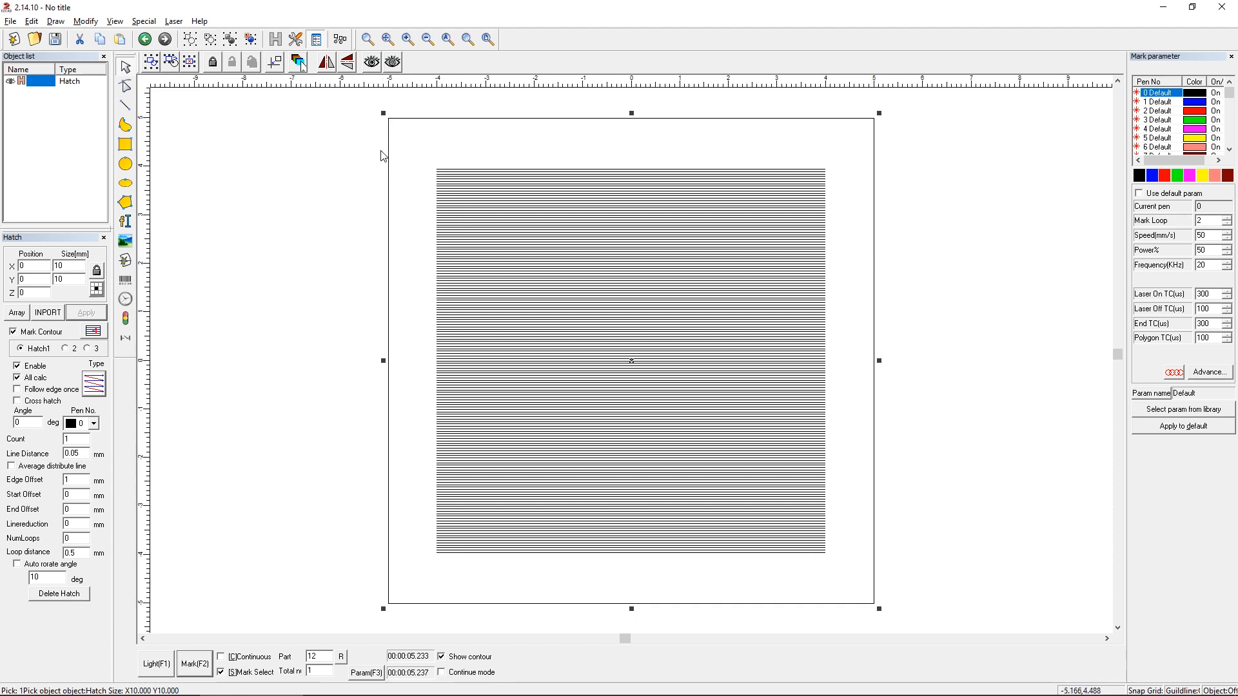
- Return the hatch Edge Offset to 0 mm and apply it to the square
{"action": "double_click", "coordinate": [77, 477]}
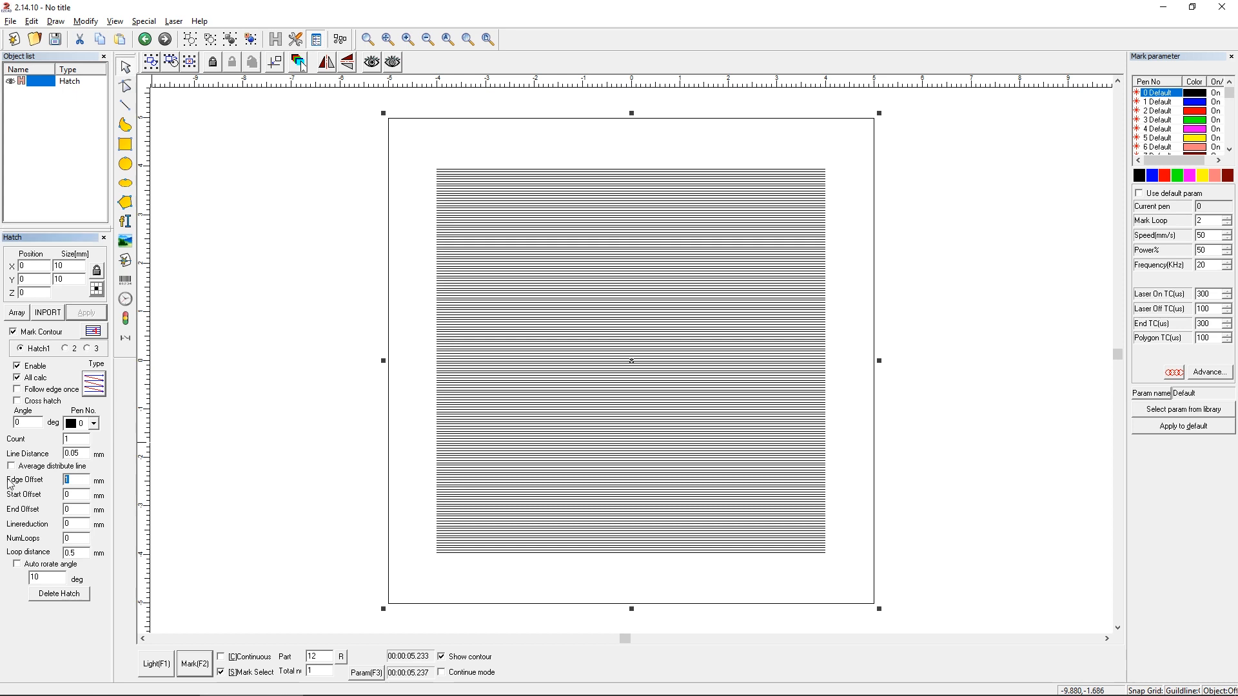
{"action": "type", "text": "0"}
{"action": "left_click", "coordinate": [71, 316]}
- Set the hatch Start Offset to 1 mm and apply it to the square
{"action": "double_click", "coordinate": [76, 498]}
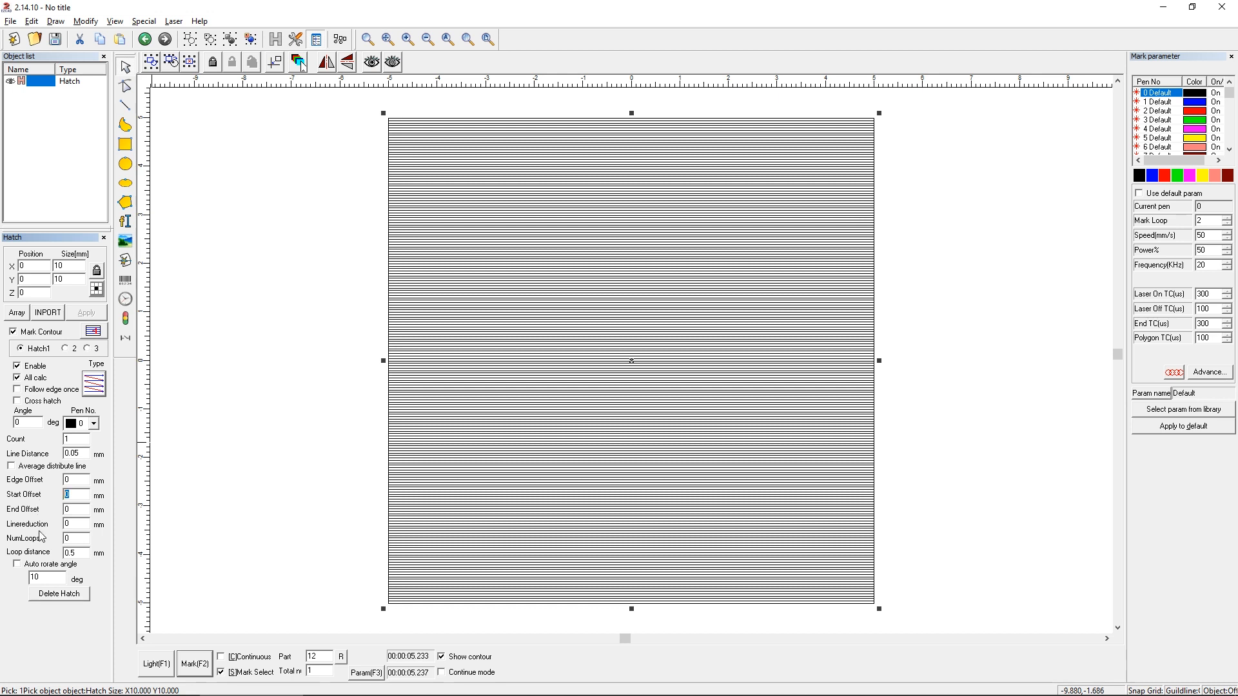
{"action": "type", "text": "1"}
{"action": "left_click", "coordinate": [87, 313]}
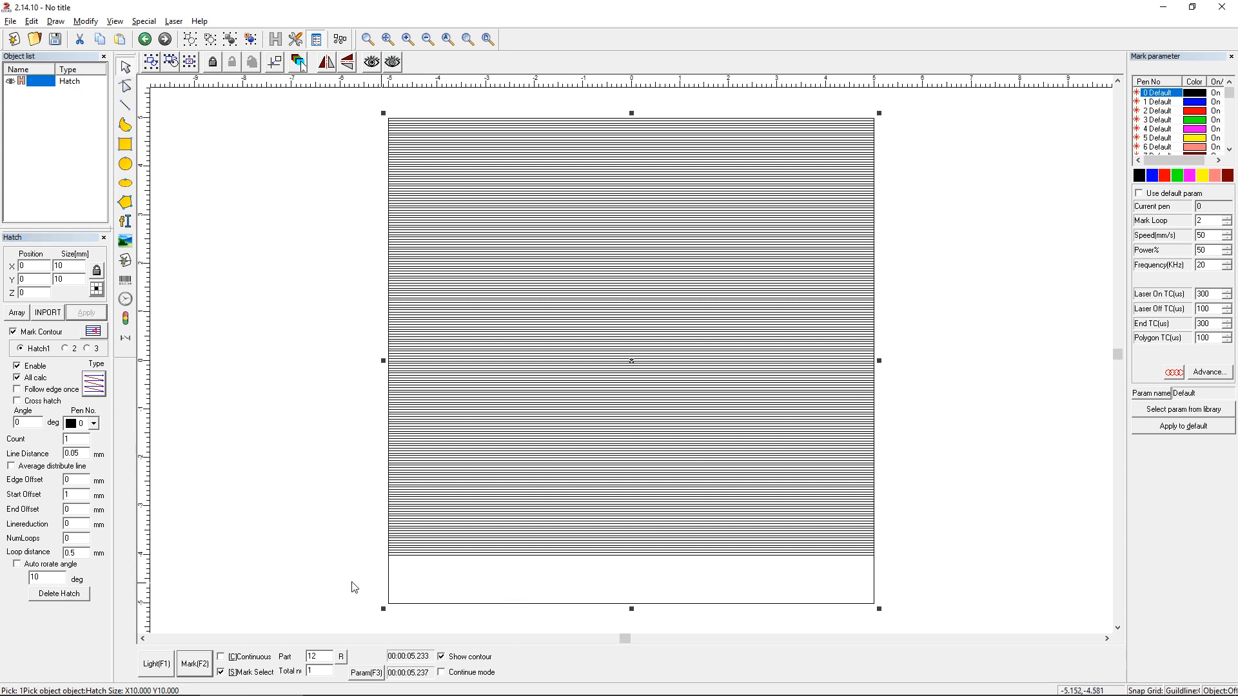
- Return the hatch Start Offset to 0 mm and apply it to the square
{"action": "left_click_drag", "start_coordinate": [78, 496], "coordinate": [48, 494]}
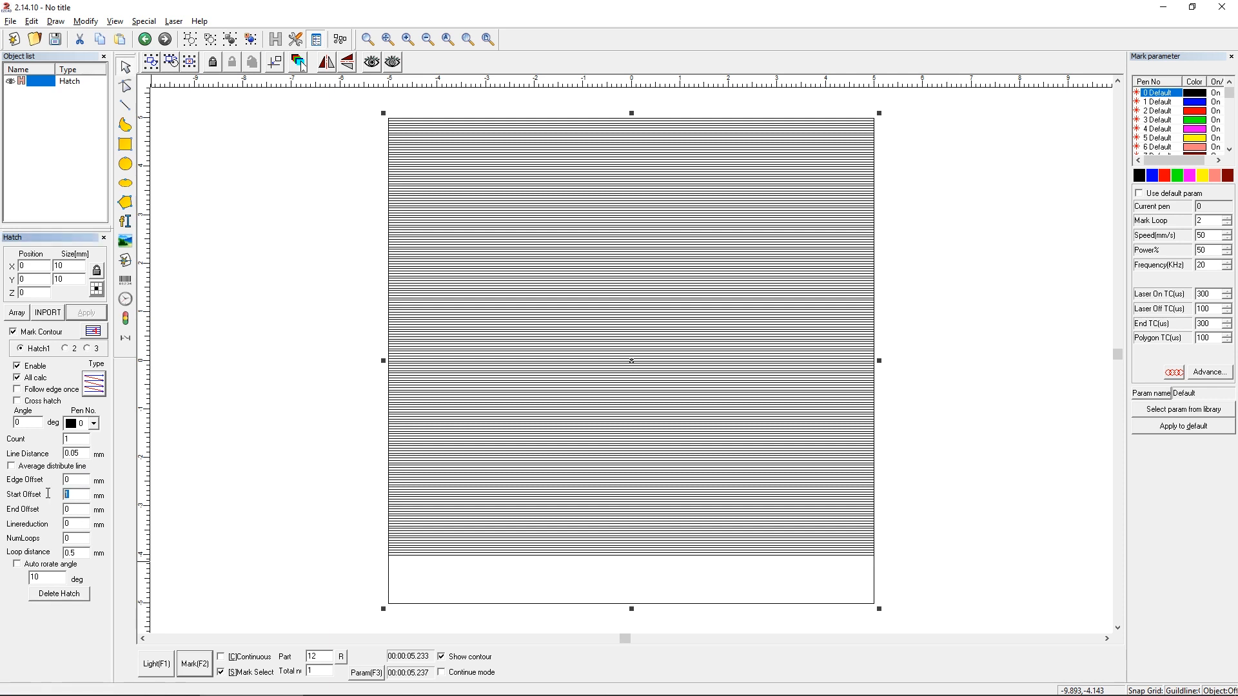
{"action": "type", "text": "0"}
{"action": "left_click", "coordinate": [89, 313]}
- Set the hatch End Offset to 1 mm and apply it to the square
{"action": "left_click_drag", "start_coordinate": [76, 510], "coordinate": [7, 508]}
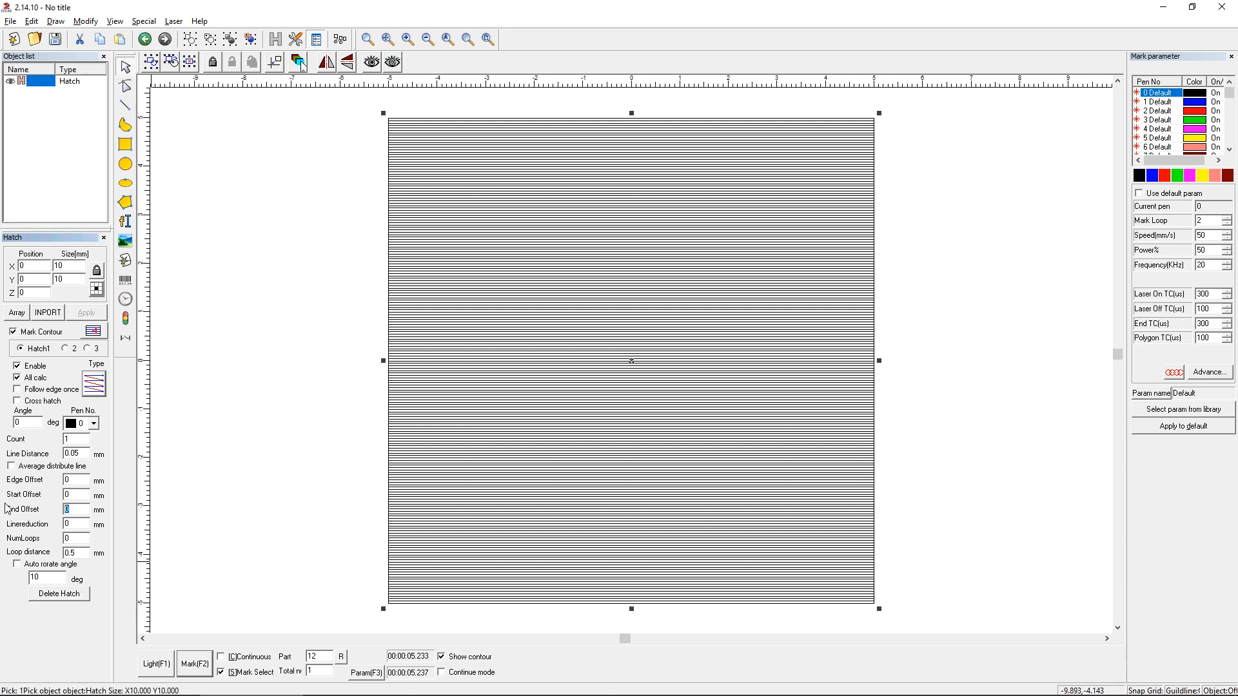
{"action": "type", "text": "1"}
{"action": "left_click", "coordinate": [85, 315]}
- Extend the hatch lines 1 mm beyond the square's sides with Linereduction, return it to 0 mm, apply, and deselect the square
{"action": "type", "text": "1"}
{"action": "left_click", "coordinate": [87, 314]}
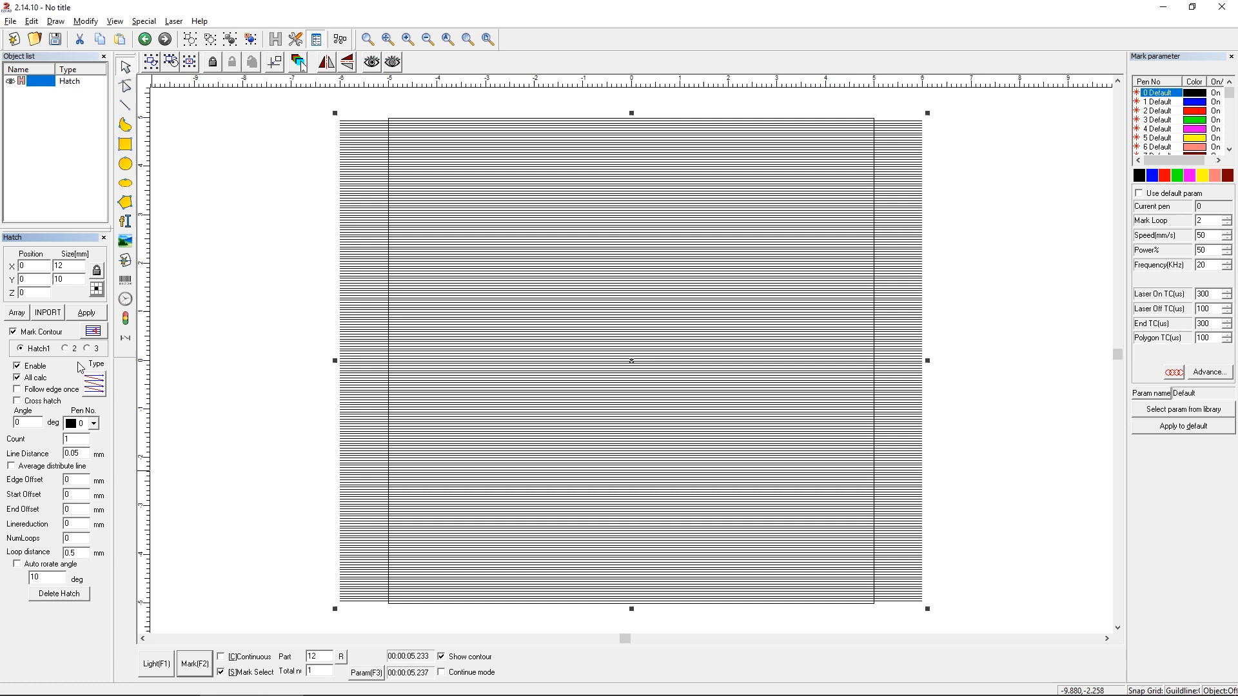
{"action": "left_click", "coordinate": [86, 314]}
{"action": "left_click", "coordinate": [77, 537]}
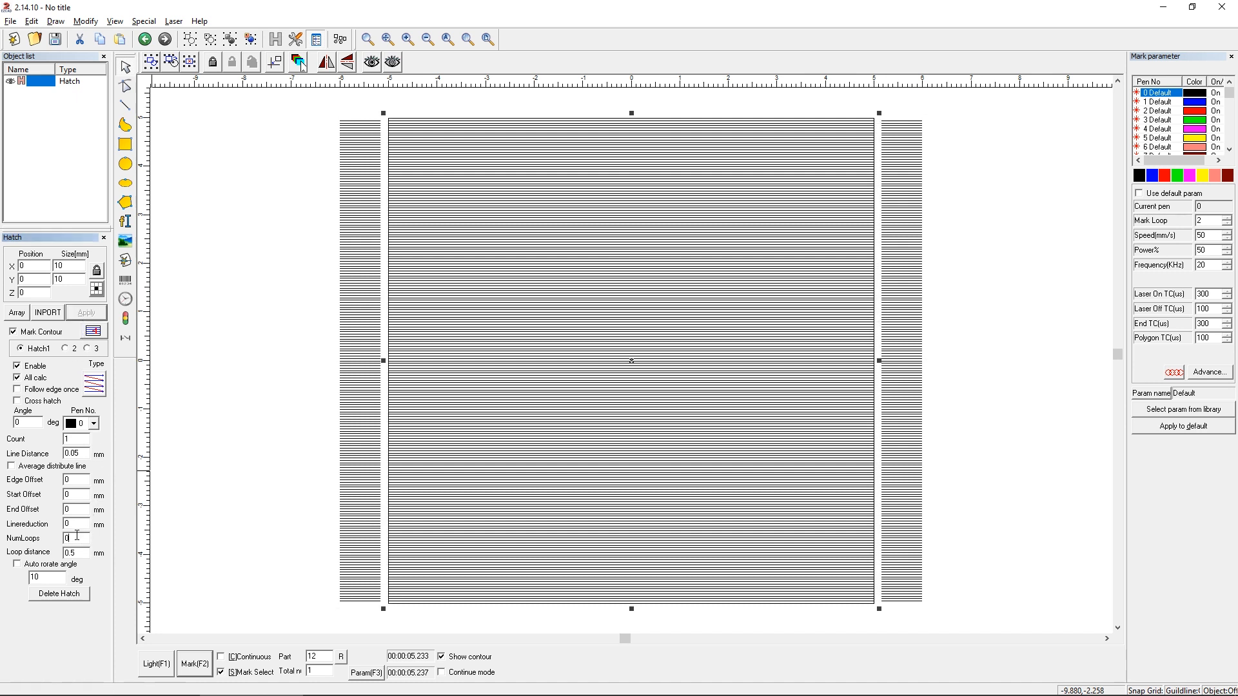
{"action": "left_click", "coordinate": [188, 409]}
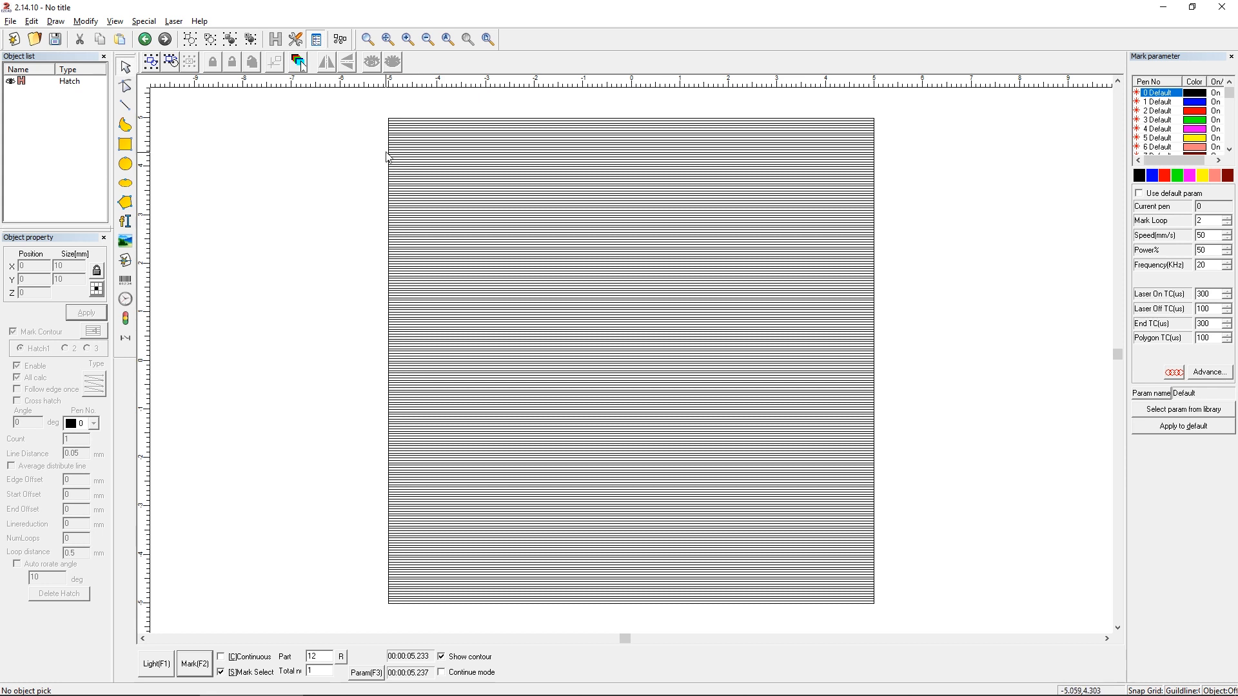
- Reselect the hatched square and cycle the hatch Type through its options back to the zigzag pattern
{"action": "left_click", "coordinate": [405, 403]}
{"action": "left_click", "coordinate": [100, 387]}
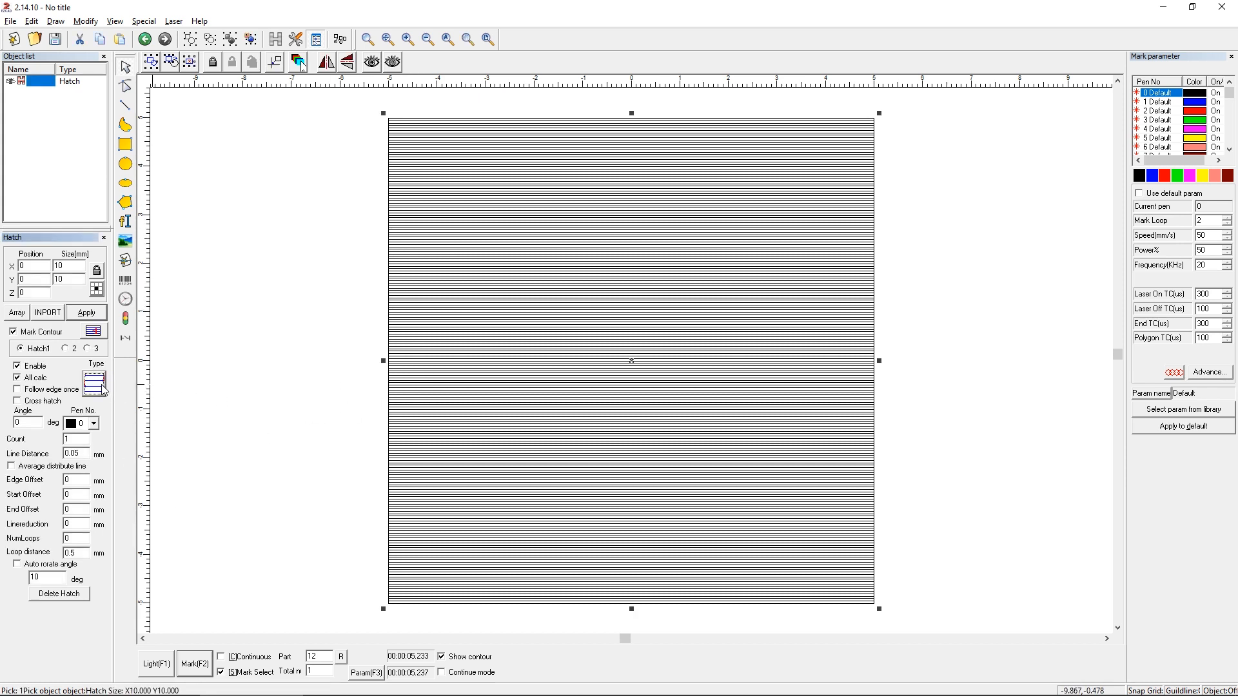
{"action": "left_click", "coordinate": [100, 387]}
{"action": "left_click", "coordinate": [94, 383]}
{"action": "left_click", "coordinate": [95, 389]}
{"action": "left_click", "coordinate": [95, 391]}
{"action": "left_click", "coordinate": [95, 391]}
{"action": "left_click", "coordinate": [95, 391]}
{"action": "left_click", "coordinate": [95, 390]}
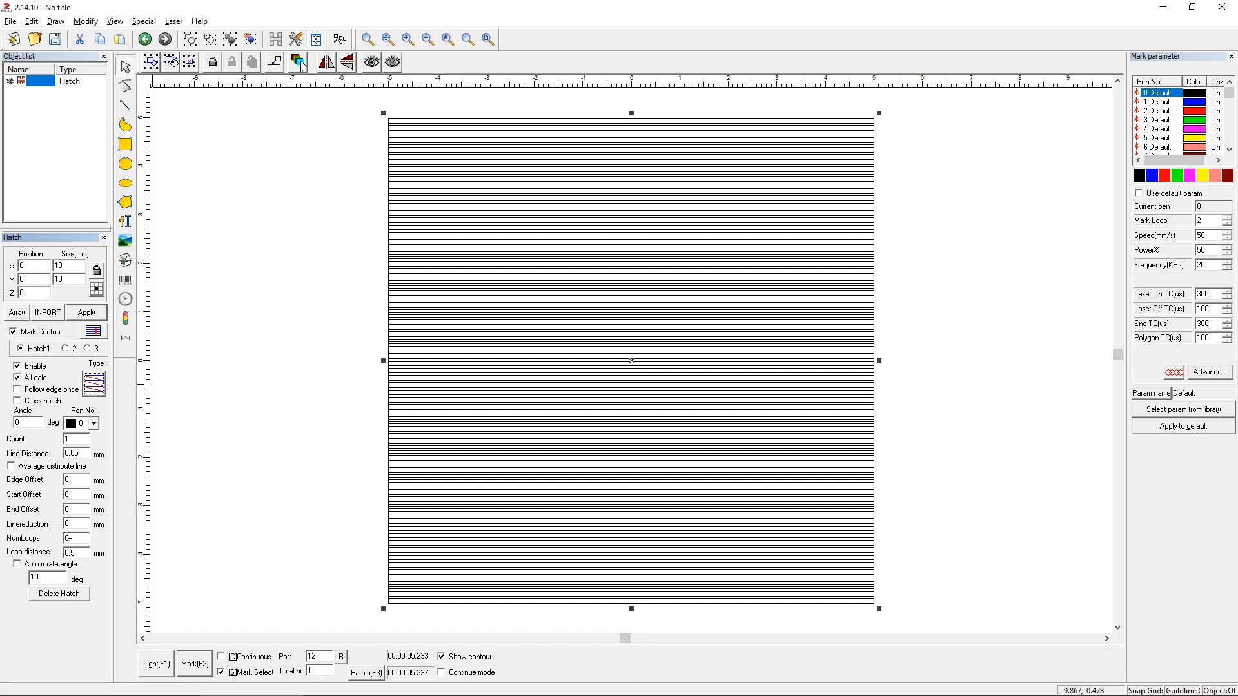
- Set the hatch NumLoops to 2 and apply it to the square
{"action": "left_click_drag", "start_coordinate": [72, 538], "coordinate": [47, 536]}
{"action": "type", "text": "2"}
{"action": "left_click", "coordinate": [86, 312]}
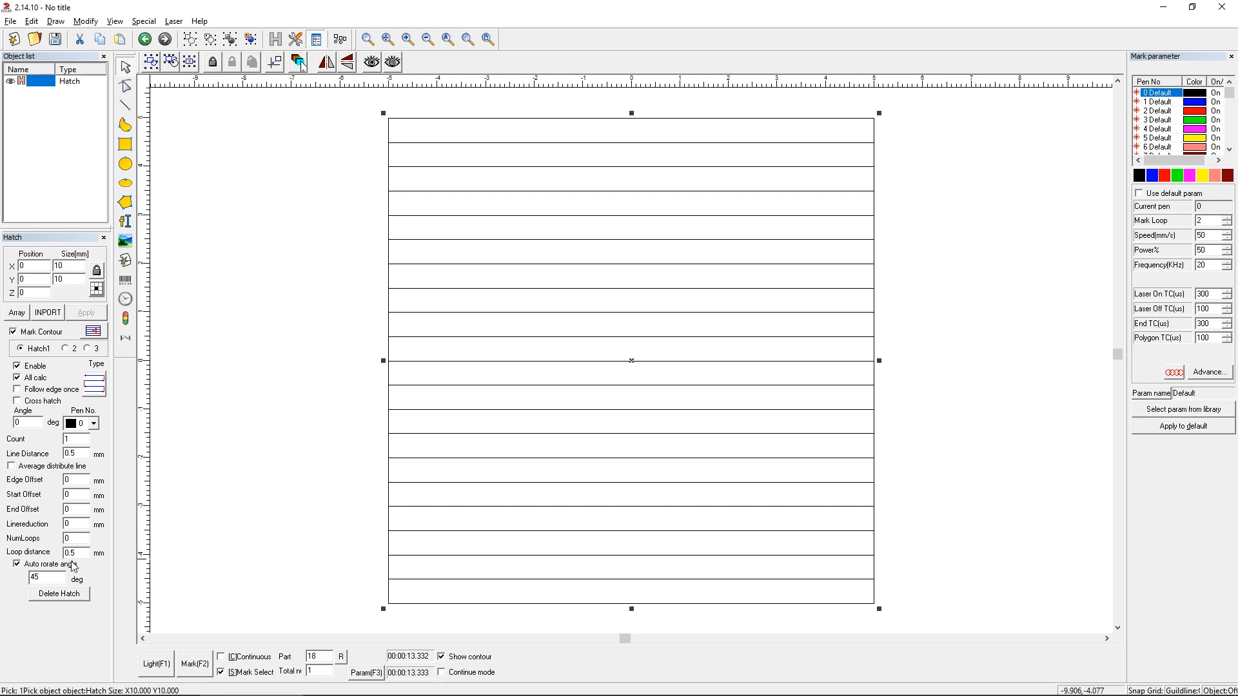
- Turn off the automatic angle rotation for the hatch and review its Angle, Count and rotation angle values
{"action": "left_click", "coordinate": [30, 565]}
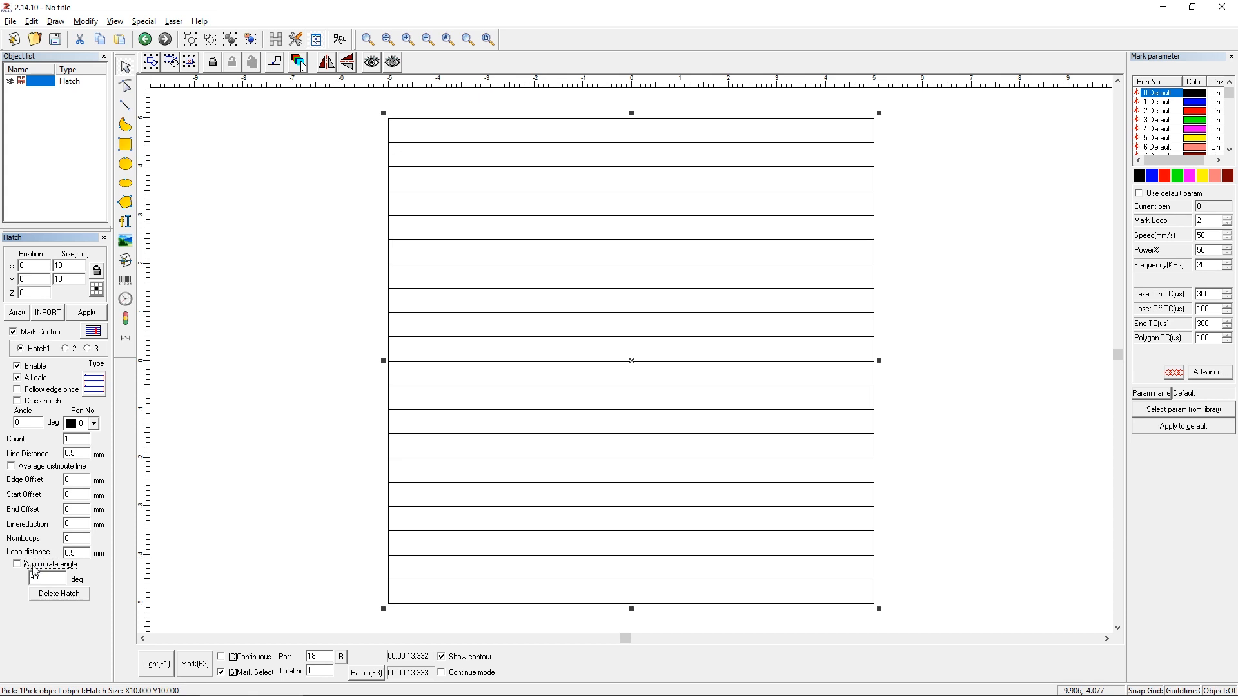
{"action": "double_click", "coordinate": [29, 422]}
{"action": "double_click", "coordinate": [72, 441]}
{"action": "double_click", "coordinate": [30, 577]}
{"action": "double_click", "coordinate": [16, 423]}
{"action": "left_click", "coordinate": [24, 423]}
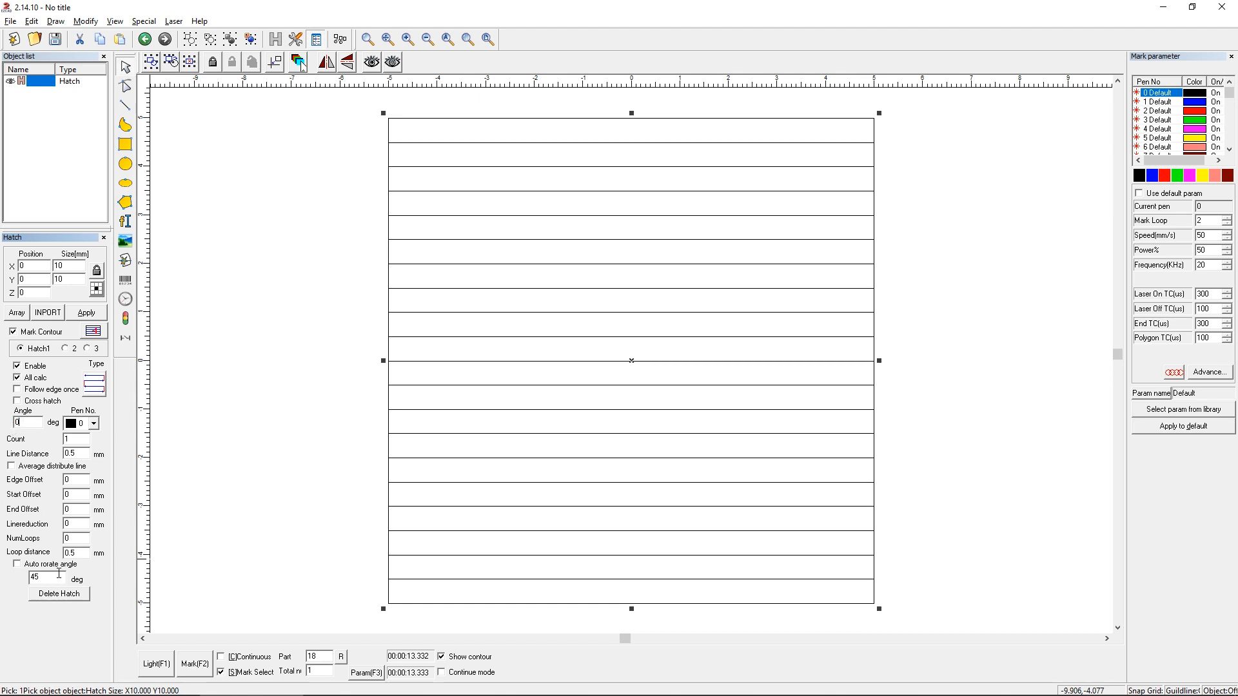
{"action": "left_click_drag", "start_coordinate": [54, 576], "coordinate": [27, 576]}
{"action": "left_click_drag", "start_coordinate": [27, 423], "coordinate": [64, 443]}
{"action": "left_click_drag", "start_coordinate": [74, 439], "coordinate": [60, 443]}
{"action": "left_click", "coordinate": [16, 423]}
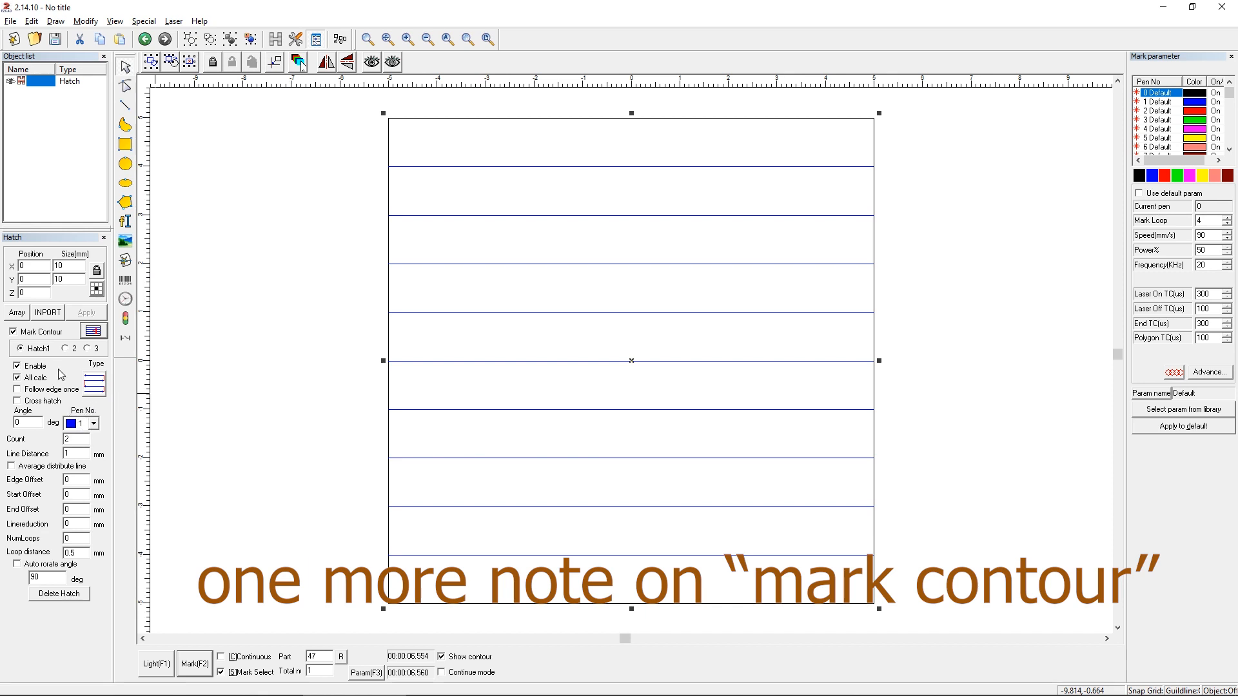
- View the Hatch 2 settings of the square, return to Hatch1, and deselect the square
{"action": "left_click", "coordinate": [86, 349]}
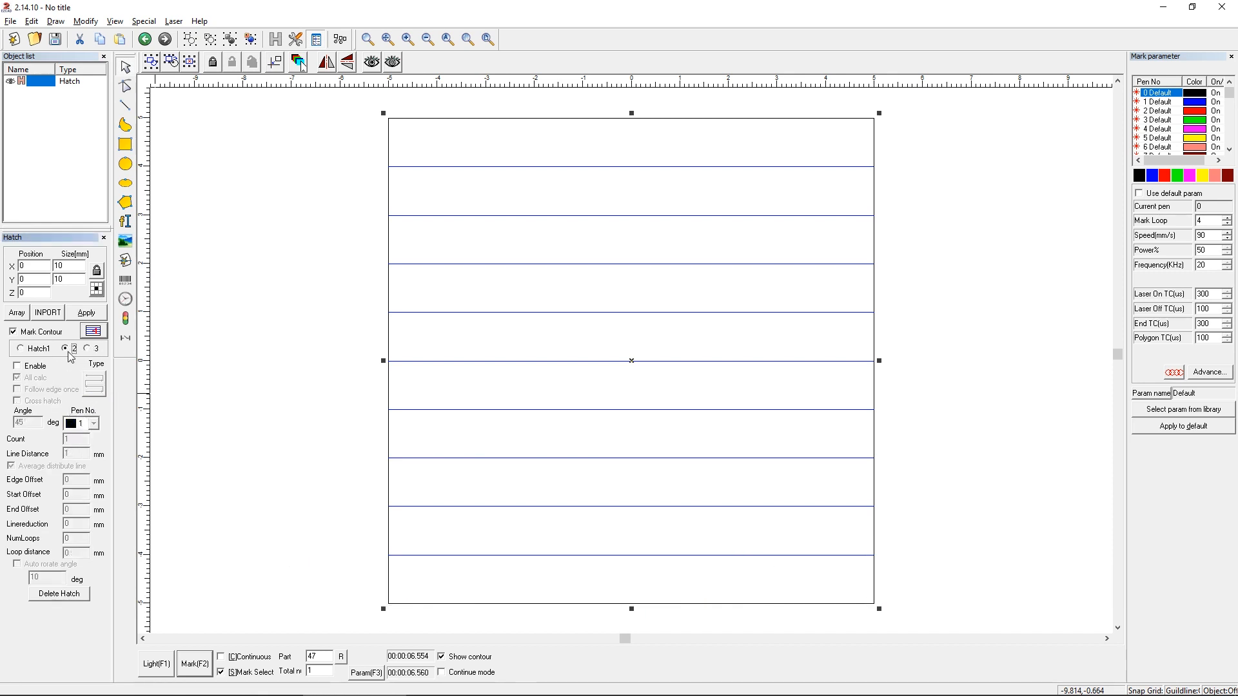
{"action": "left_click", "coordinate": [38, 349]}
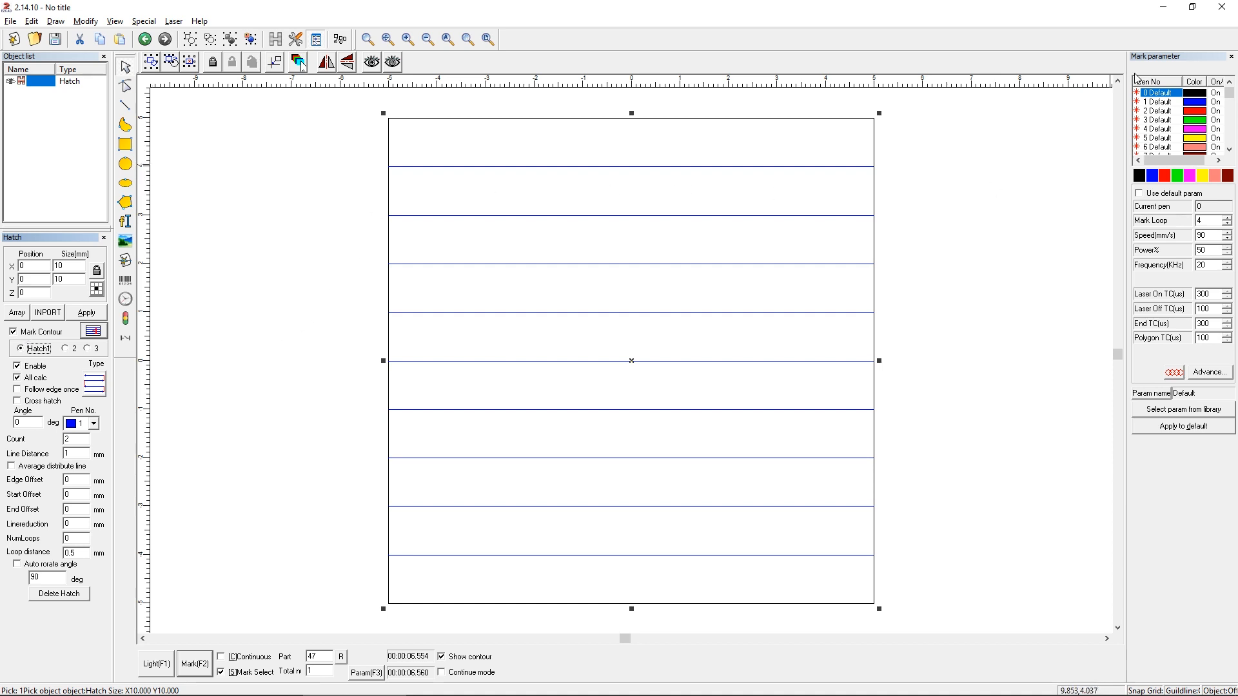
{"action": "left_click", "coordinate": [384, 403]}
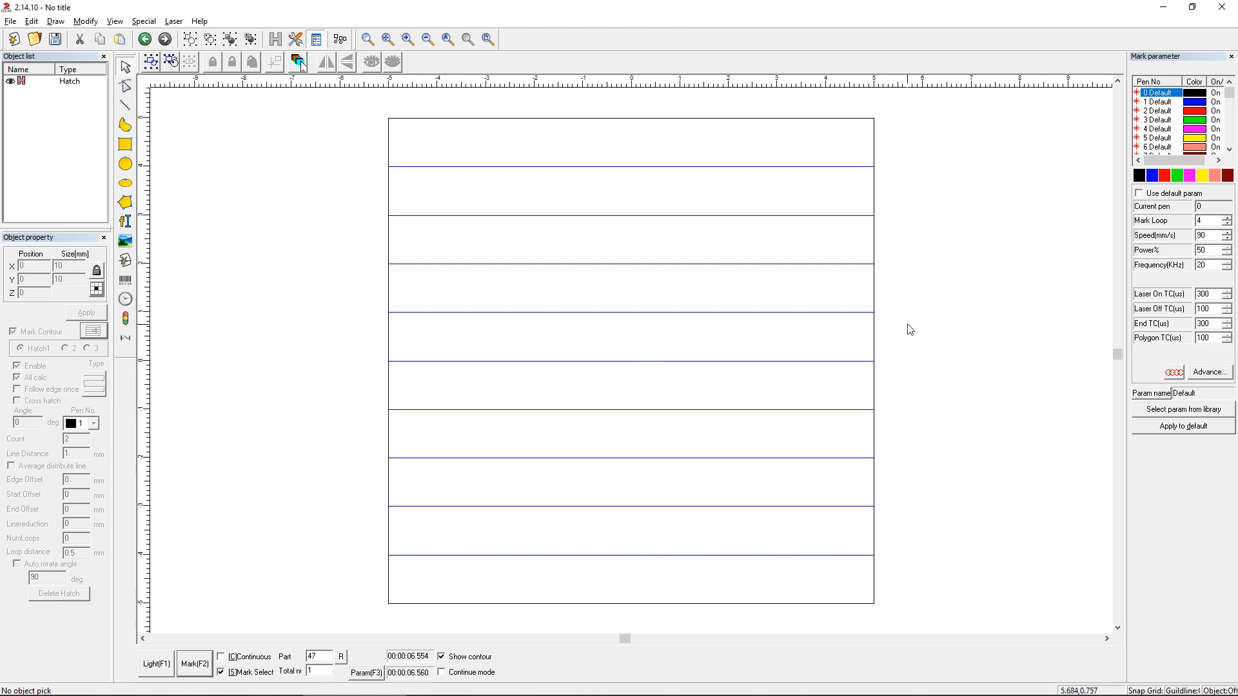
- Remove the square's hatch and assign green pen 3 to its outline
{"action": "left_click_drag", "start_coordinate": [898, 334], "coordinate": [310, 619]}
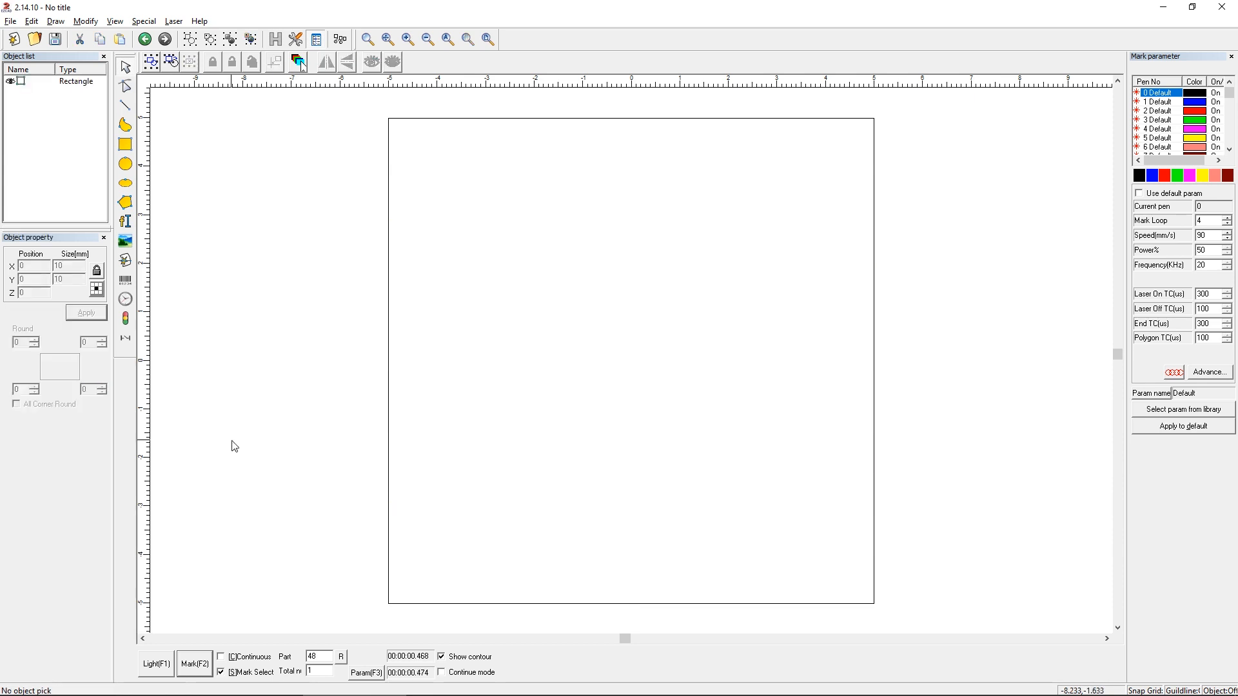
{"action": "left_click", "coordinate": [438, 119]}
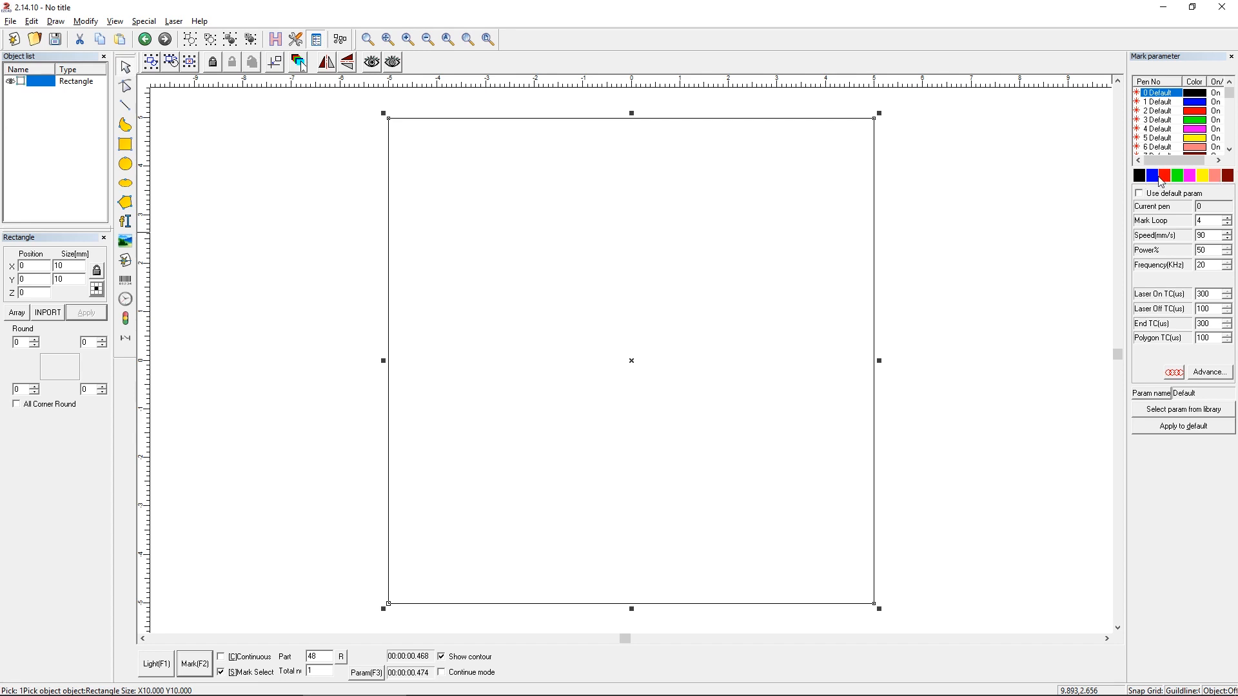
{"action": "left_click", "coordinate": [1161, 103]}
{"action": "left_click", "coordinate": [1162, 97]}
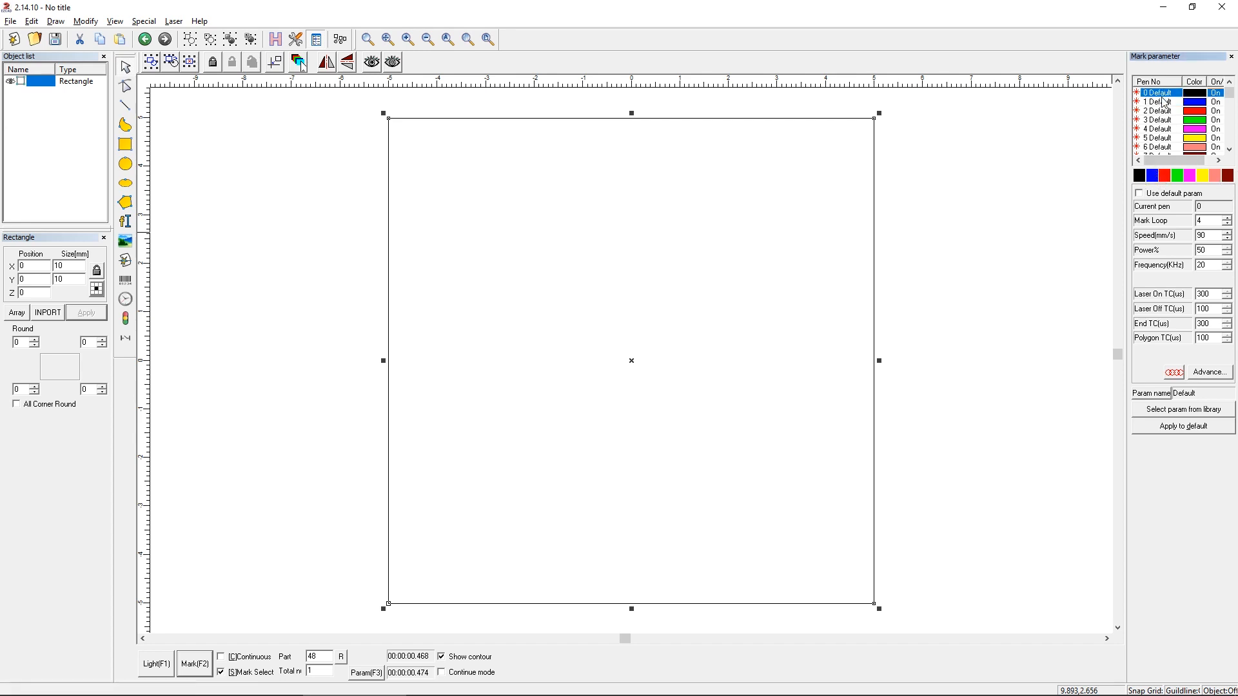
{"action": "left_click", "coordinate": [1178, 176]}
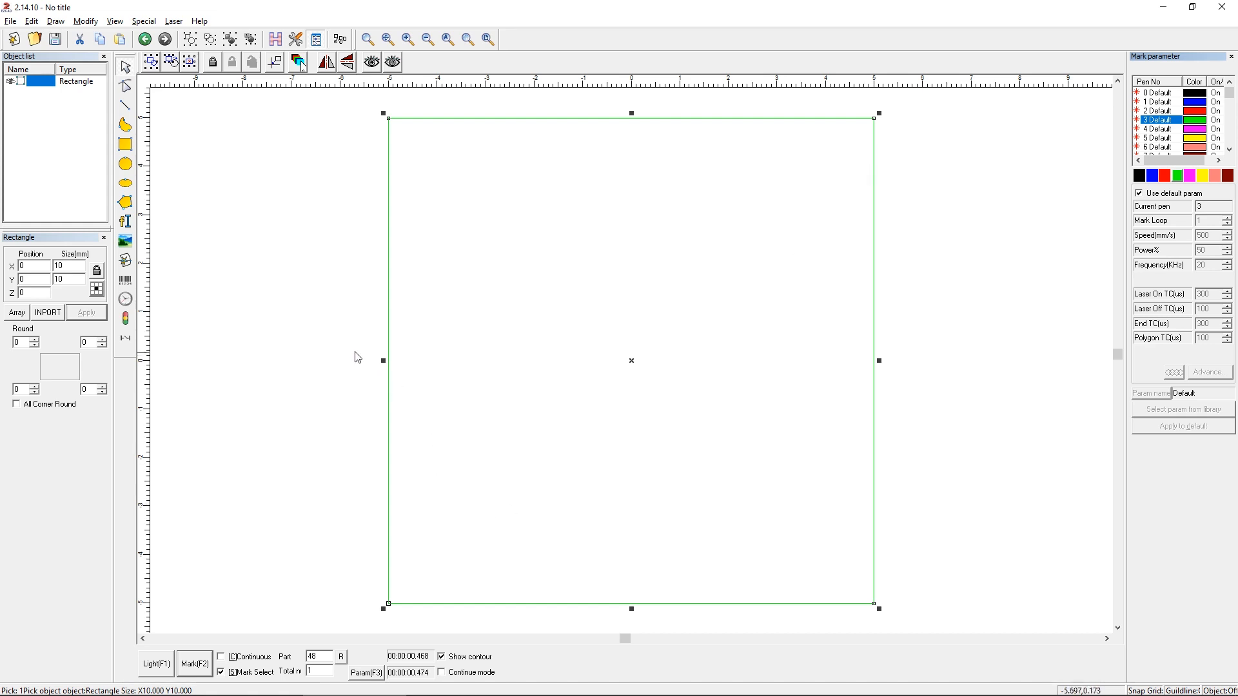
- Hatch the green square with Mark Contour on, pen 1, Count 2 and a 1 mm Line Distance
{"action": "left_click", "coordinate": [298, 62]}
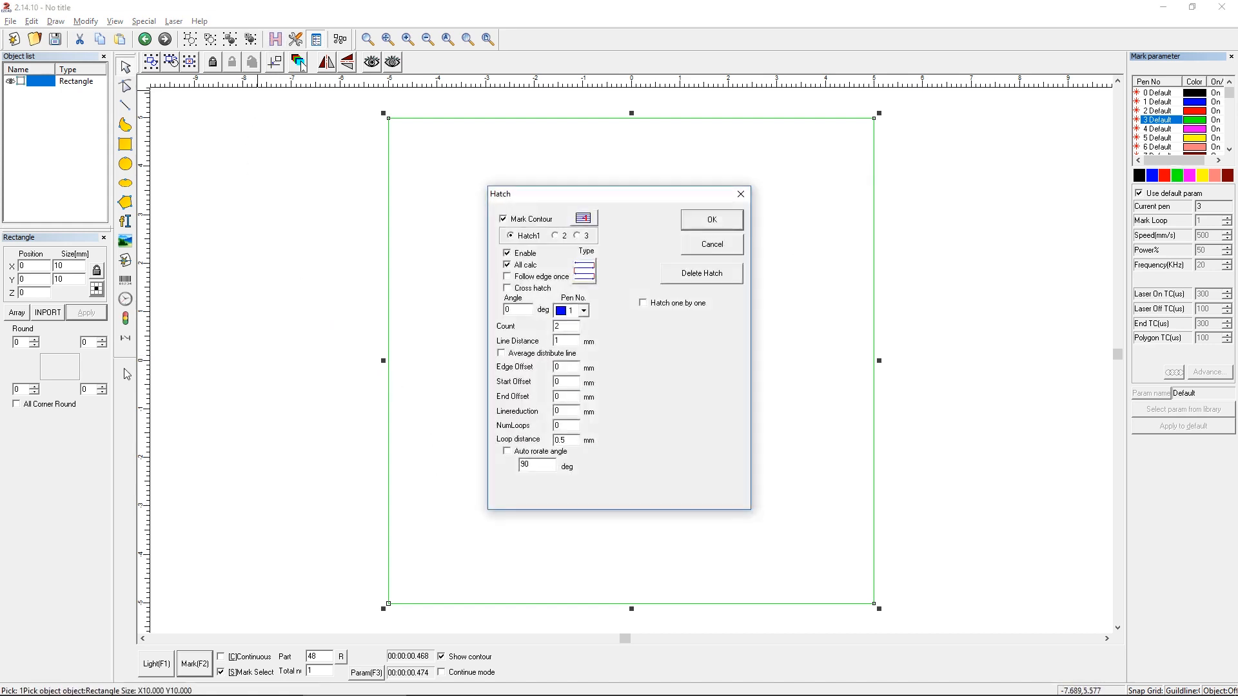
{"action": "left_click", "coordinate": [700, 218]}
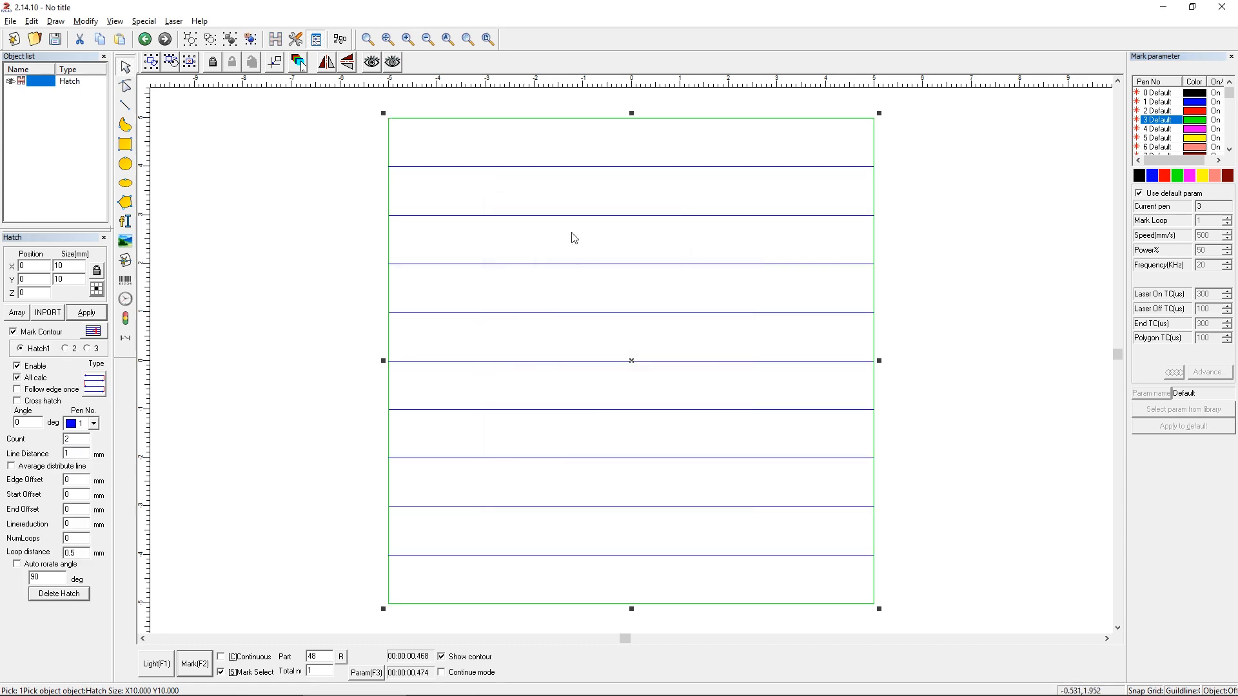